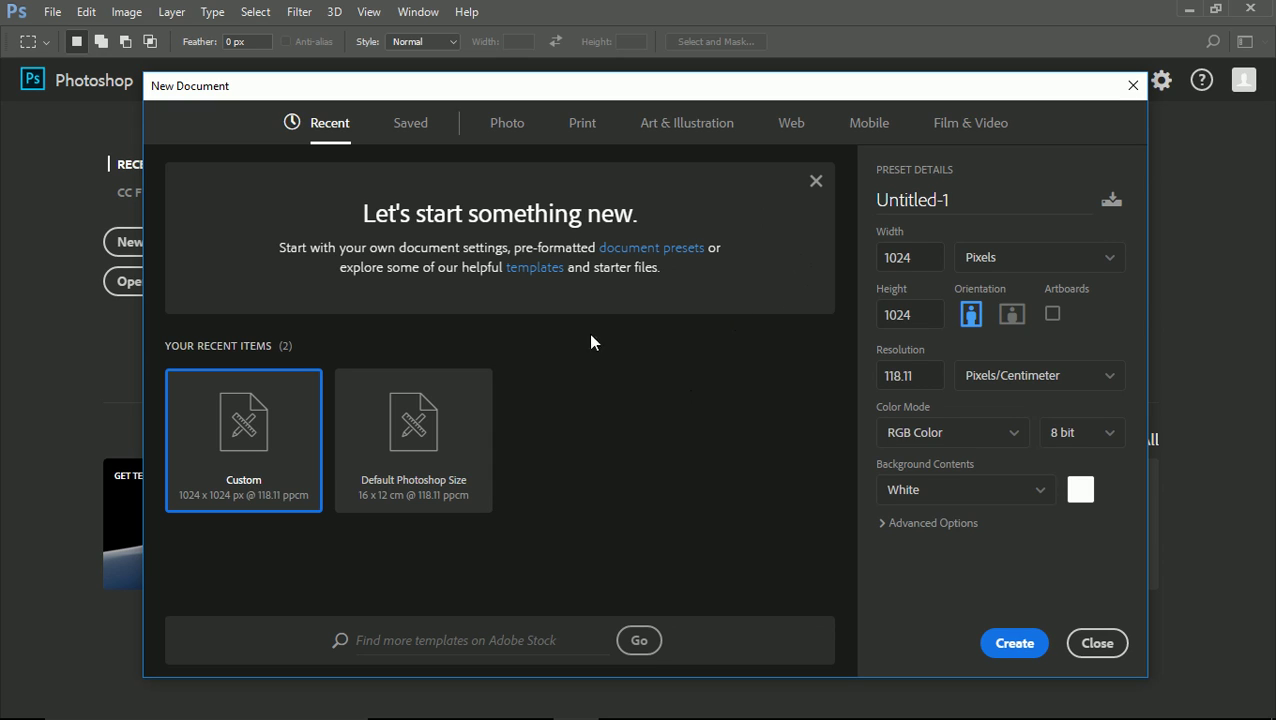
- Confirm 1024 × 1024 px width and height and create the blank white document
click(920, 259)
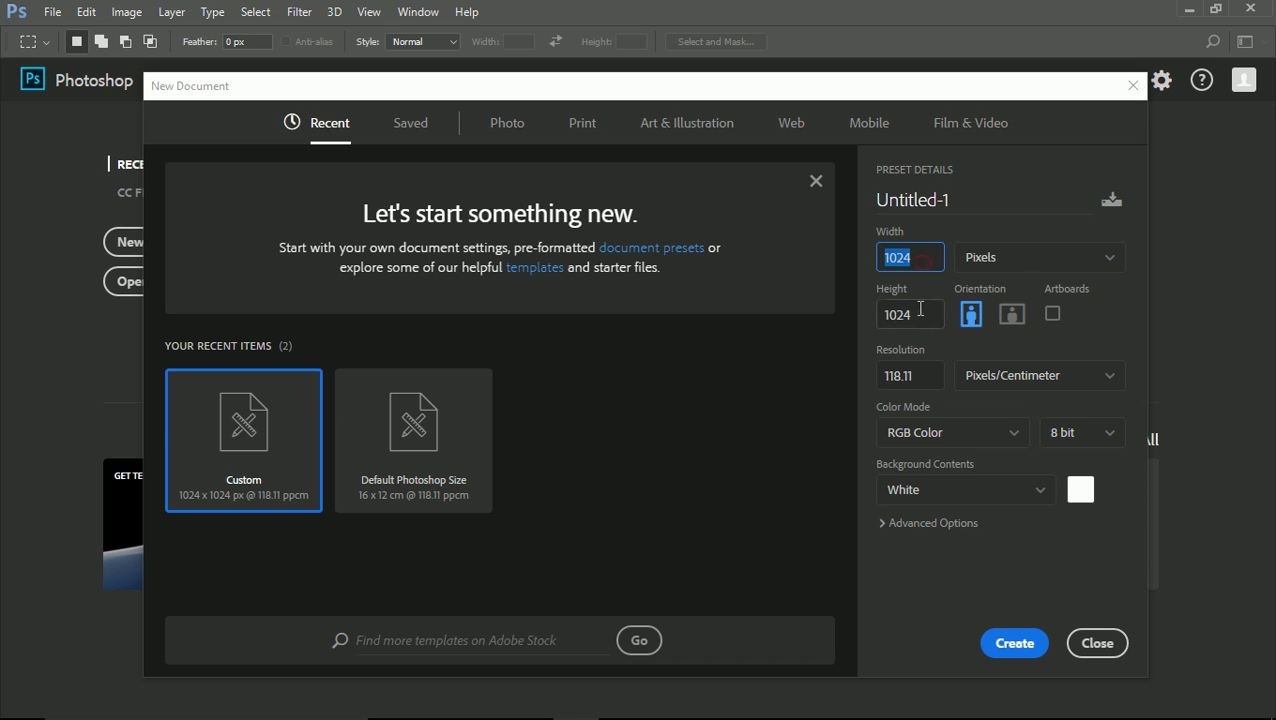
key(Tab)
click(923, 262)
click(928, 308)
click(920, 258)
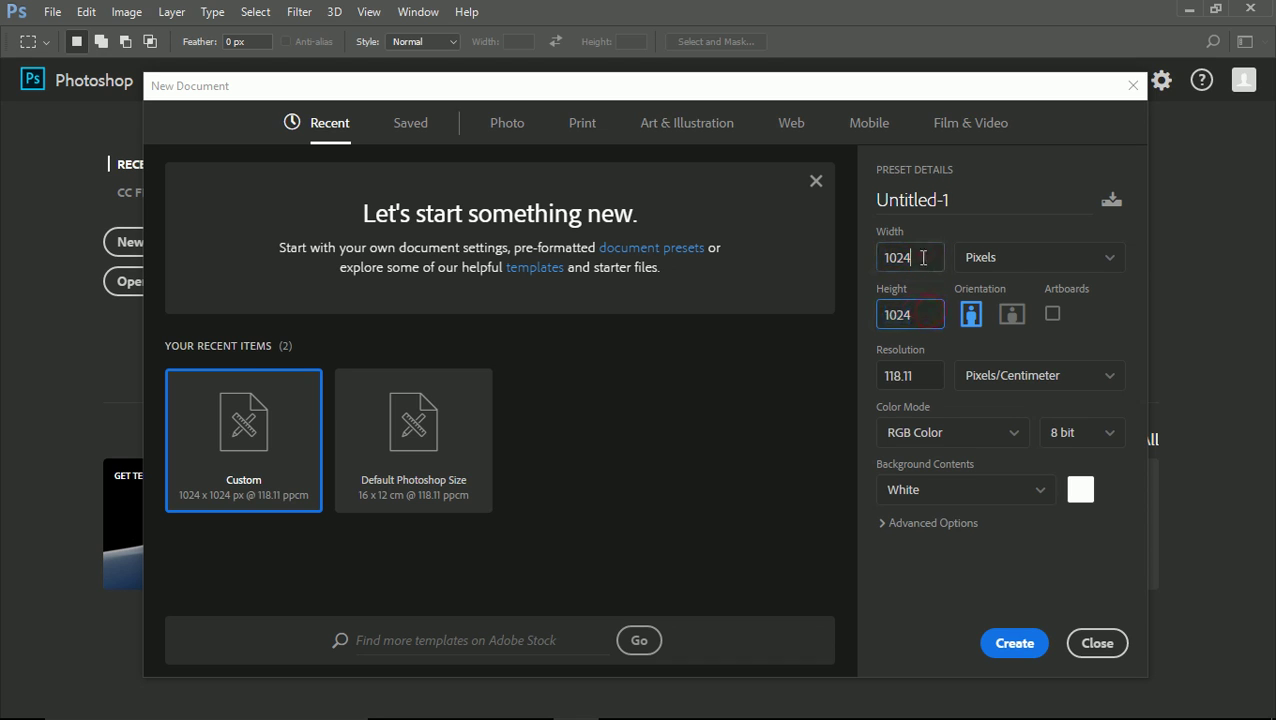
click(926, 316)
key(shift+Tab)
click(926, 314)
click(1014, 644)
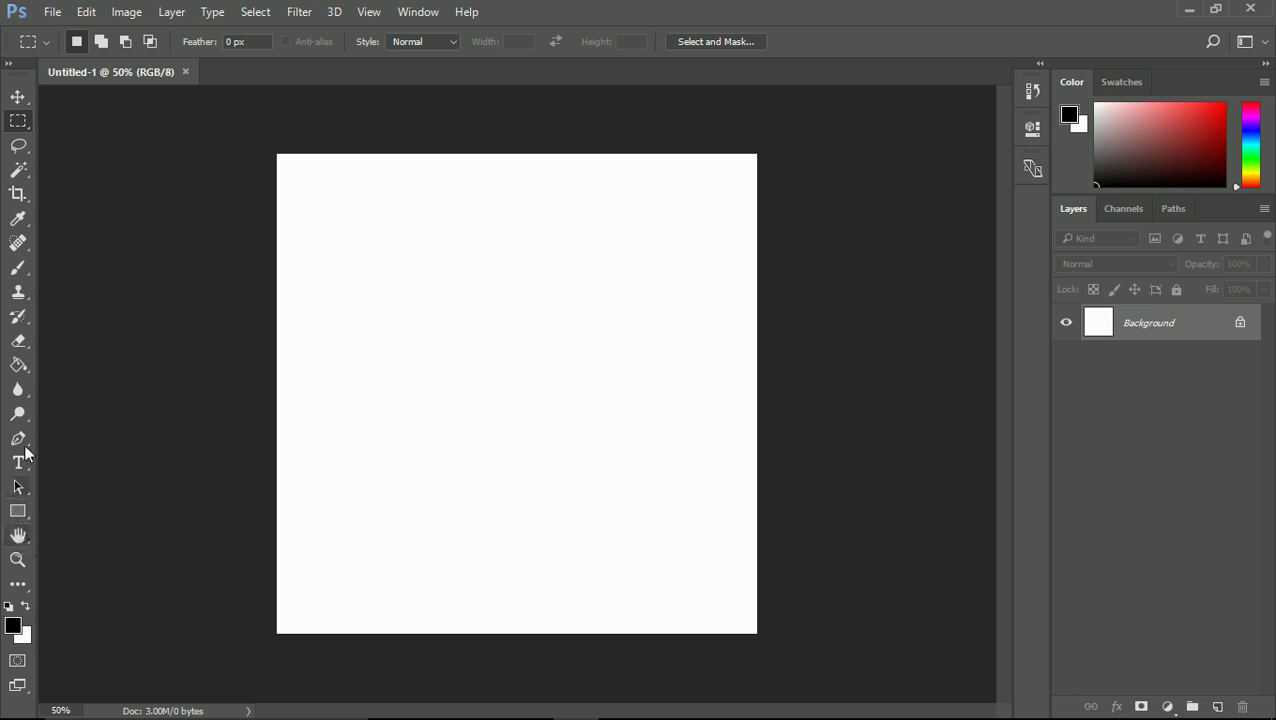
- Fill the Background black with the Paint Bucket and add an empty Layer 1 above it
click(18, 365)
click(324, 408)
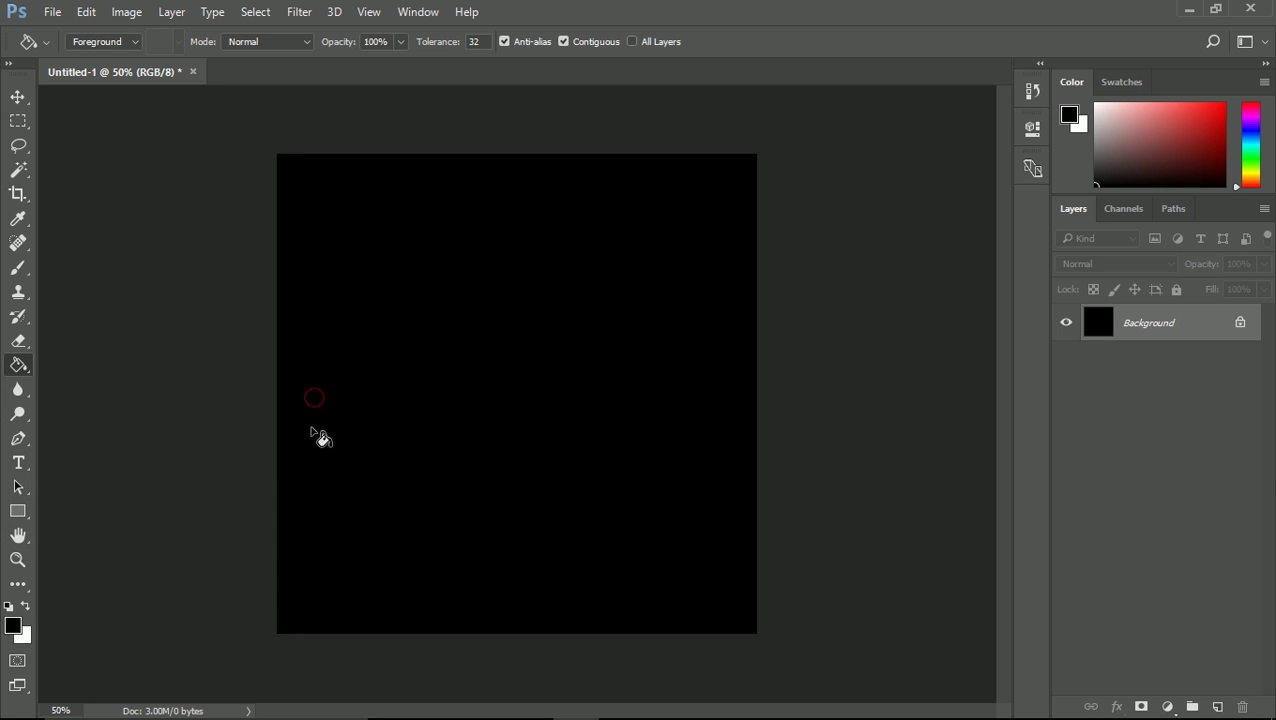
click(1219, 707)
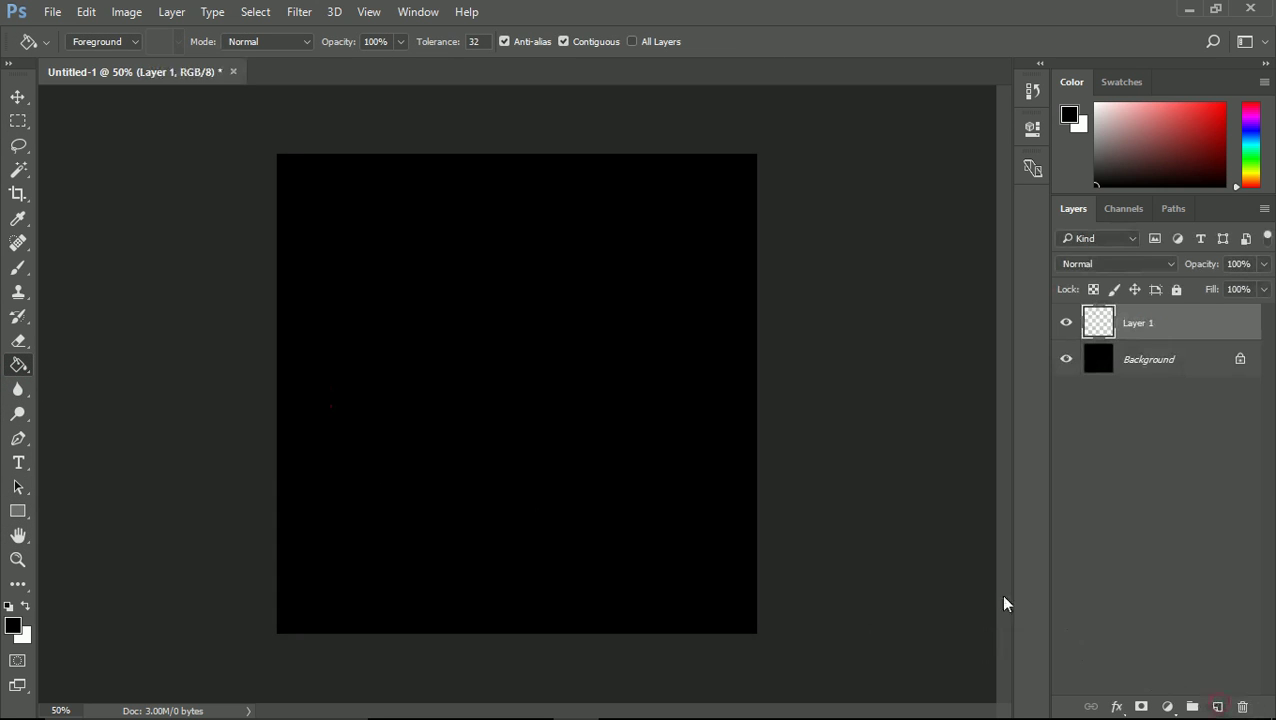
- Set the Pen tool to Shape mode with a white fill
click(16, 440)
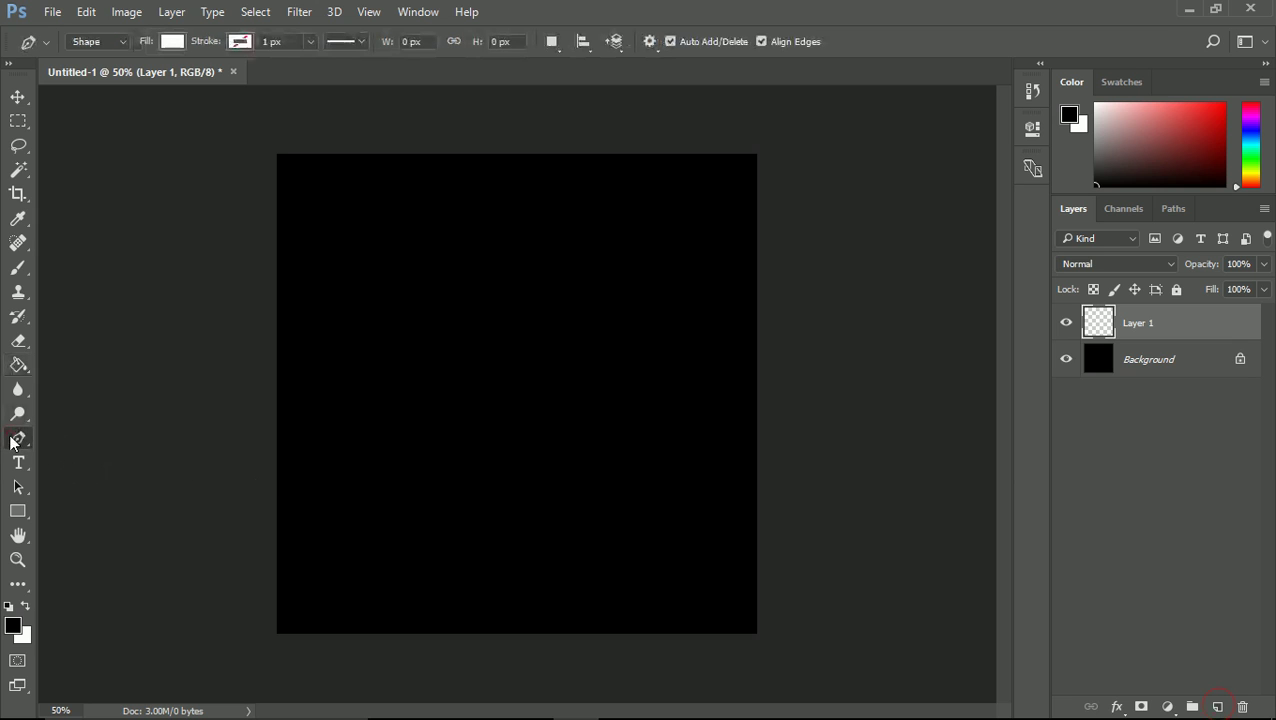
click(108, 41)
click(88, 64)
click(92, 41)
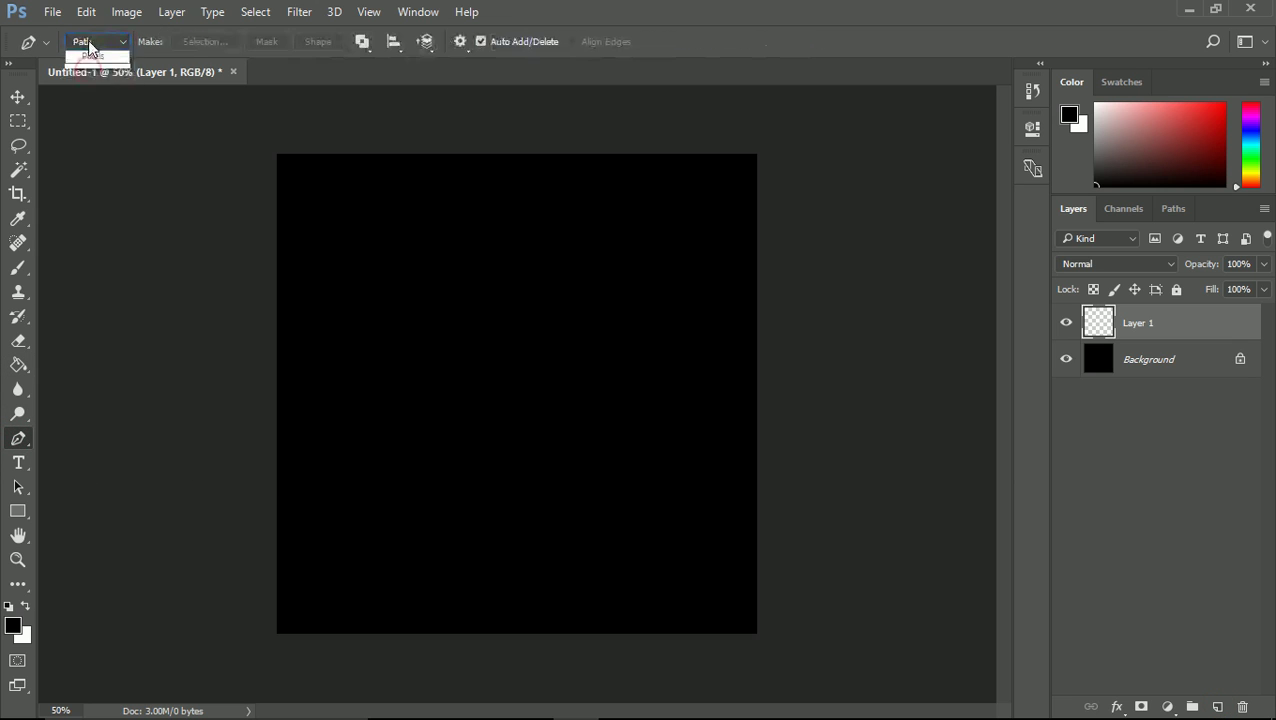
click(87, 54)
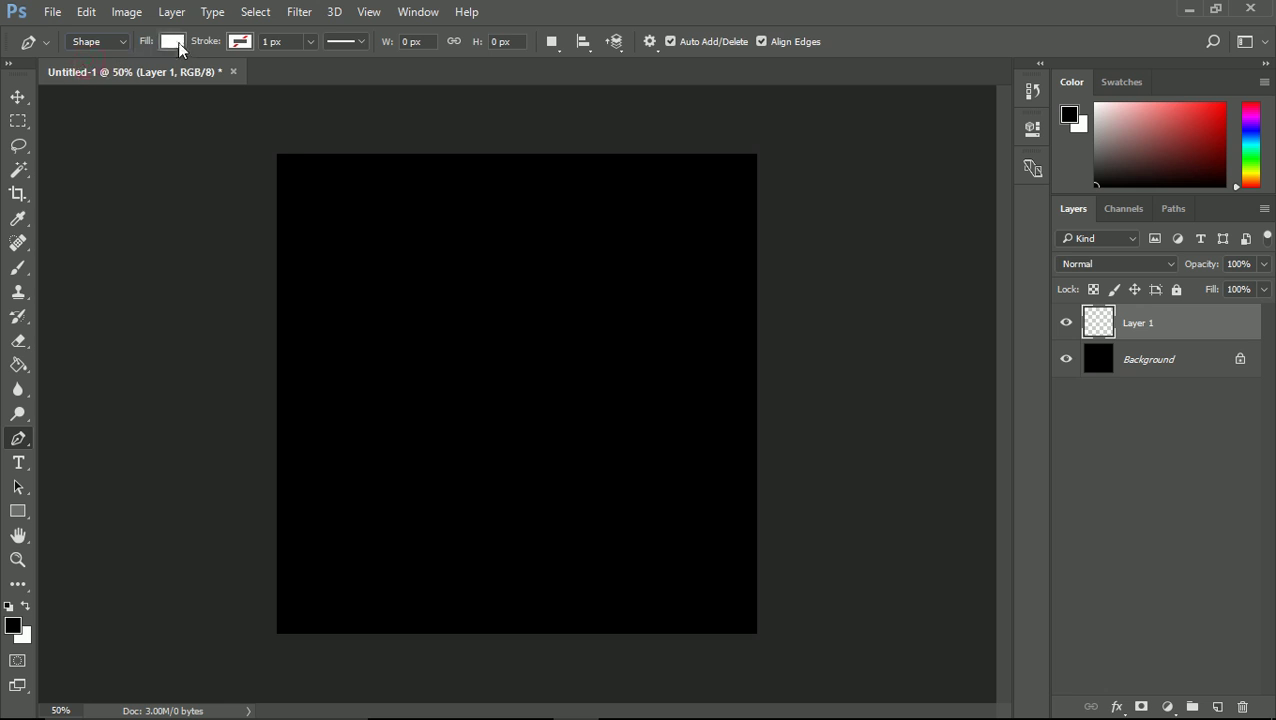
click(174, 41)
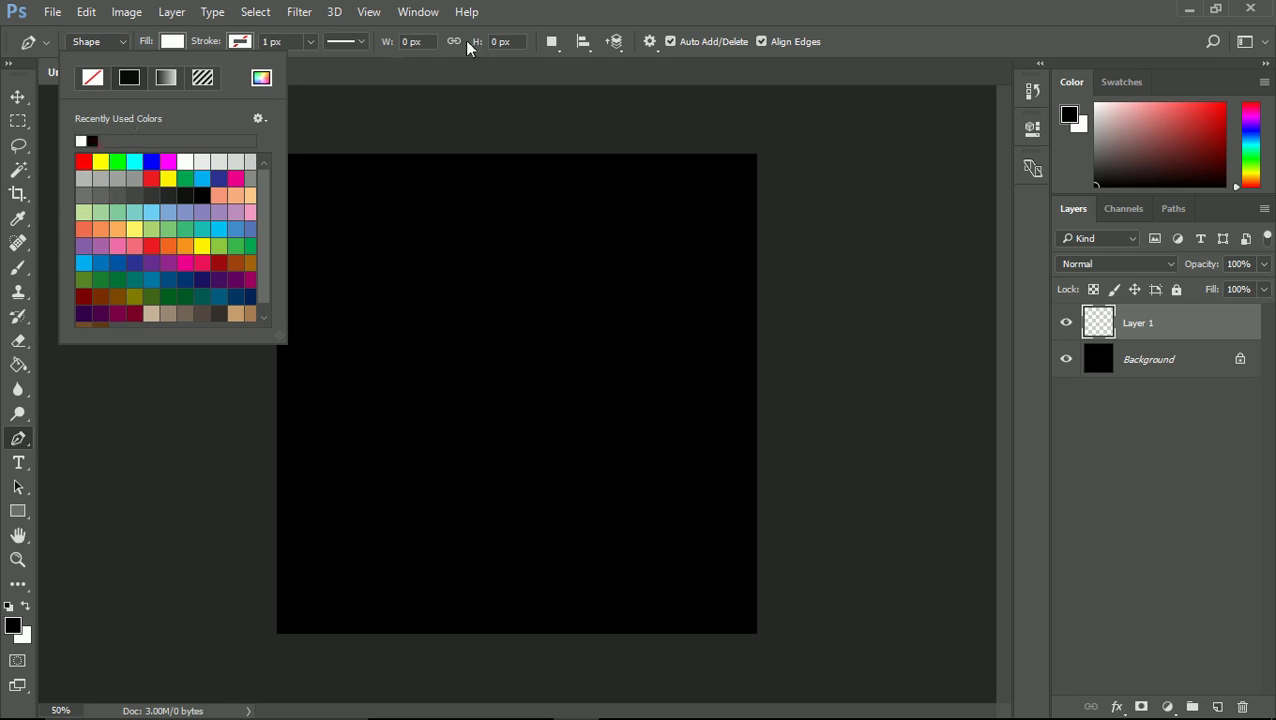
click(570, 22)
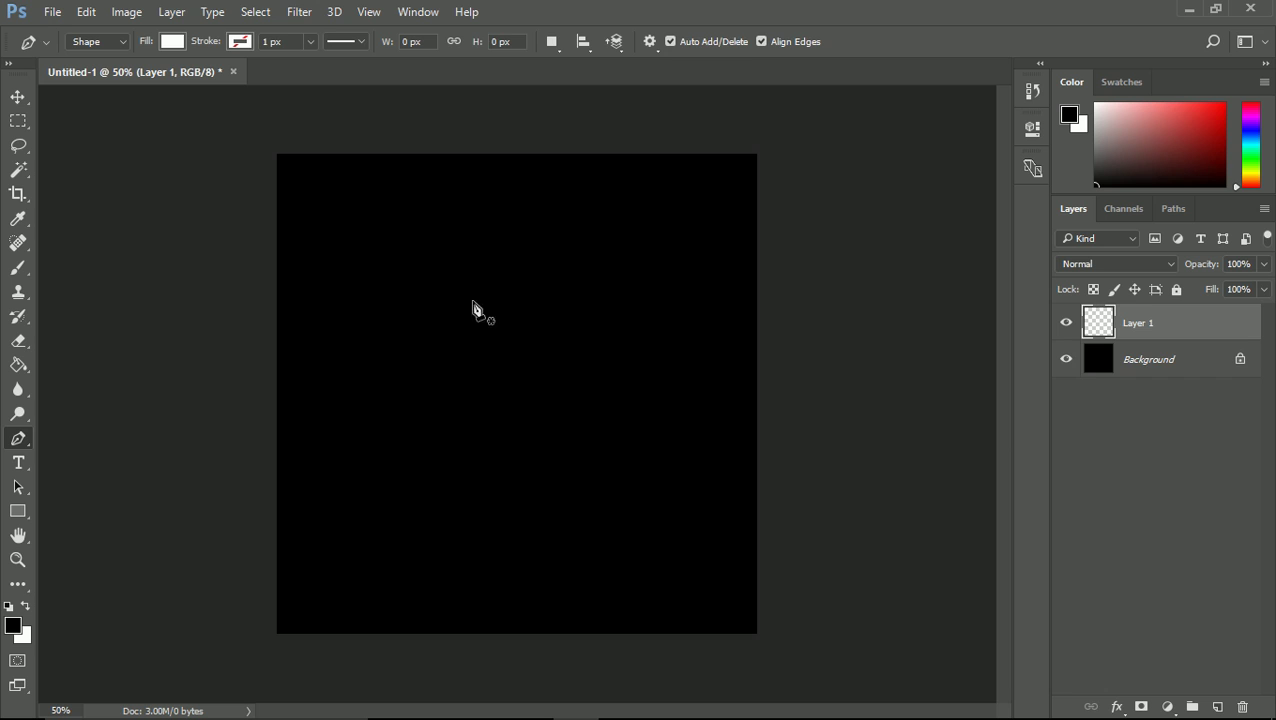
- Start the white shape at the left edge and outline the notches and upper-right spikes
click(306, 414)
click(326, 285)
click(378, 224)
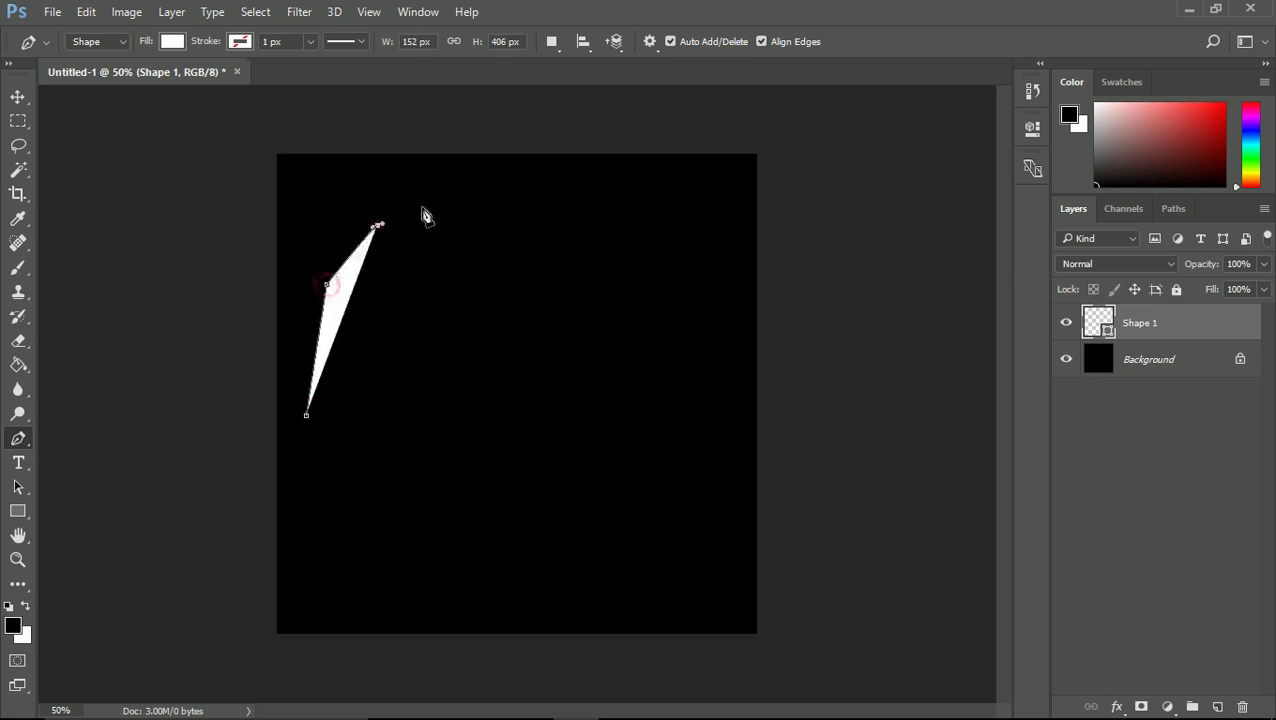
click(447, 203)
click(425, 246)
click(403, 271)
click(416, 283)
click(441, 289)
click(468, 253)
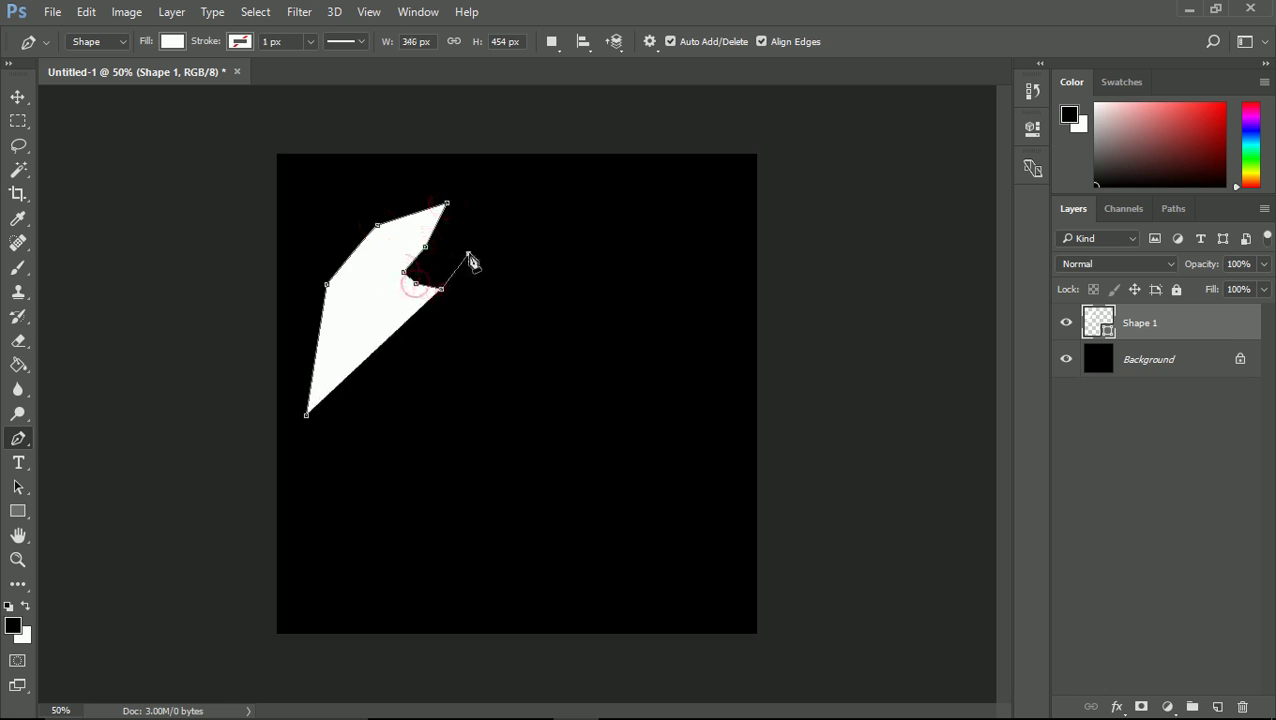
click(489, 228)
click(513, 226)
click(553, 236)
click(538, 262)
click(493, 287)
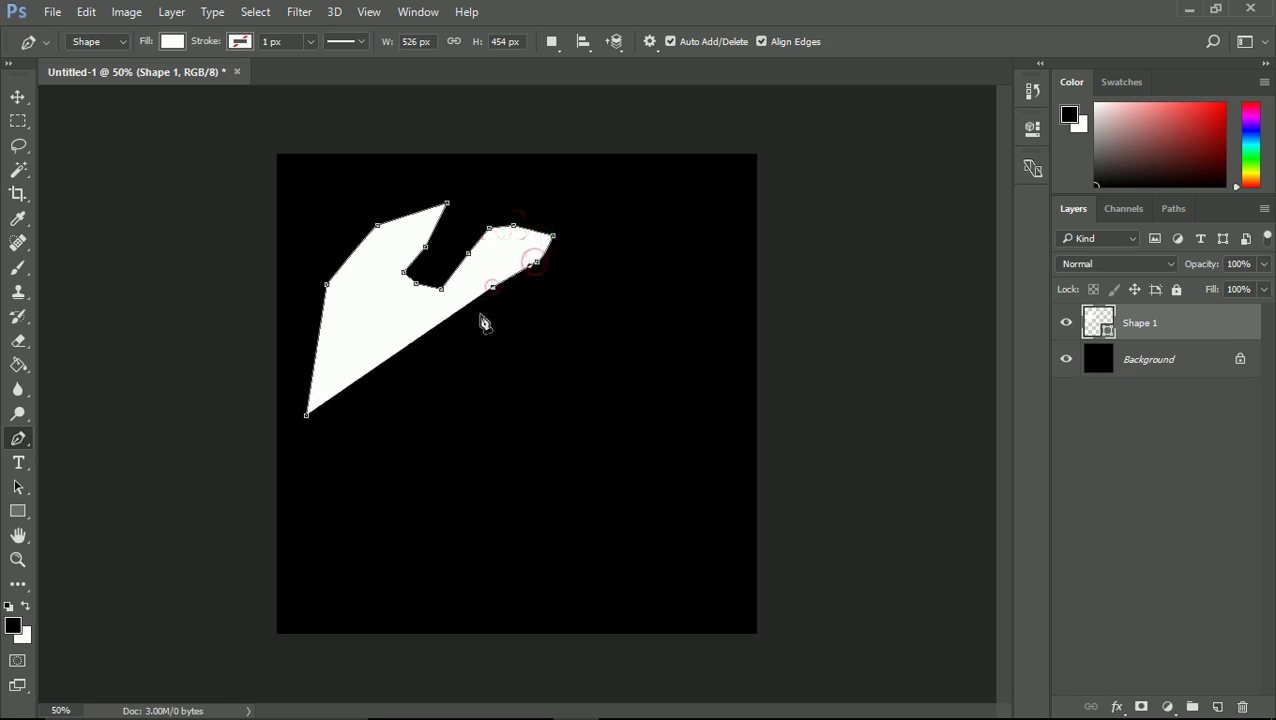
click(485, 318)
click(532, 330)
click(575, 296)
click(632, 291)
click(655, 342)
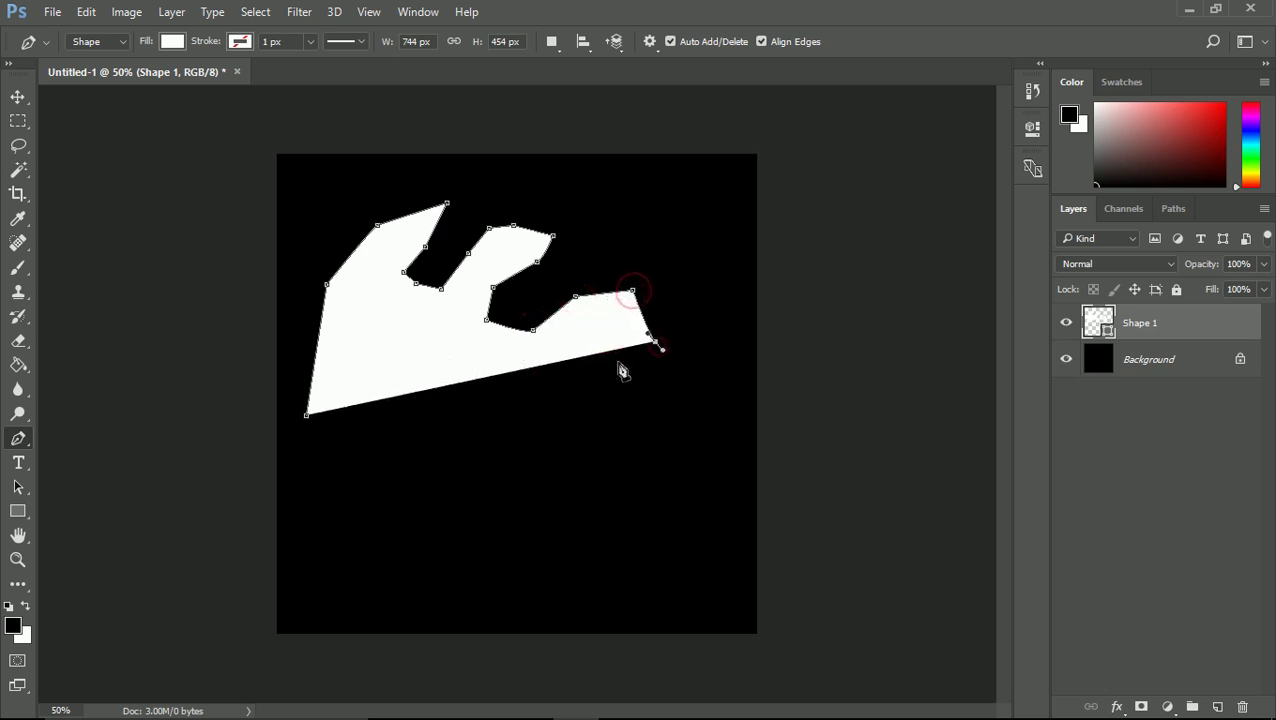
click(599, 365)
- Continue the outline with the right spike and notches along the lower edge
click(673, 390)
click(726, 401)
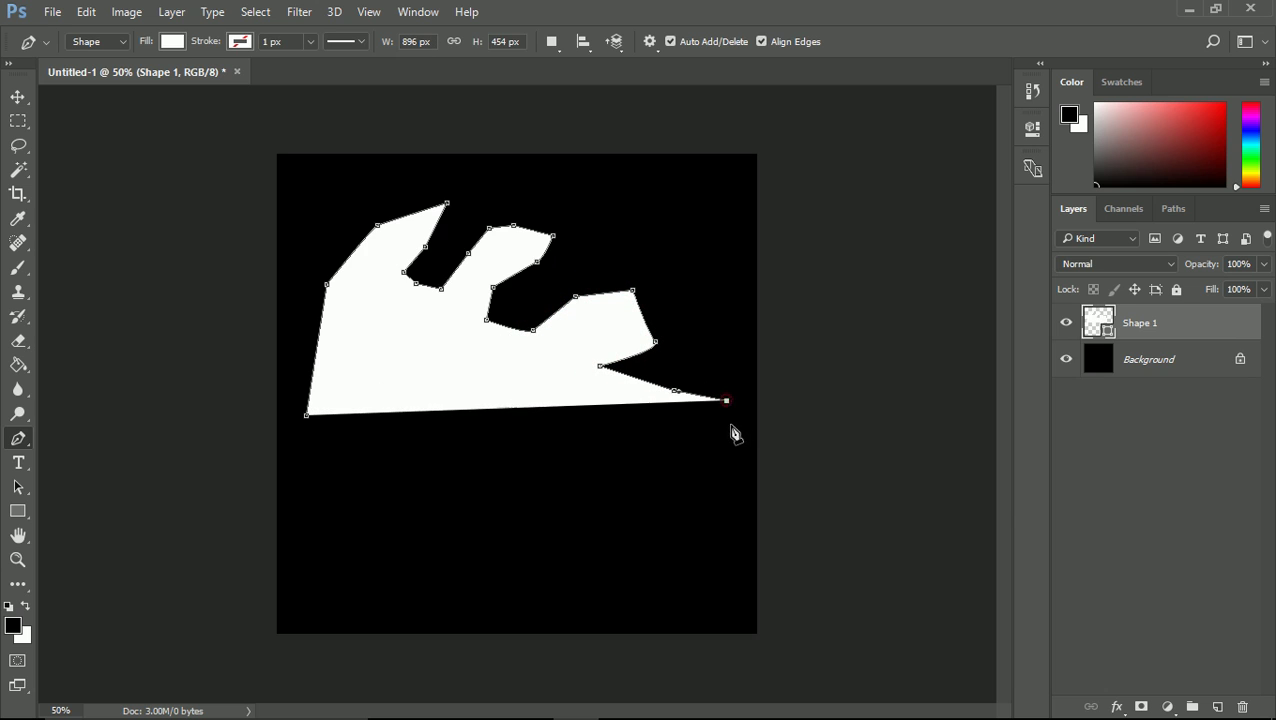
click(732, 435)
click(621, 433)
click(594, 452)
click(621, 480)
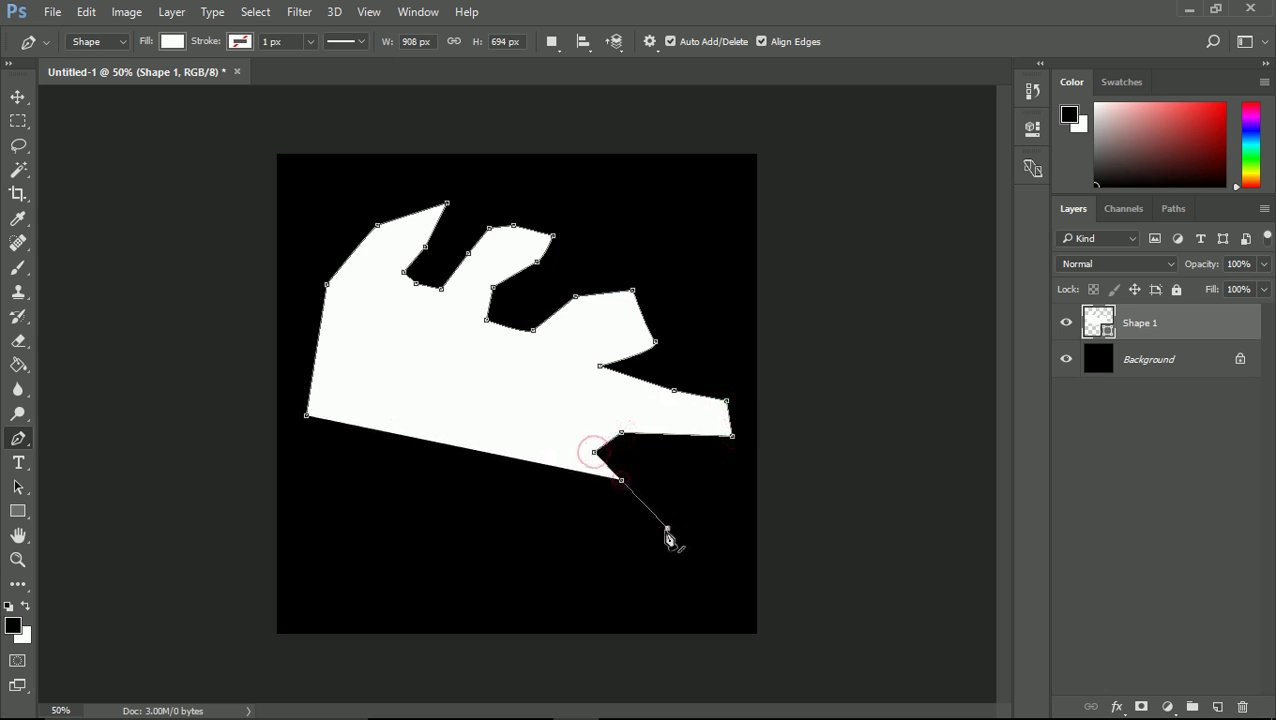
click(667, 528)
click(590, 517)
click(537, 480)
click(513, 510)
click(520, 540)
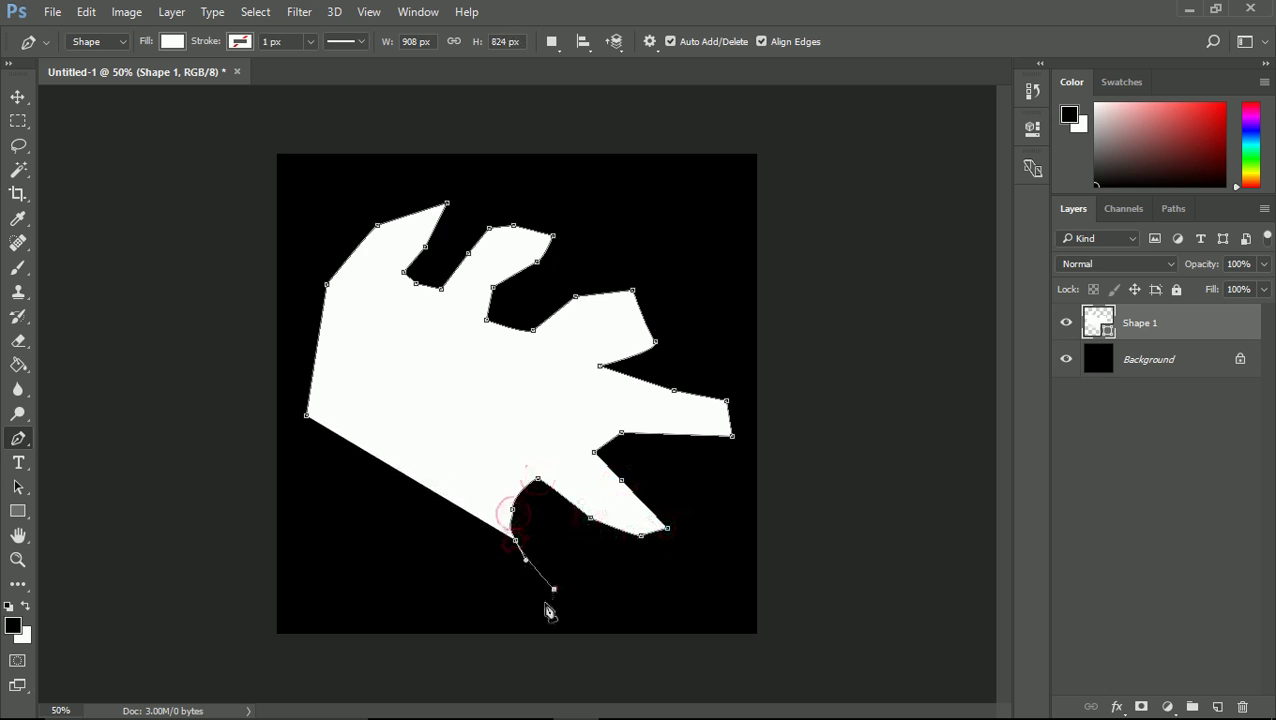
click(553, 589)
click(532, 603)
- Add the lower-left edge and a narrow downward spike, then close the path at the start
click(478, 588)
click(447, 558)
click(430, 524)
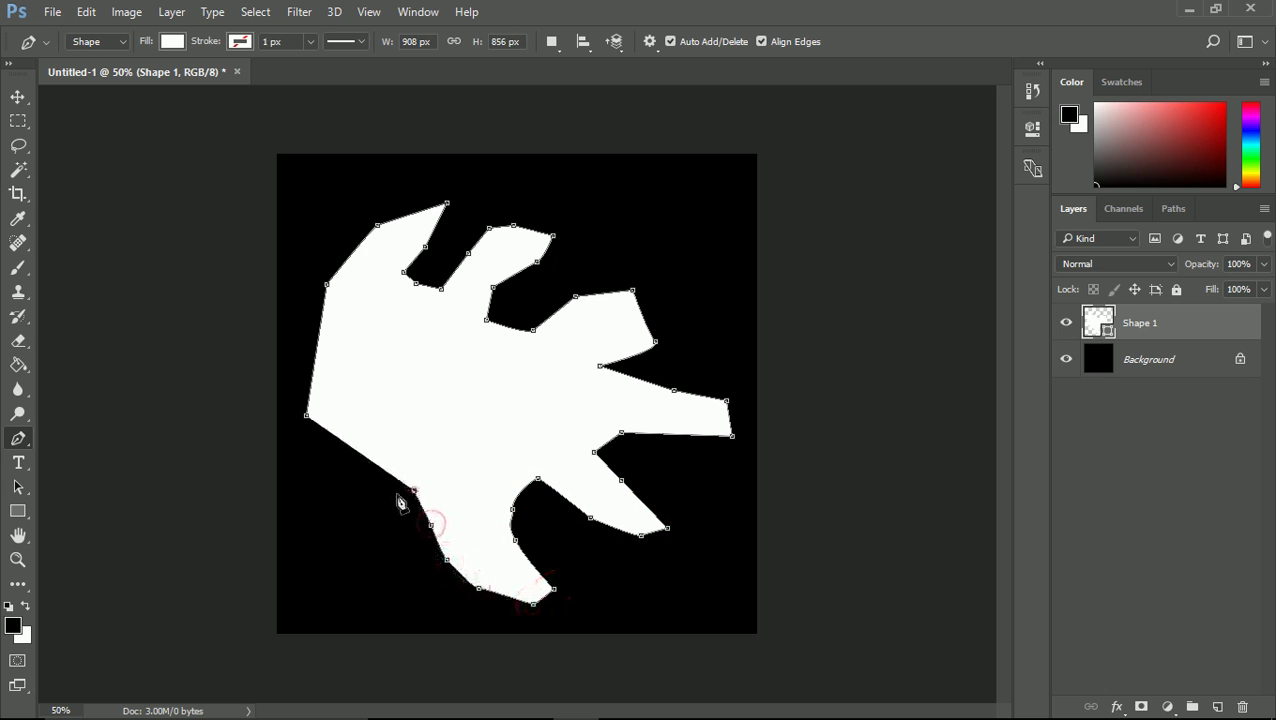
click(413, 490)
click(398, 567)
click(398, 594)
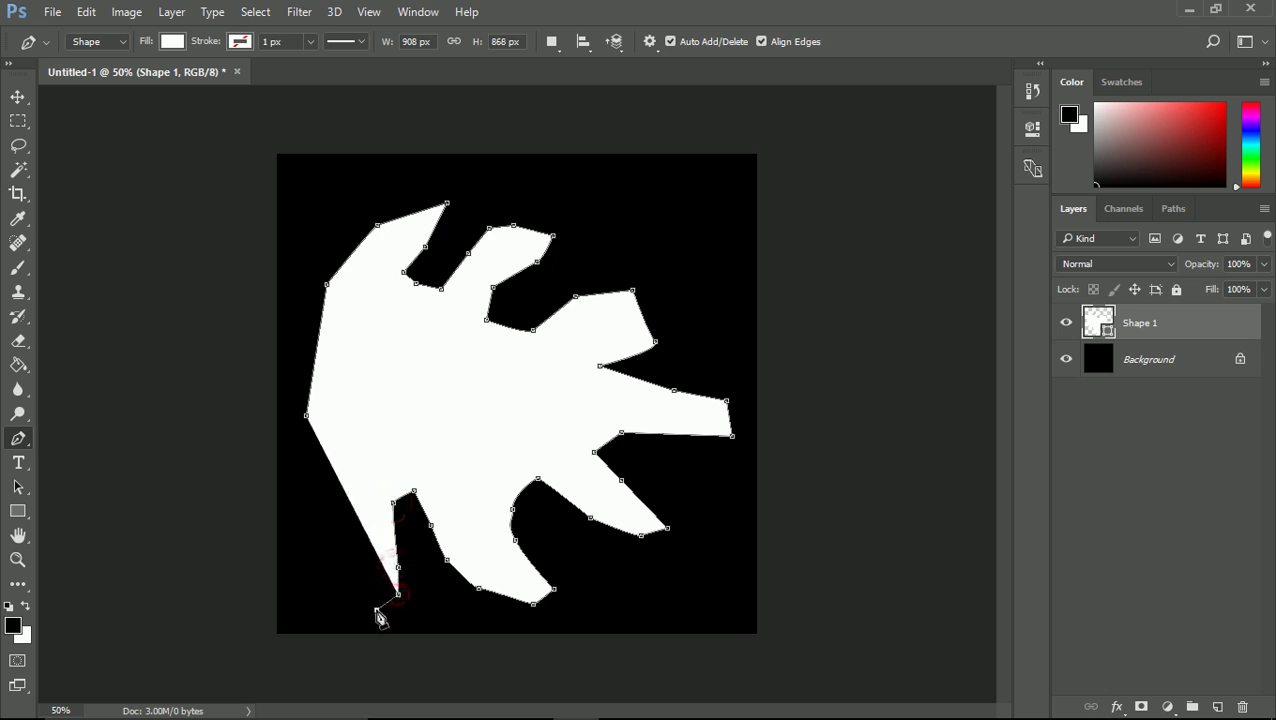
click(376, 608)
click(316, 535)
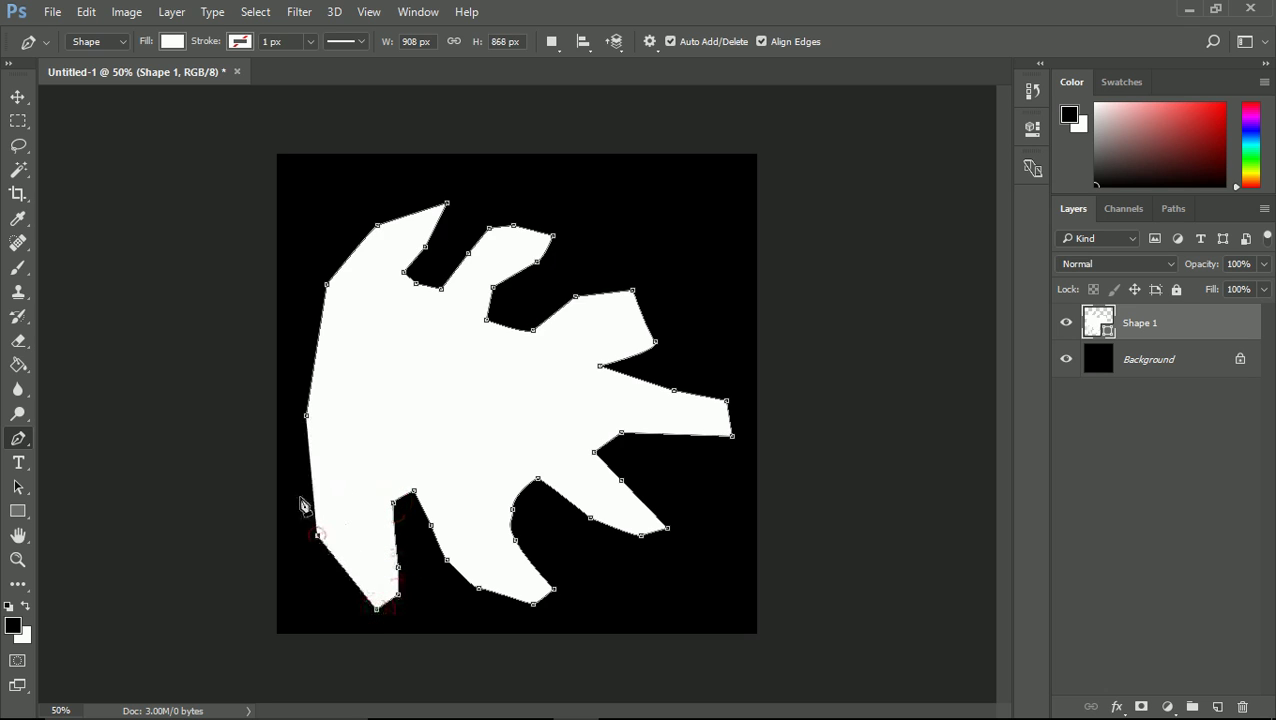
click(307, 417)
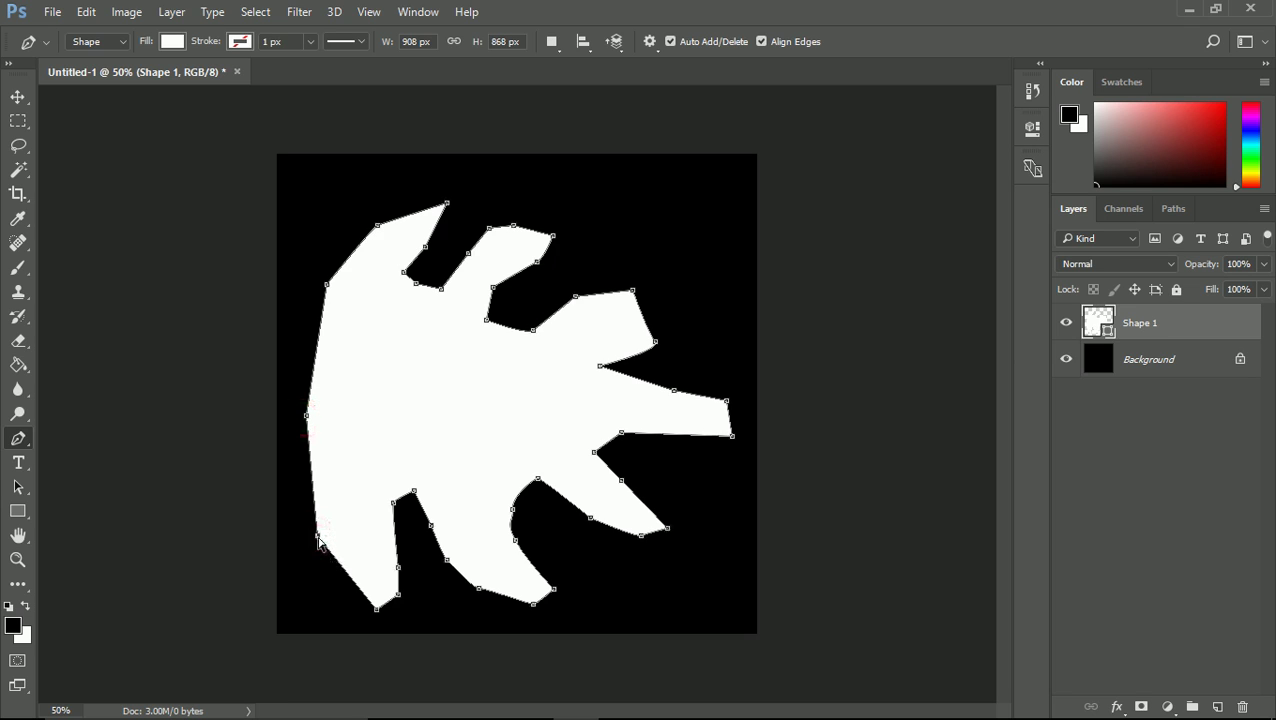
- Drag the lower-left, lower-notch and right-spike anchors to reshape Shape 1's edges
drag(316, 537, 313, 555)
mouse_move(394, 503)
mouse_down()
mouse_move(402, 523)
mouse_move(414, 507)
mouse_up()
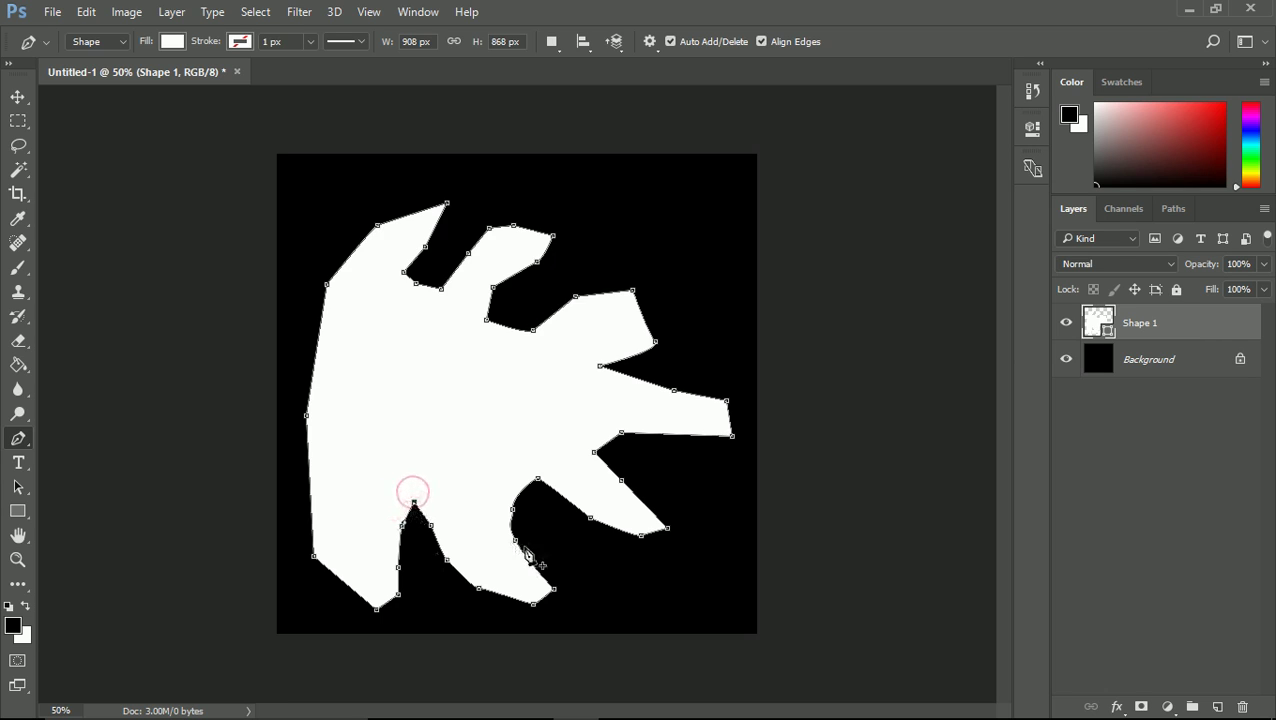
click(511, 510)
drag(539, 479, 541, 499)
drag(594, 454, 642, 453)
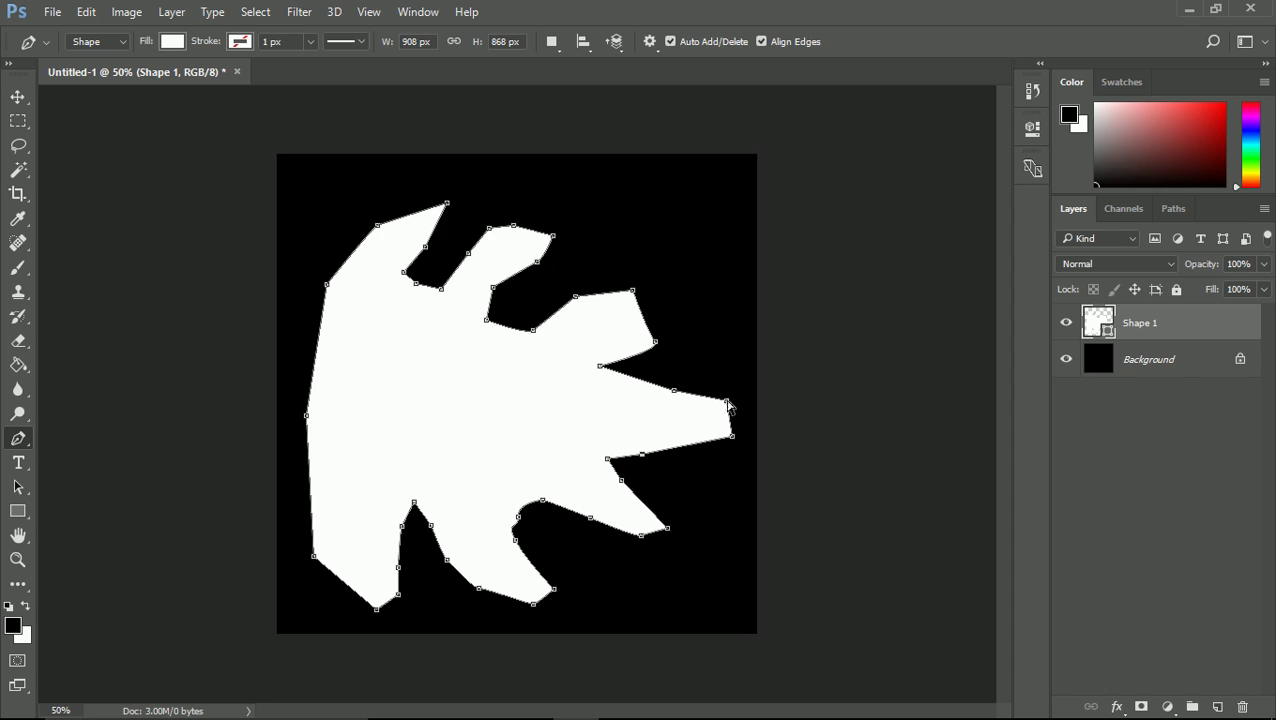
drag(726, 400, 709, 415)
drag(655, 343, 640, 305)
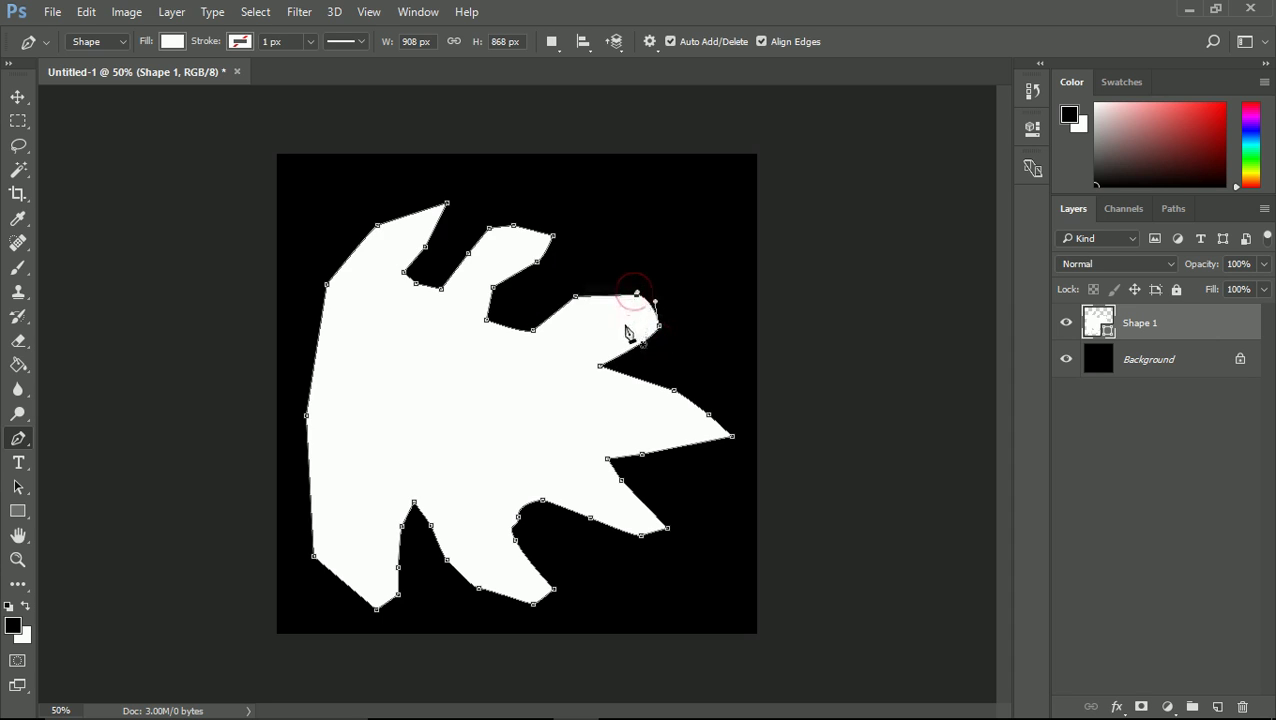
drag(730, 438, 730, 427)
- Adjust the top notch, second and third spike tips, and nudge the lower-left corner right
key(ctrl+r)
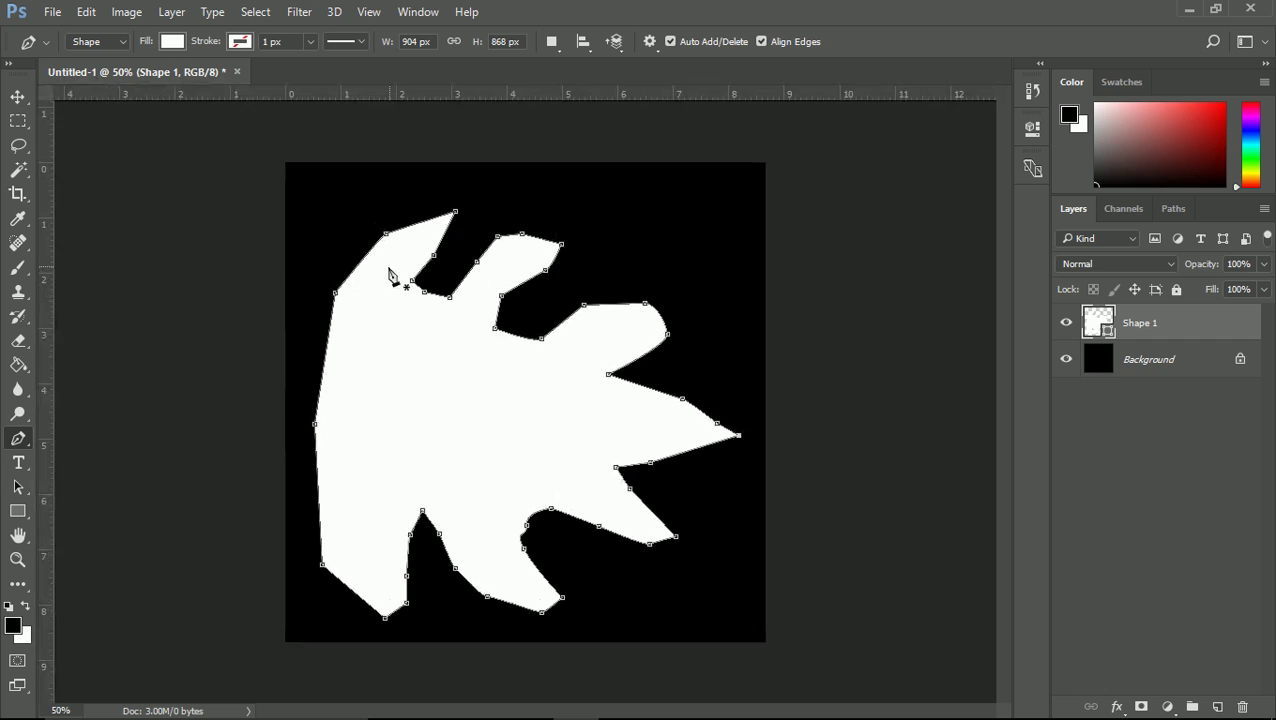
key(ctrl+r)
key(ctrl+t)
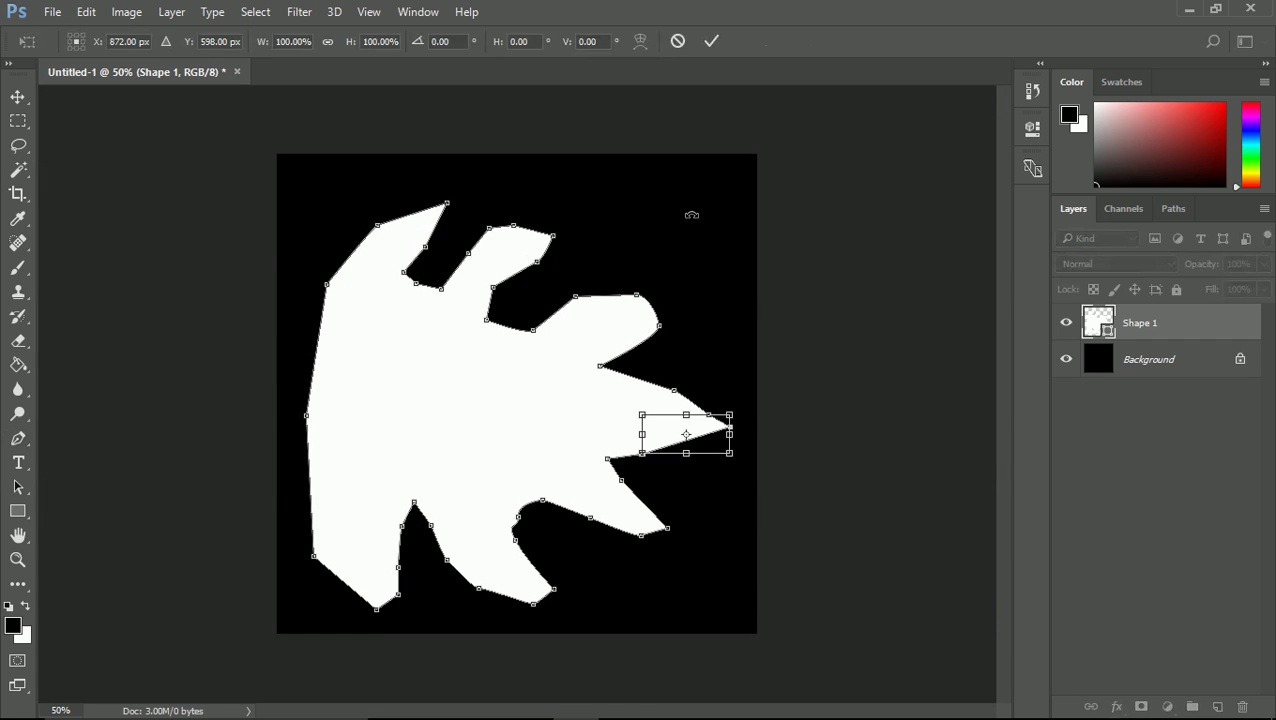
key(Return)
key(p)
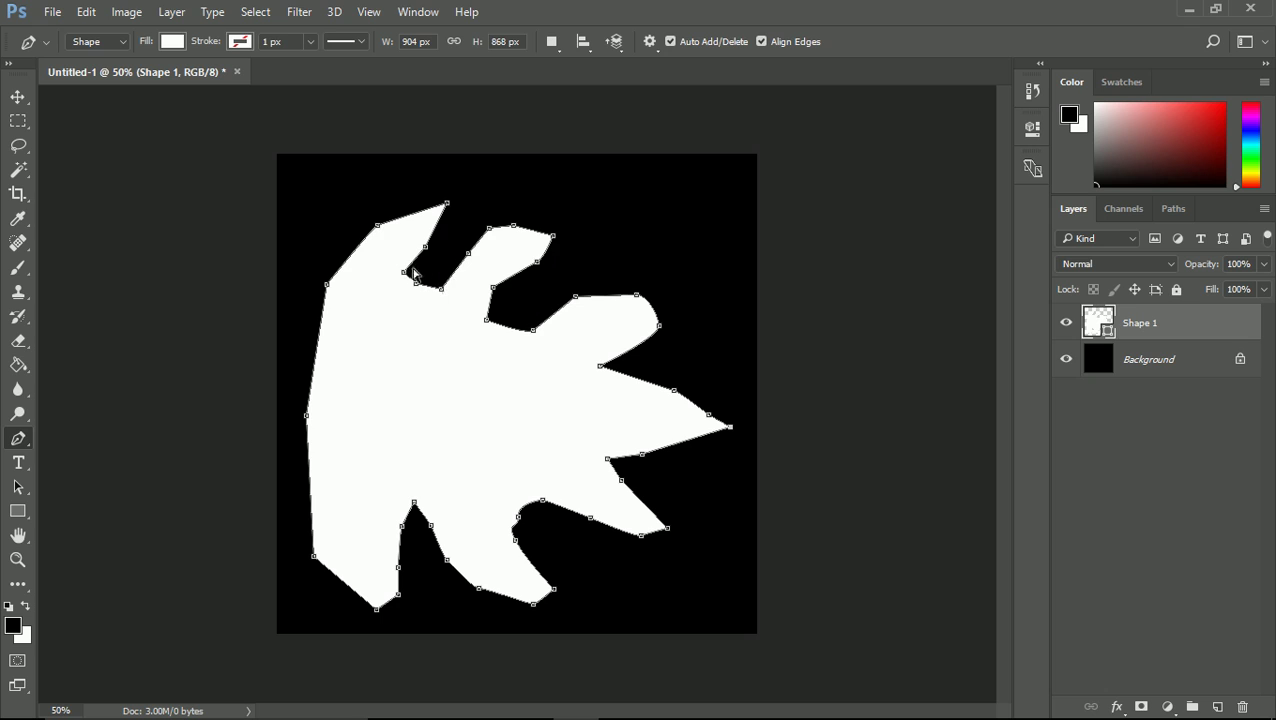
click(404, 271)
drag(446, 203, 494, 236)
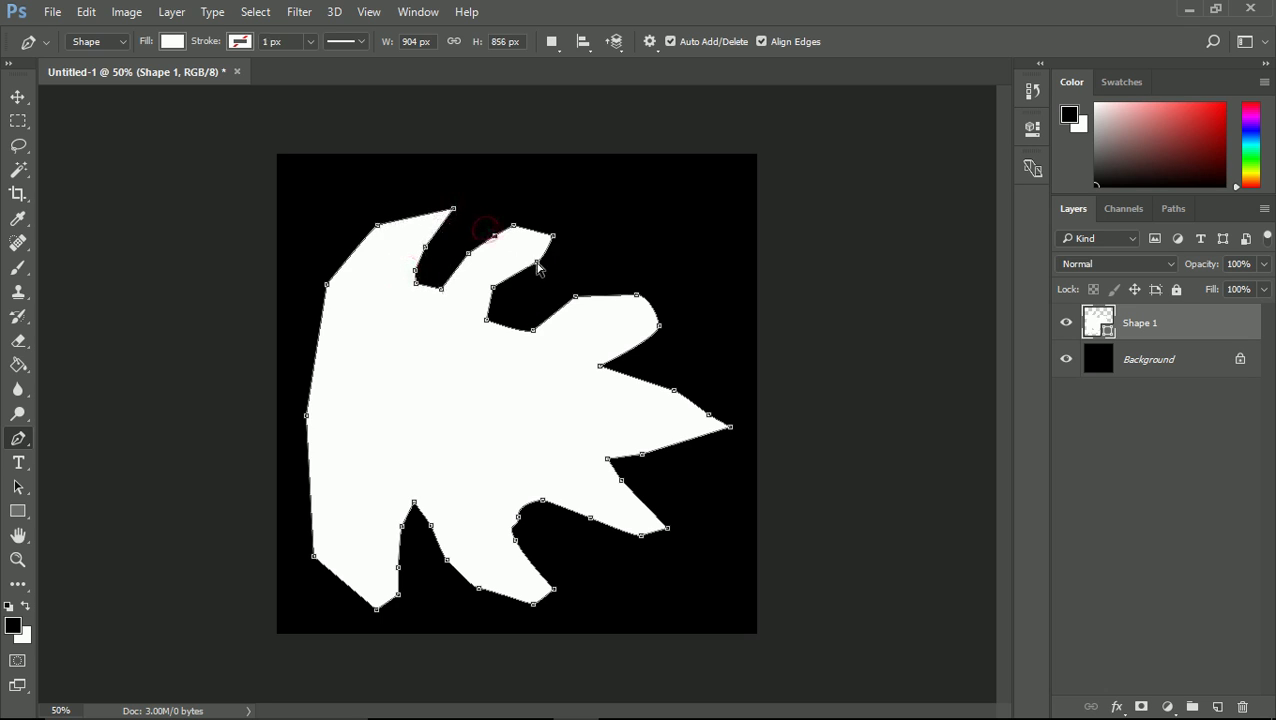
click(537, 262)
mouse_move(494, 288)
mouse_down()
mouse_move(519, 291)
mouse_move(498, 321)
mouse_move(540, 306)
mouse_up()
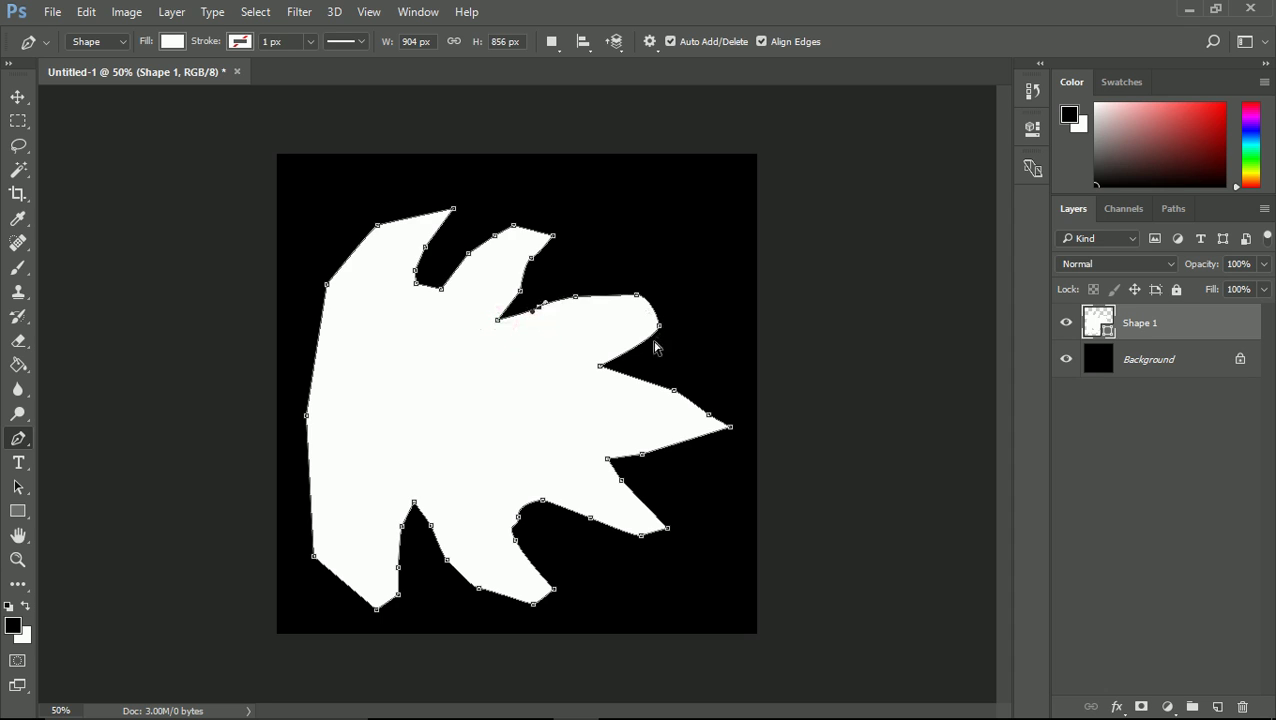
drag(659, 325, 639, 324)
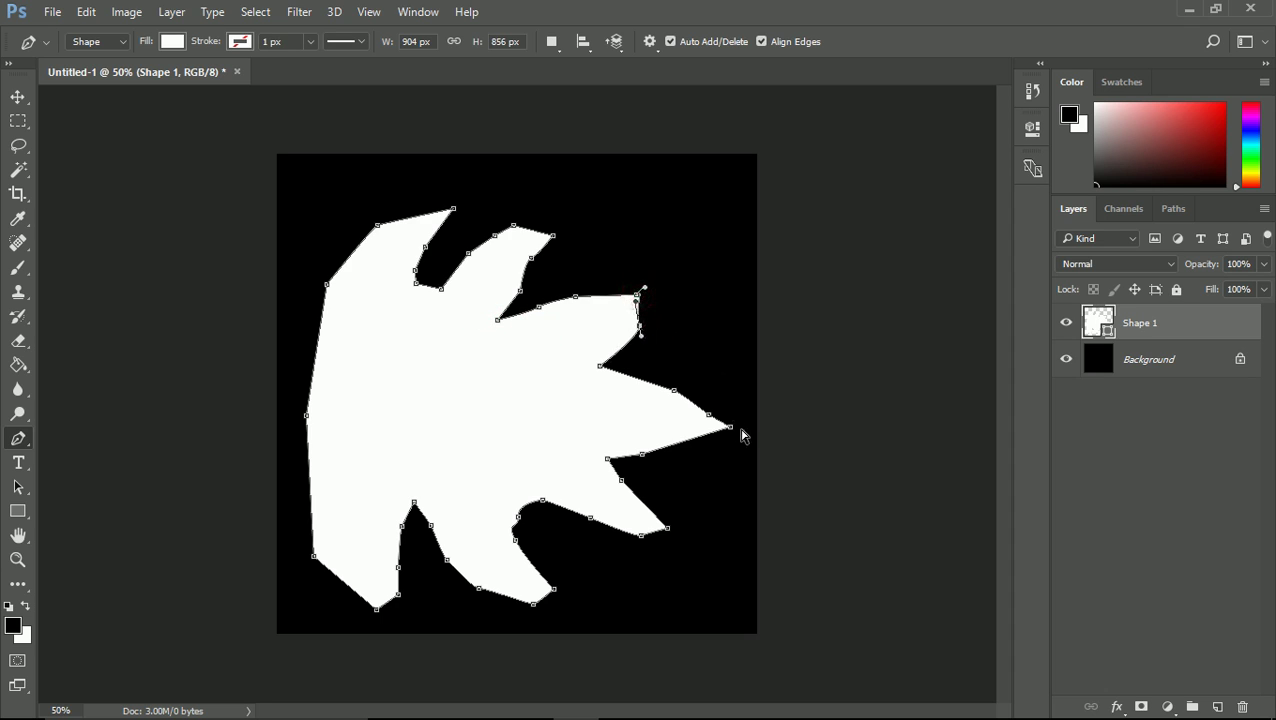
drag(731, 427, 663, 381)
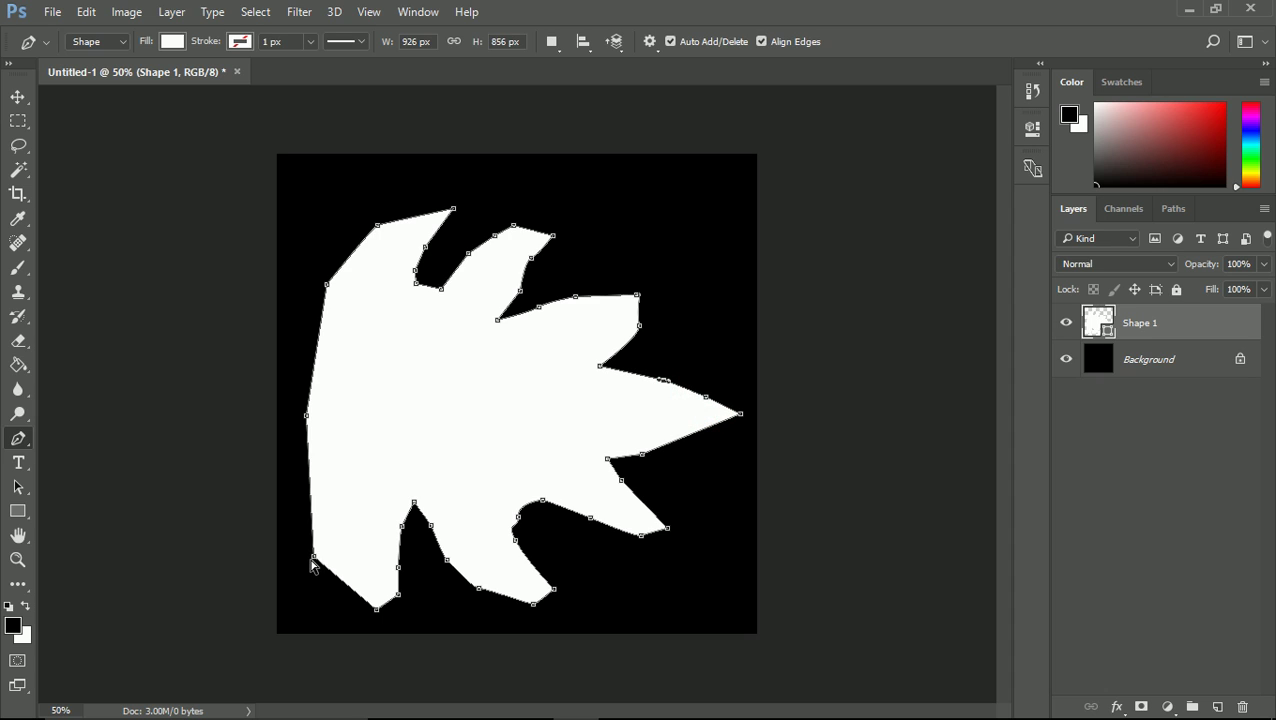
drag(313, 557, 327, 556)
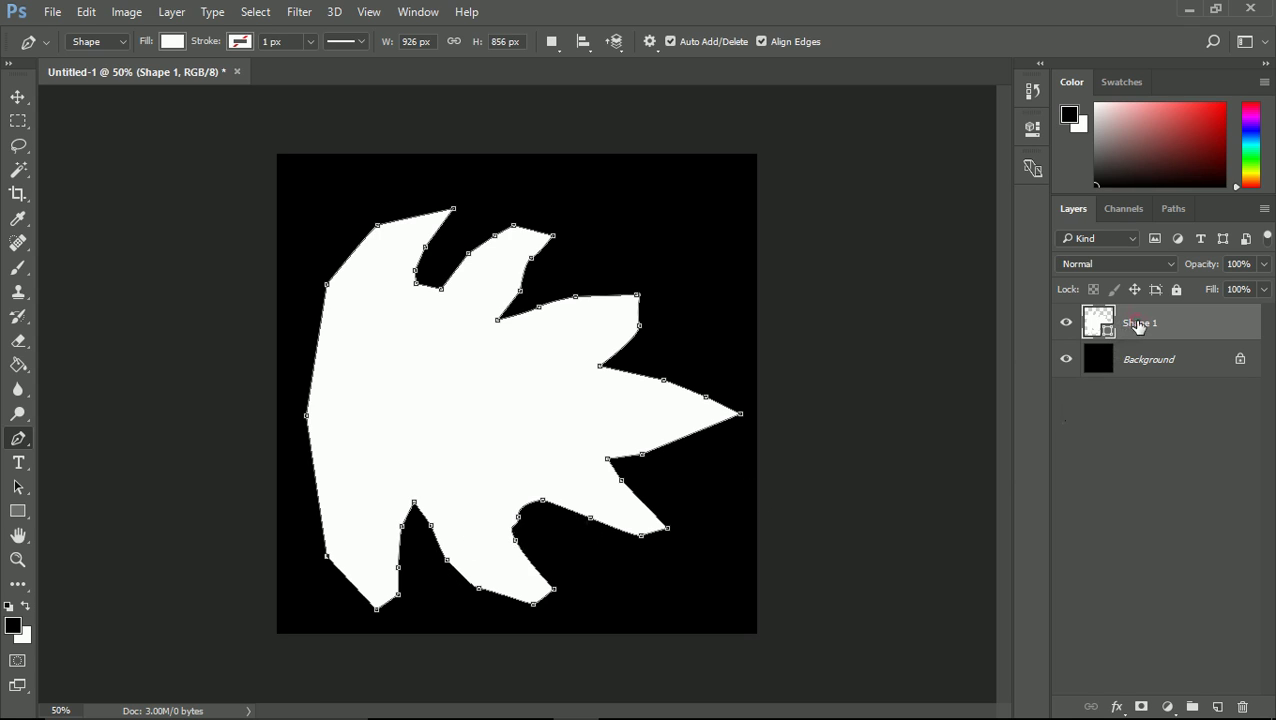
click(18, 120)
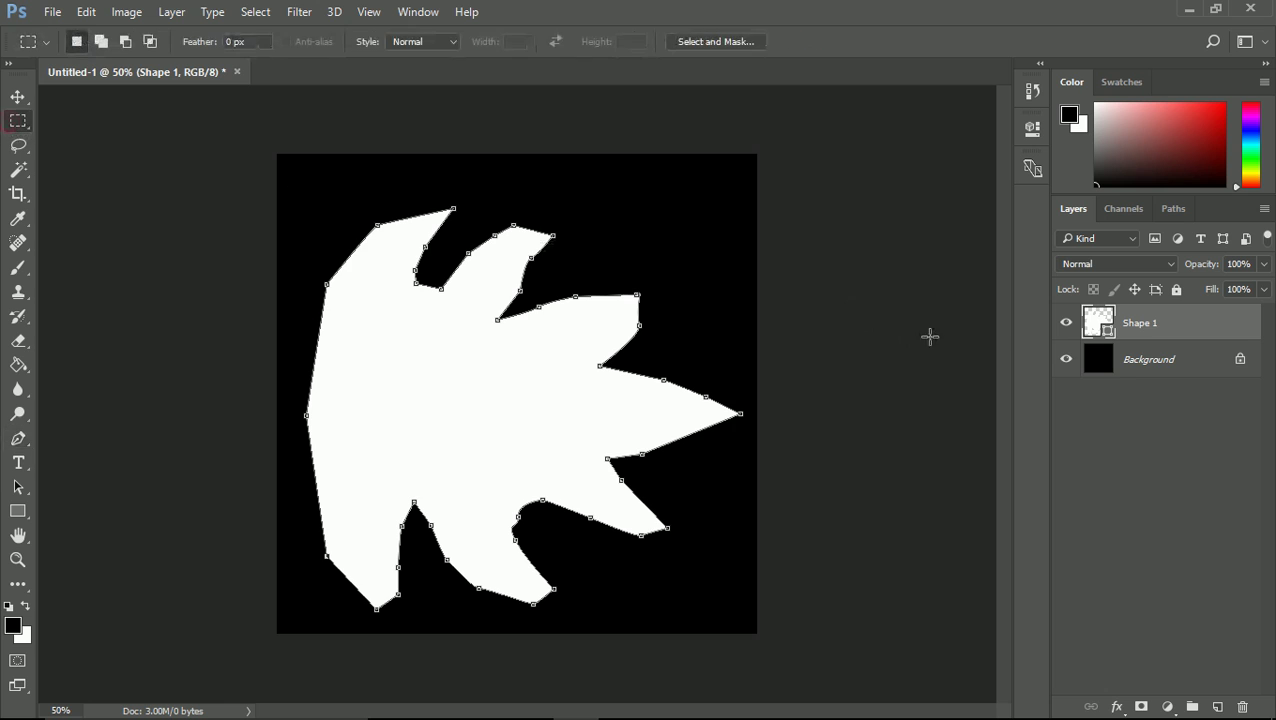
- Rasterize Shape 1 and apply a Gaussian Blur with radius about 20.8 px
right_click(1137, 334)
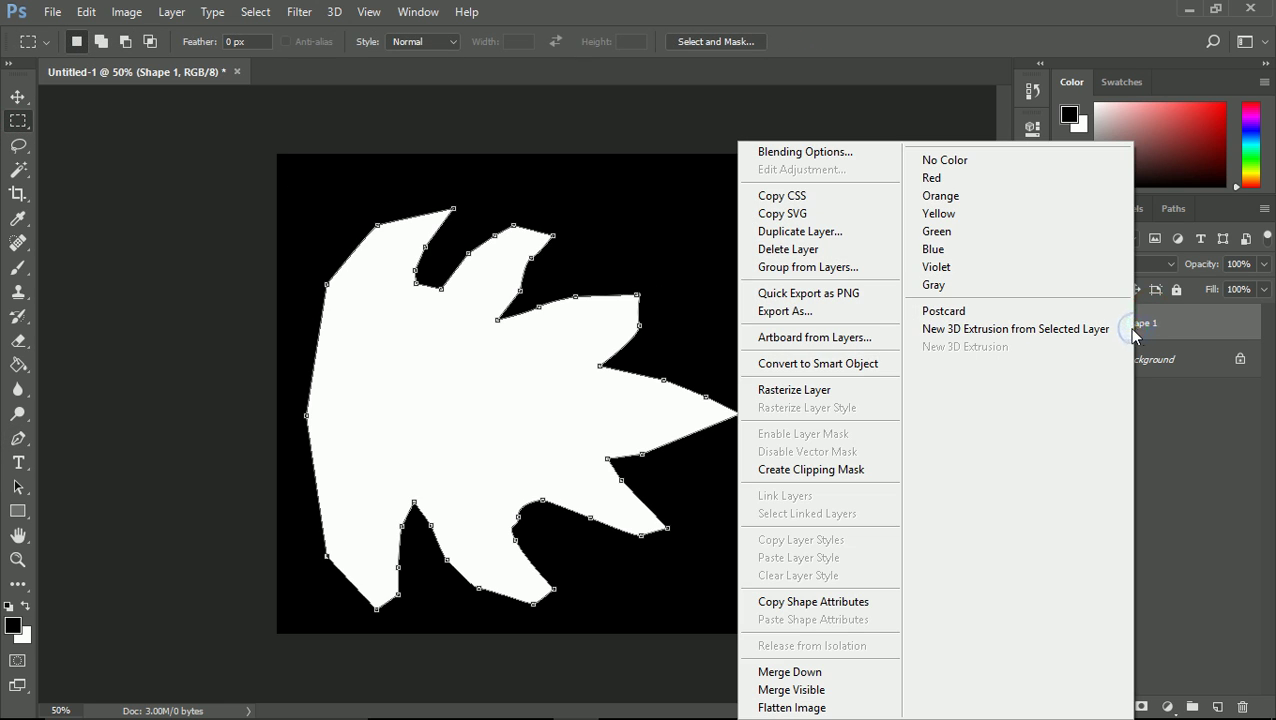
click(822, 387)
click(296, 12)
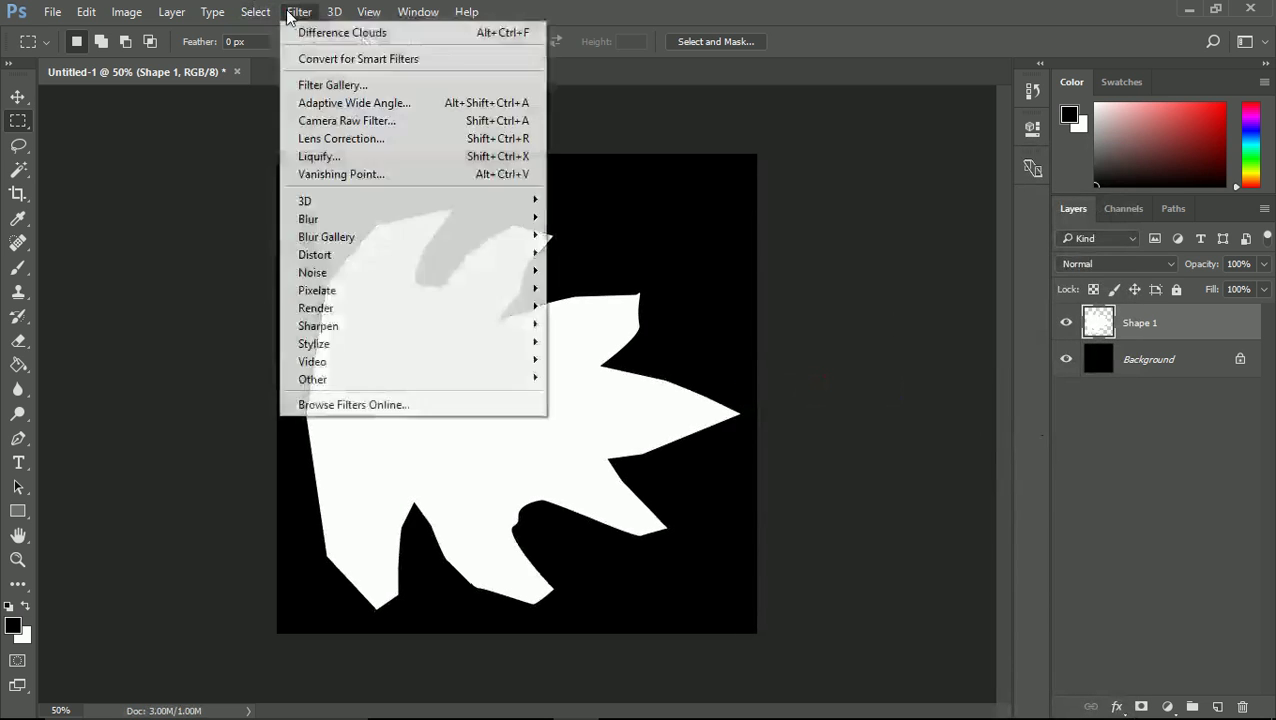
click(440, 219)
click(598, 290)
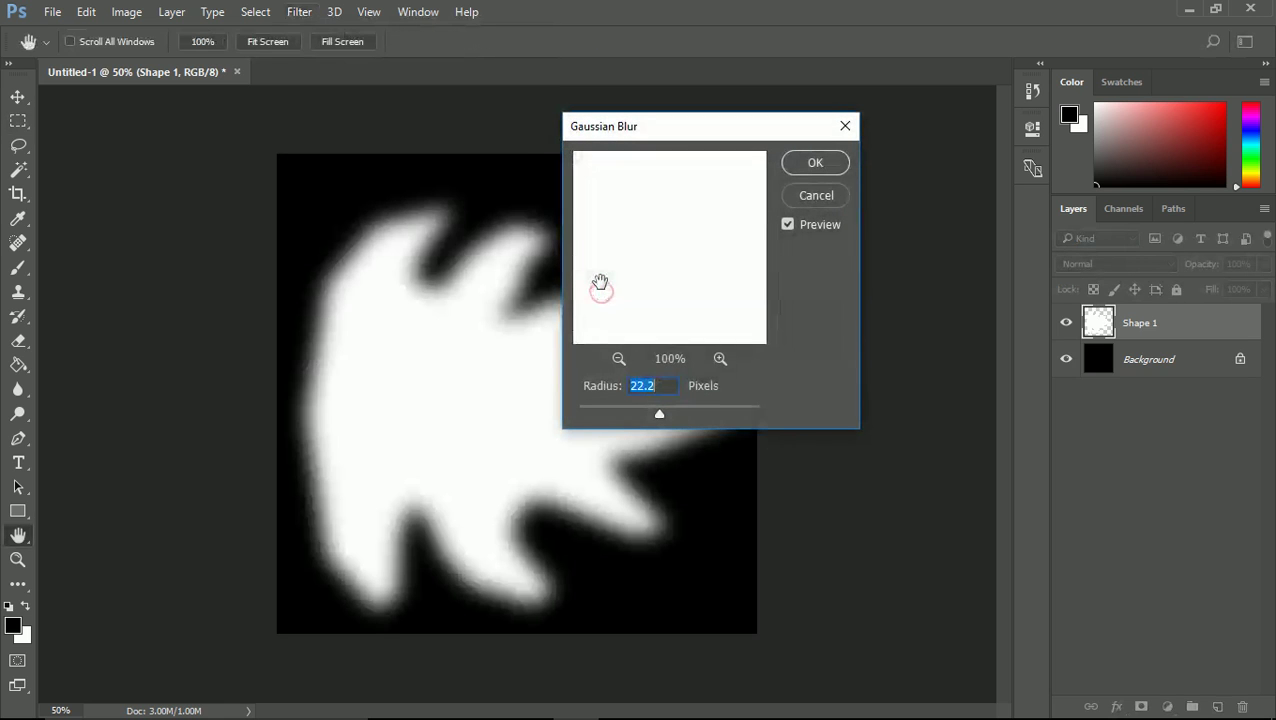
mouse_move(654, 408)
mouse_down()
mouse_move(615, 409)
mouse_move(663, 413)
mouse_up()
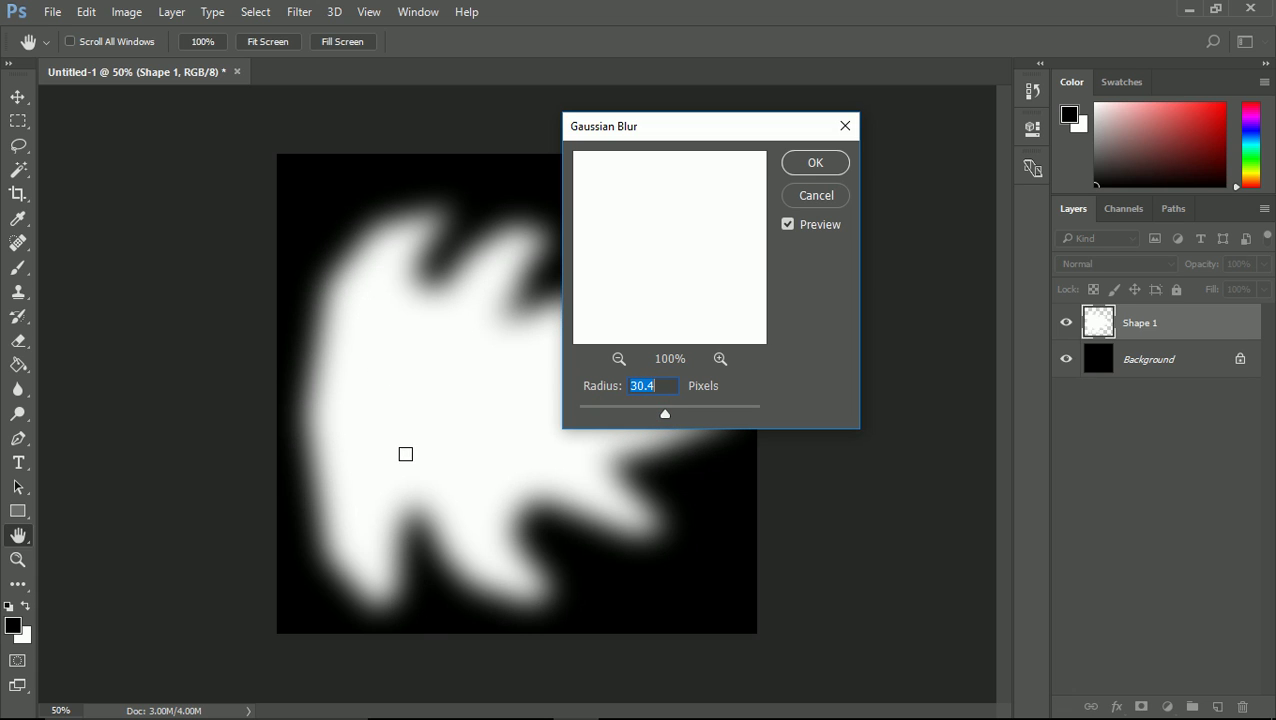
drag(643, 410, 660, 412)
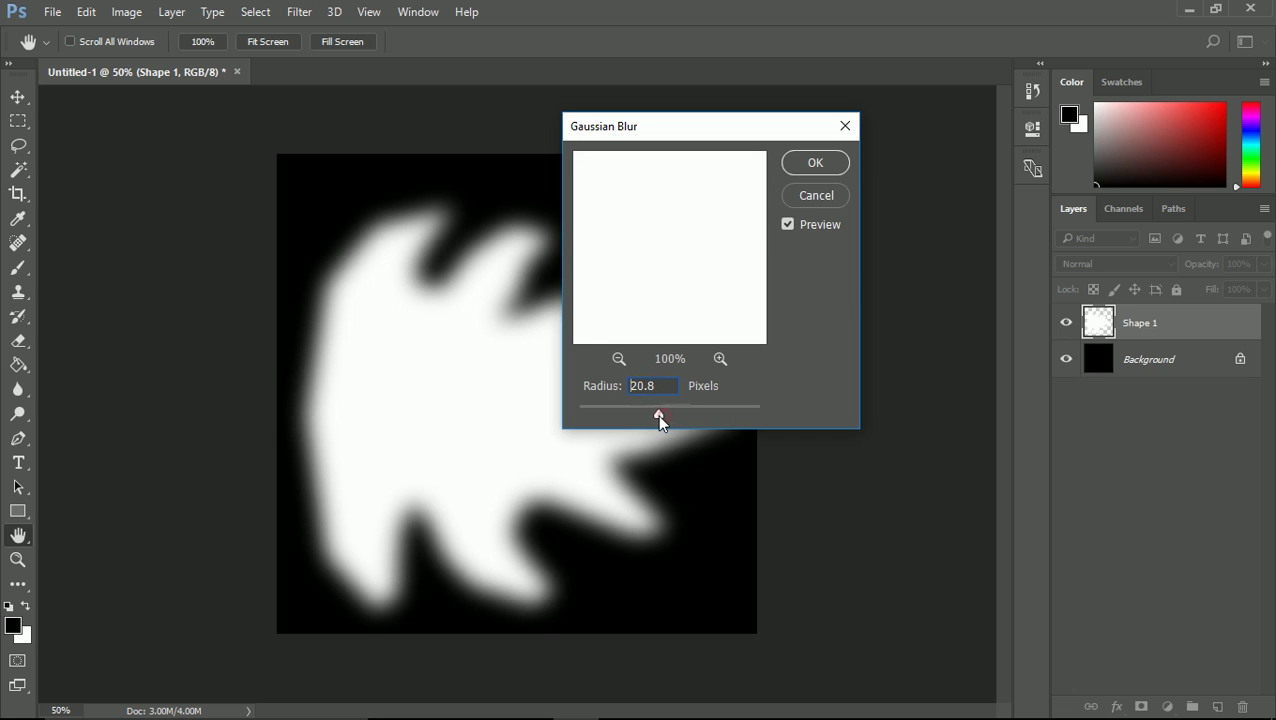
drag(658, 413, 658, 414)
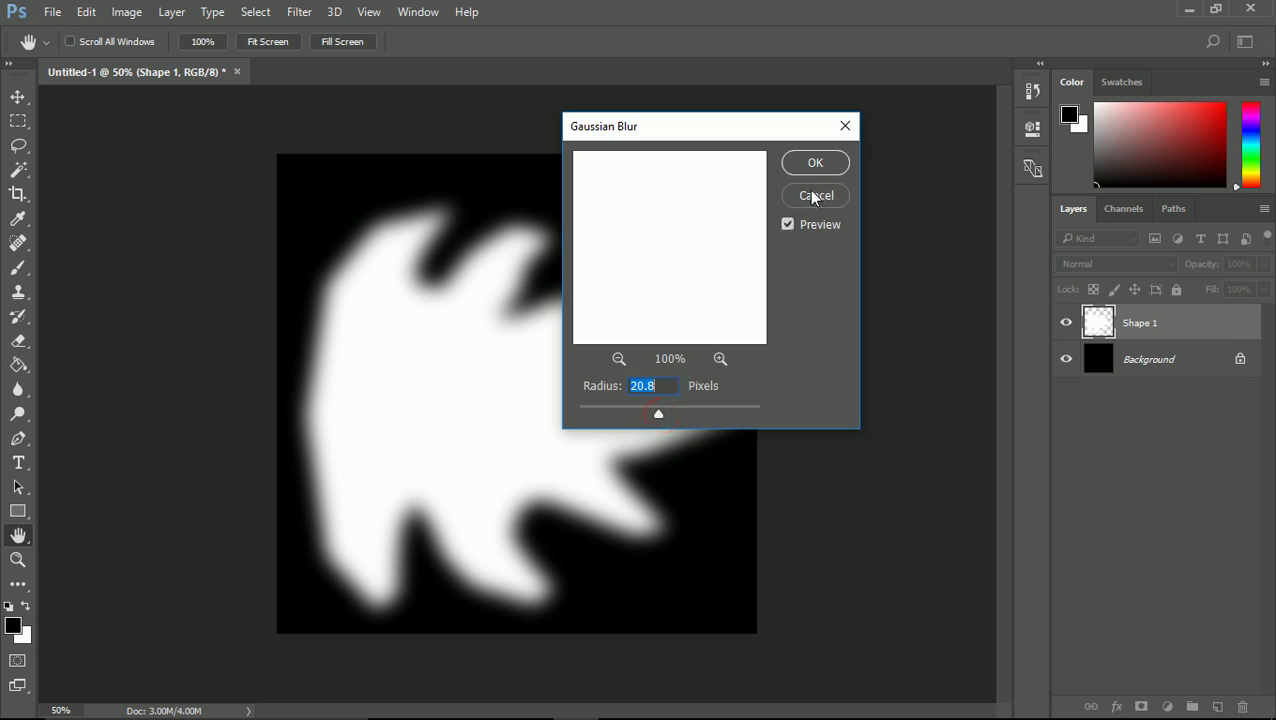
click(812, 160)
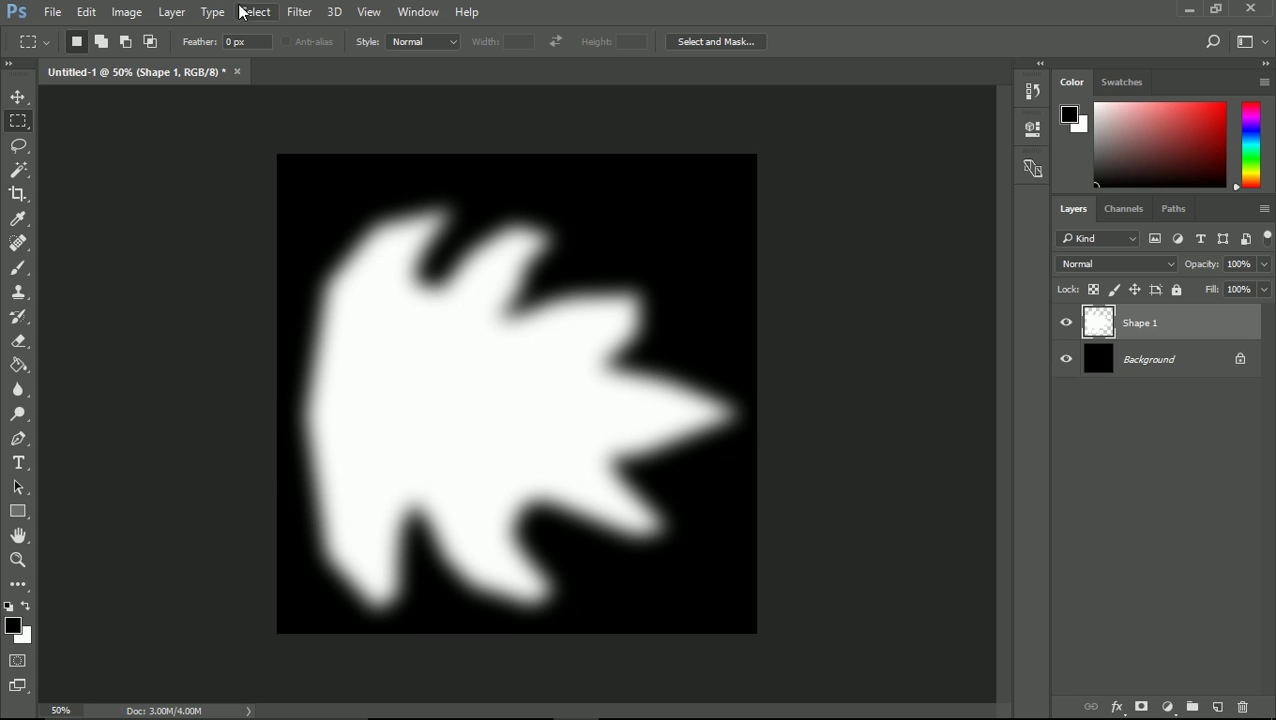
- Apply a Median noise filter with radius 30 px to Shape 1
click(298, 12)
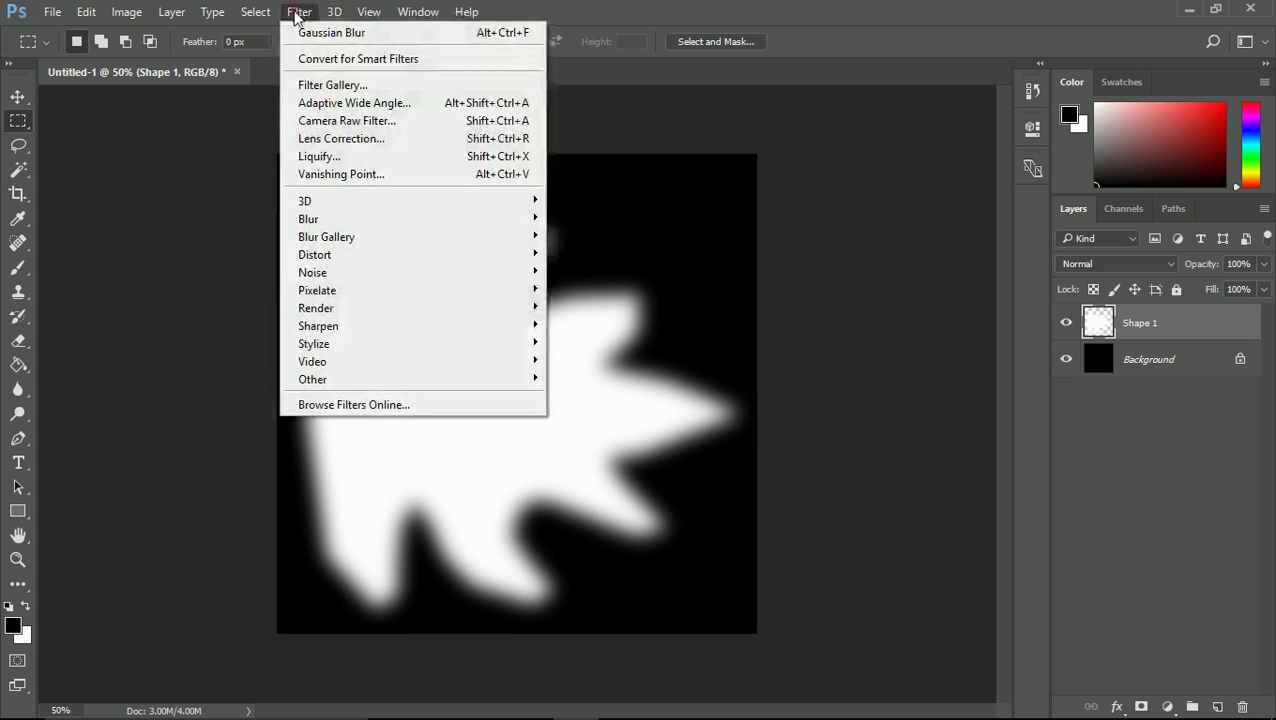
click(430, 283)
click(583, 325)
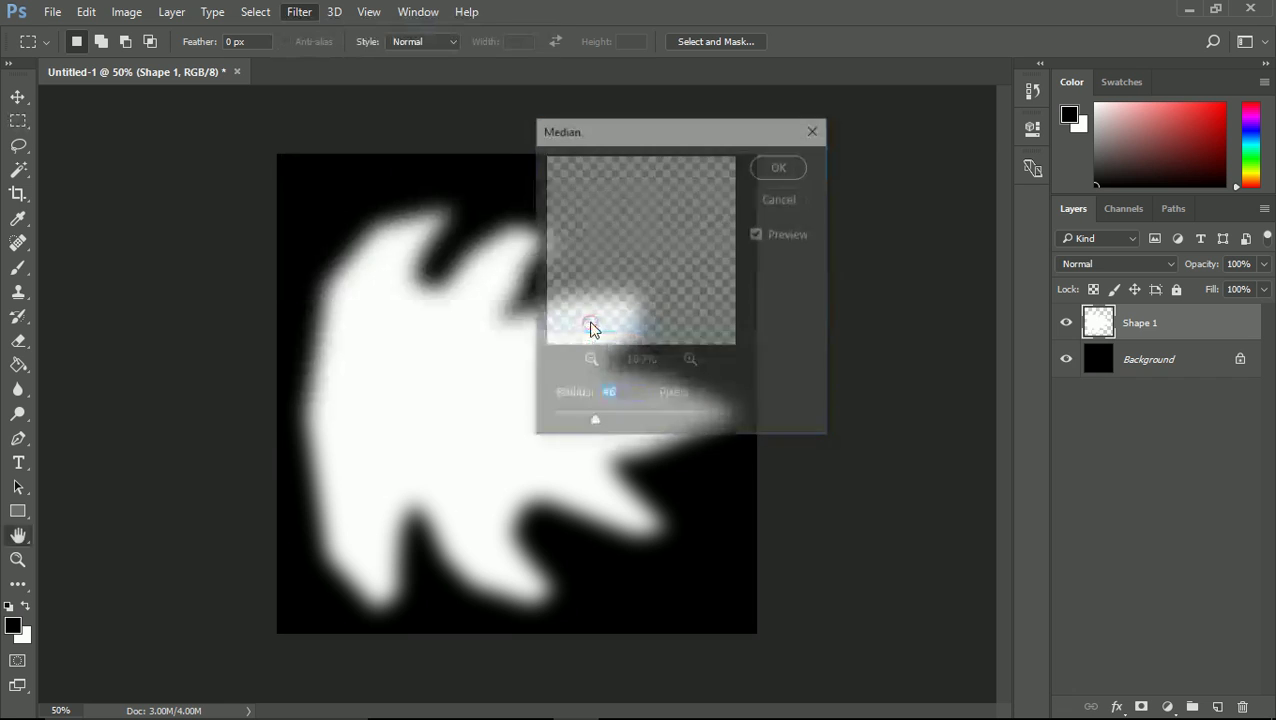
drag(591, 423, 551, 419)
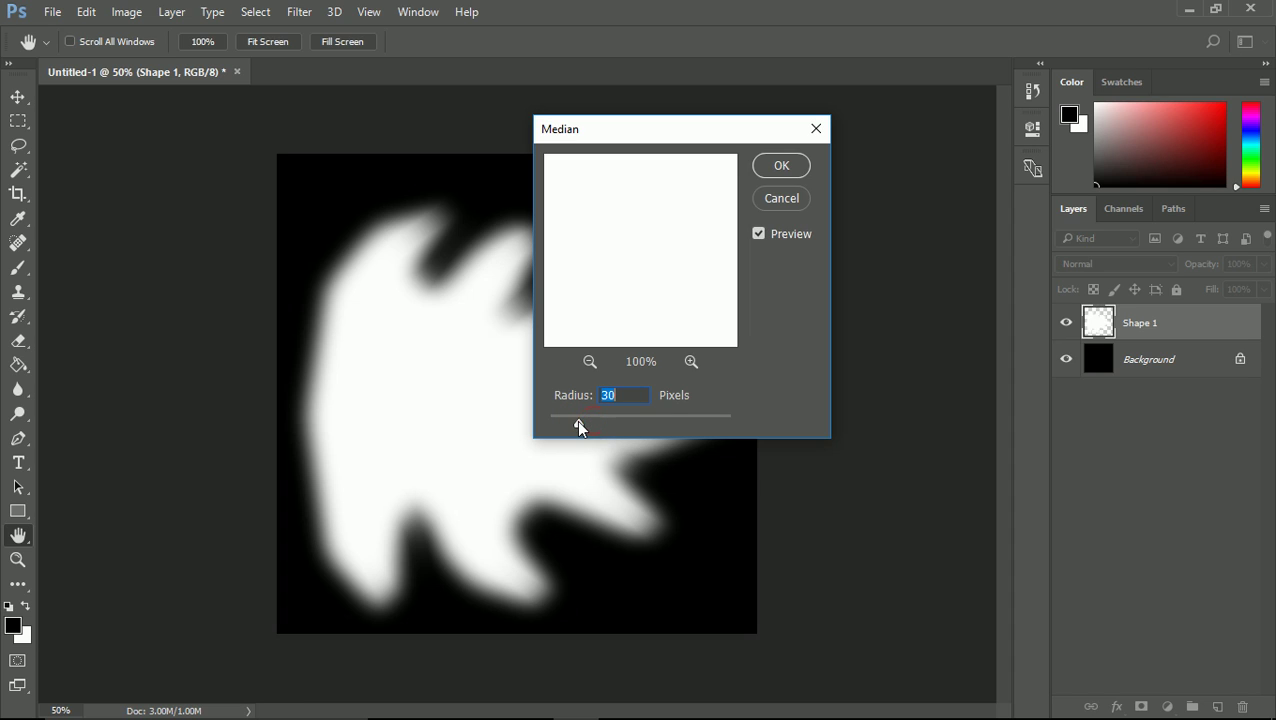
click(781, 168)
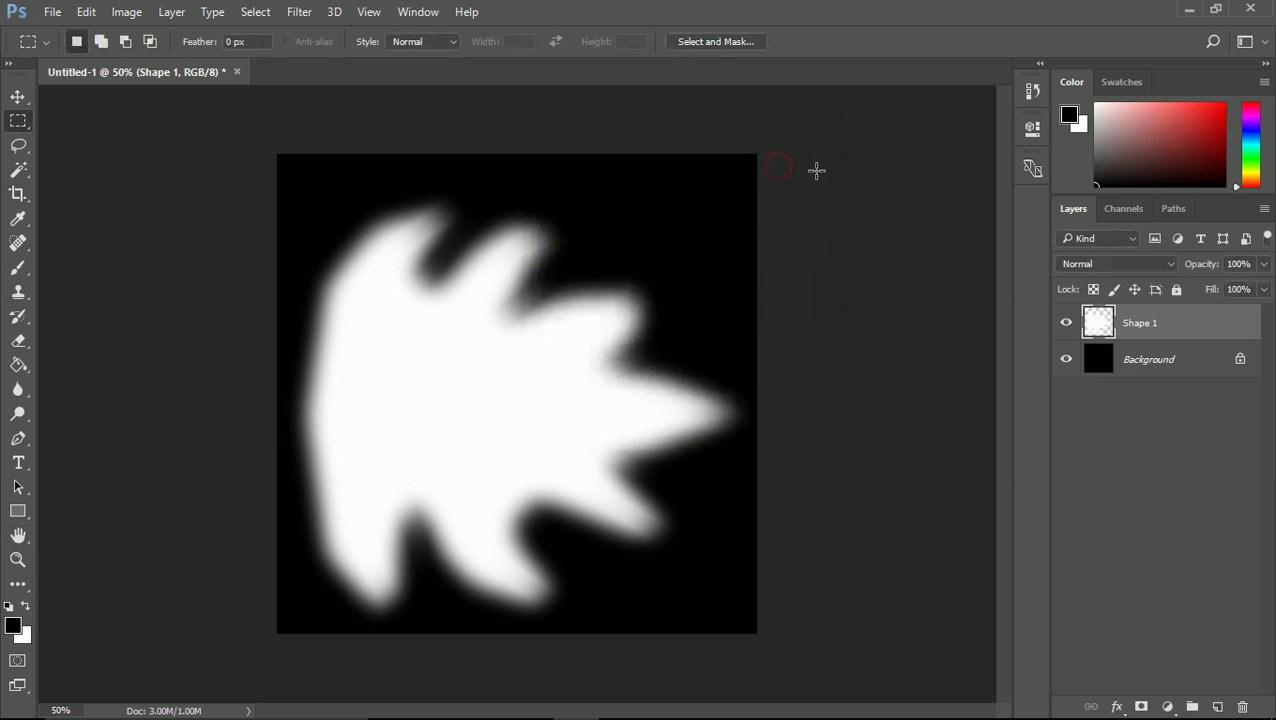
- Rotate Shape 1 by about -1.55° and recentre it at X 512, Y 512 px
key(ctrl+t)
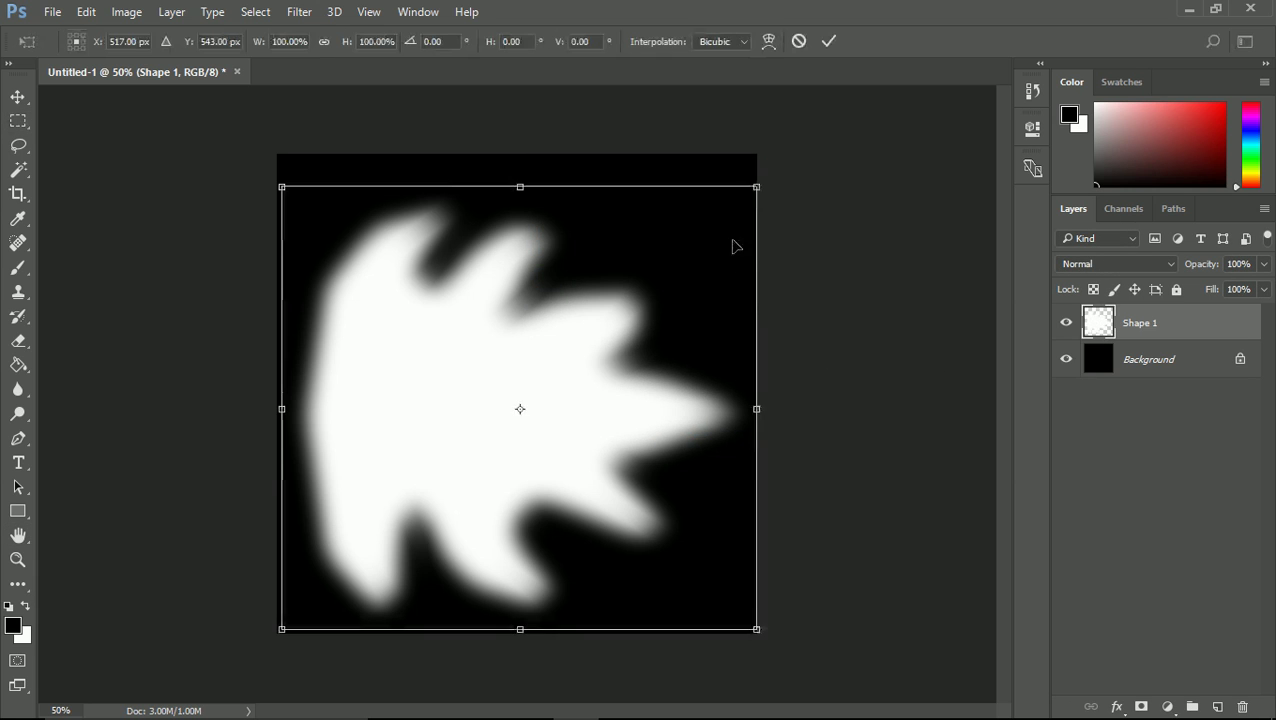
drag(775, 182, 758, 190)
drag(695, 258, 692, 245)
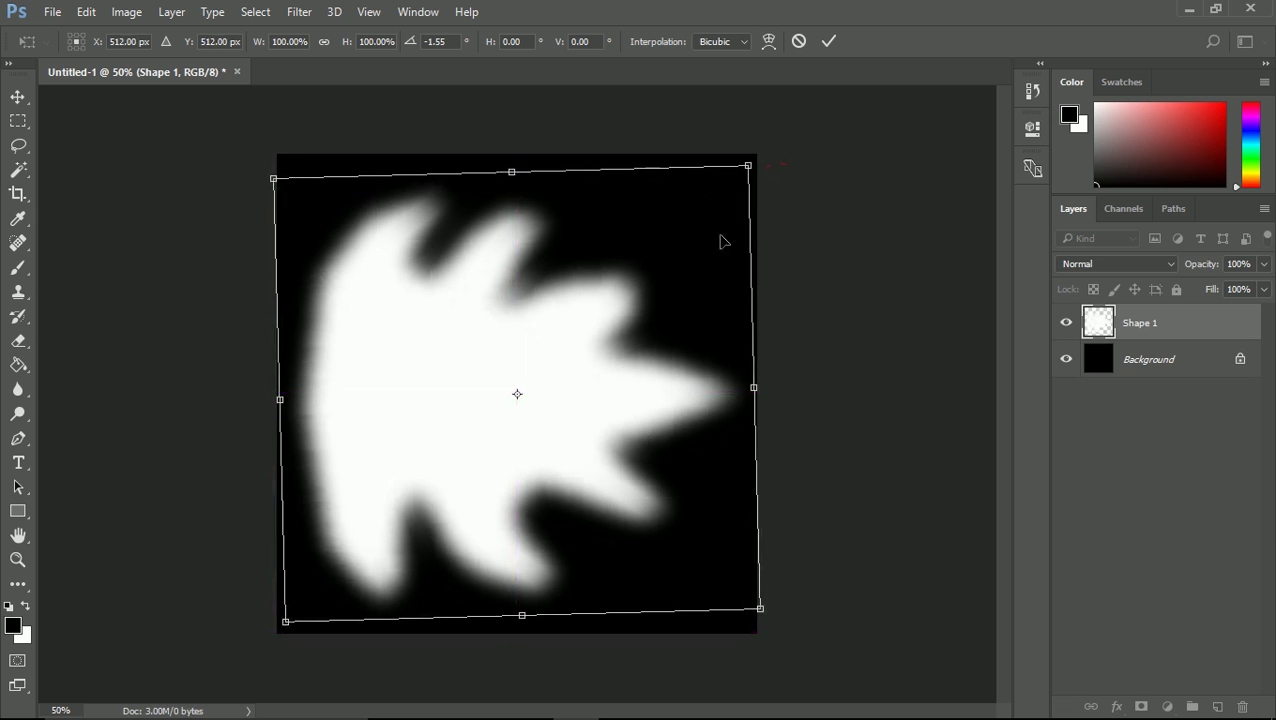
key(Return)
key(m)
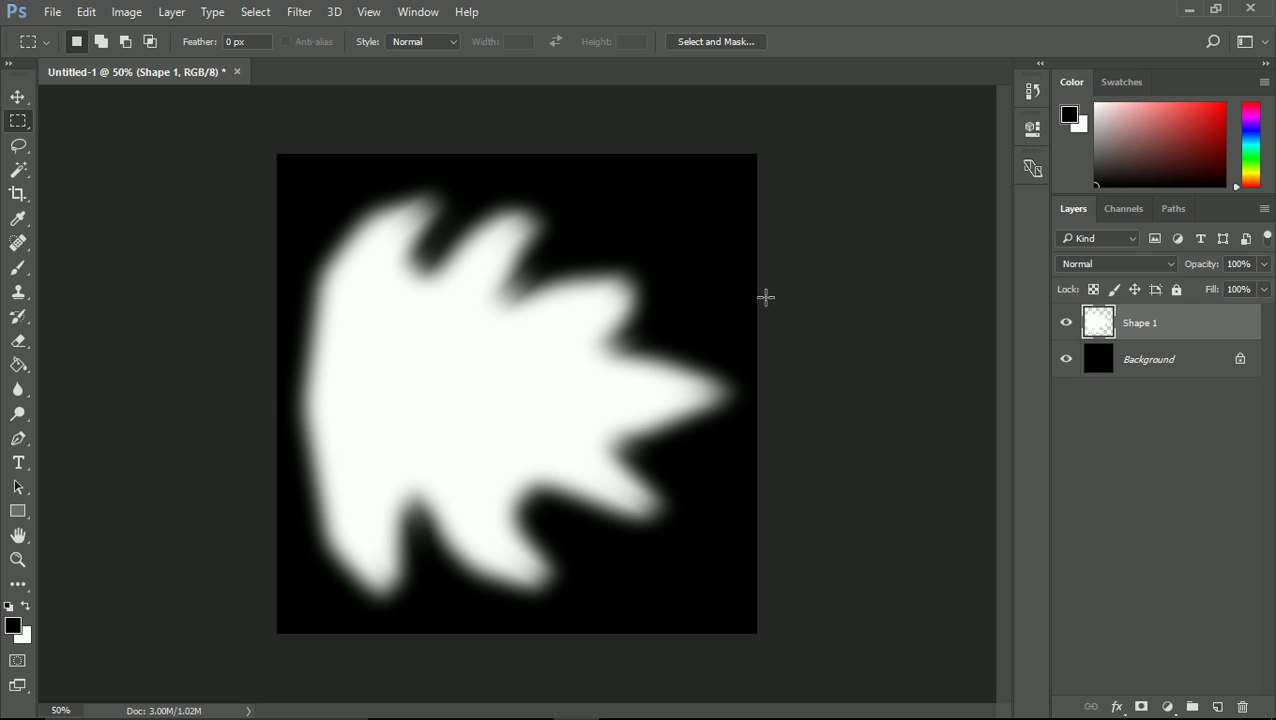
right_click(1147, 330)
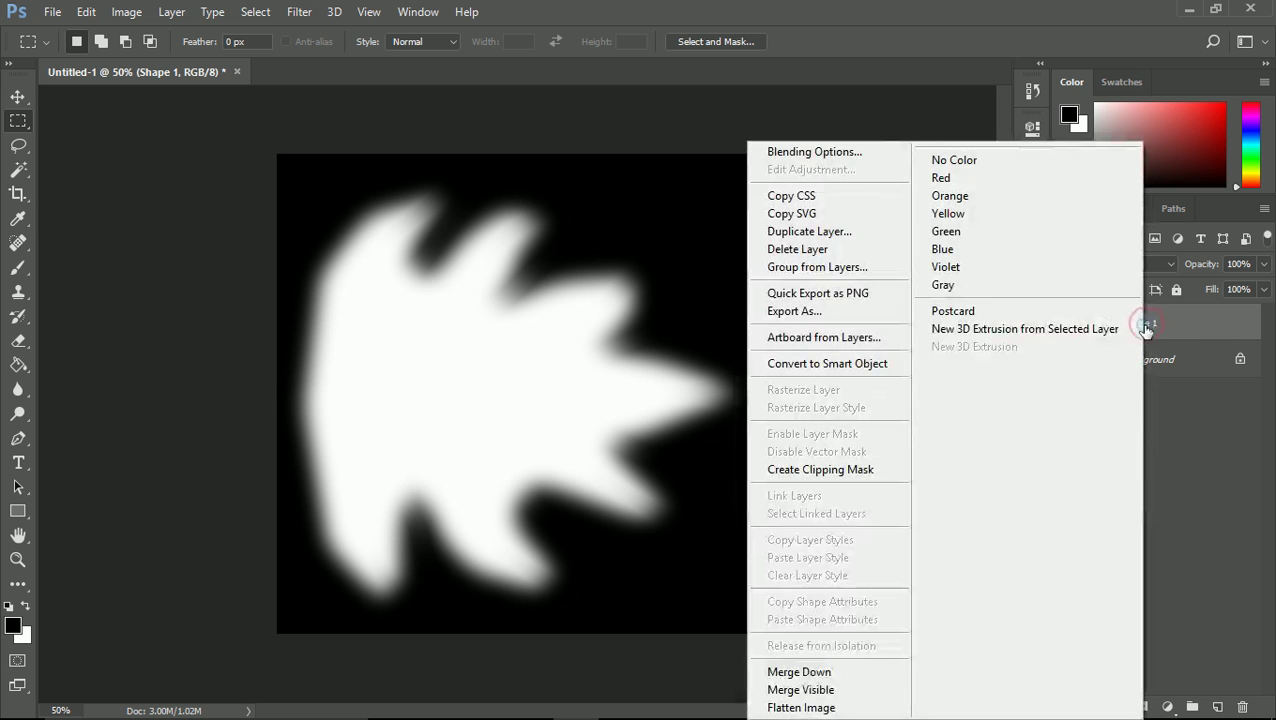
- Duplicate Shape 1 as Shape 1 copy and render Difference Clouds onto the copy
click(816, 231)
click(814, 214)
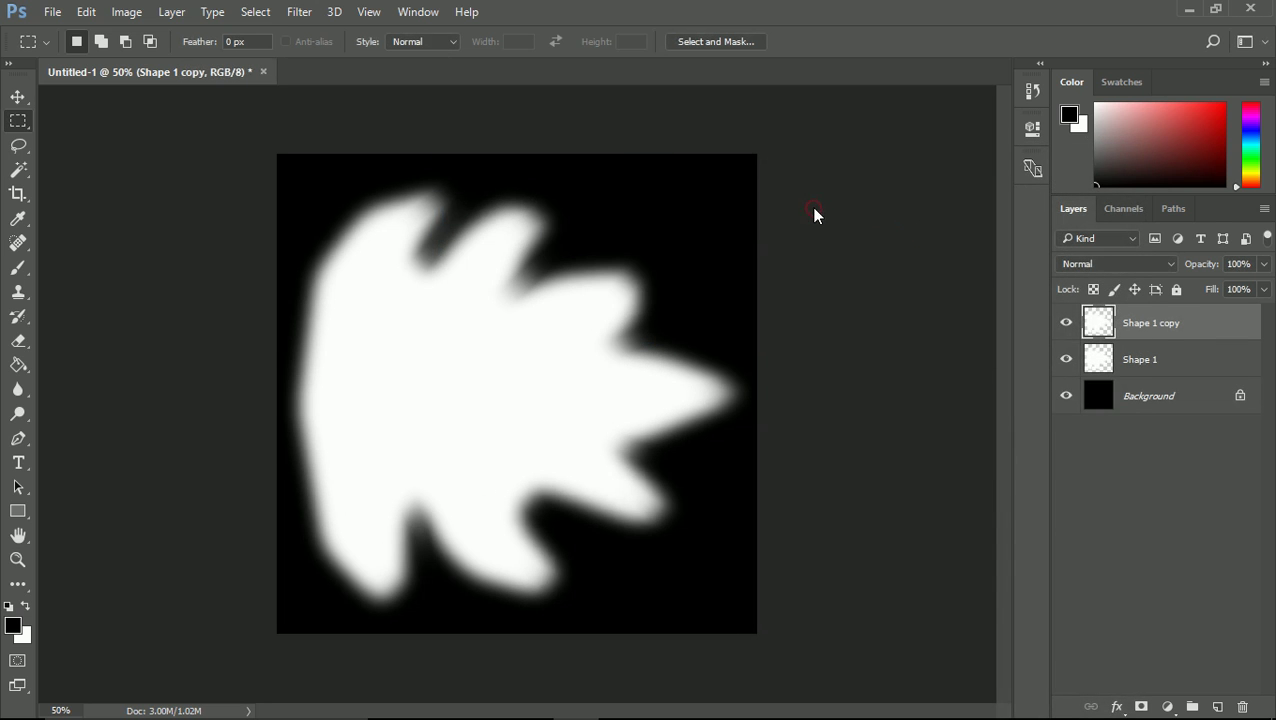
click(299, 12)
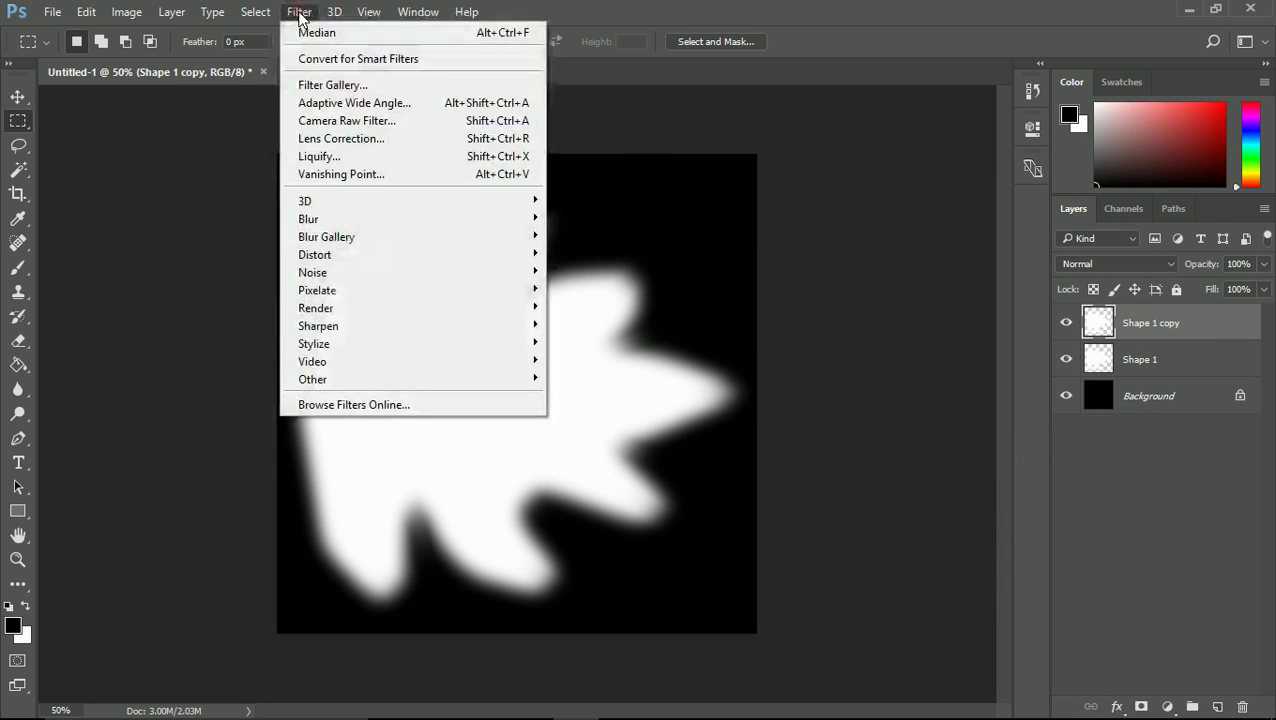
mouse_move(405, 332)
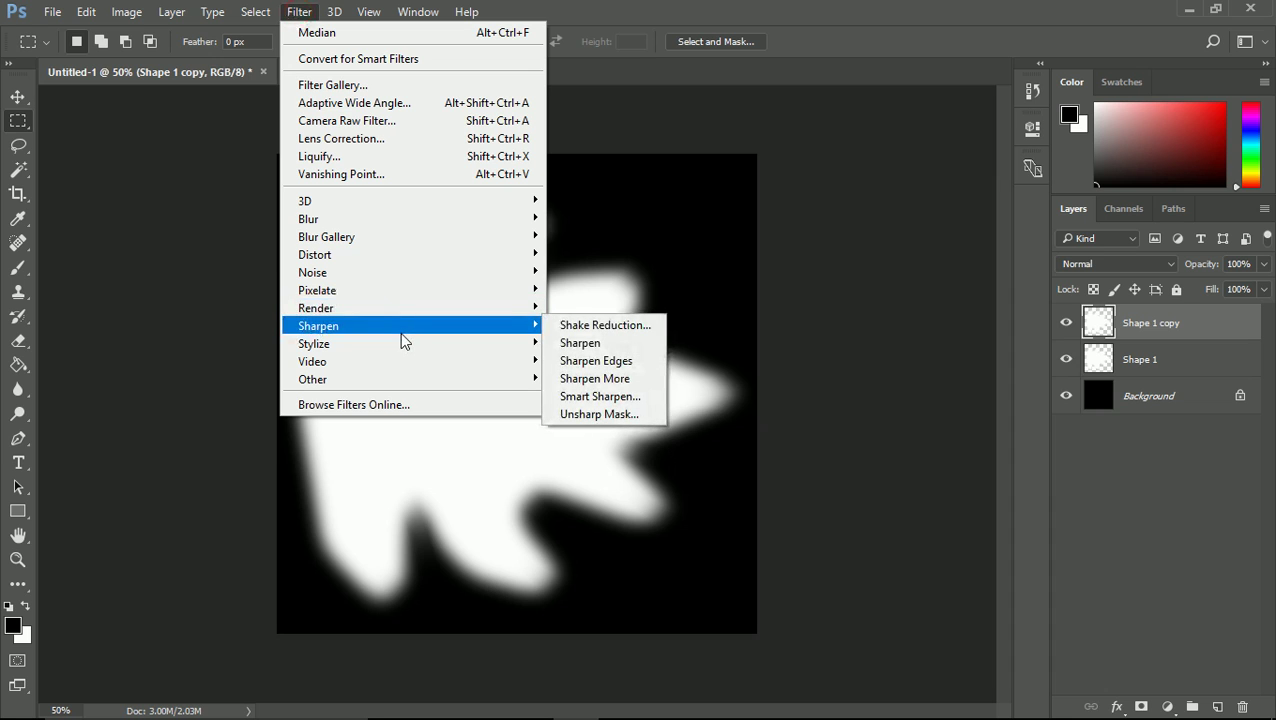
mouse_move(394, 308)
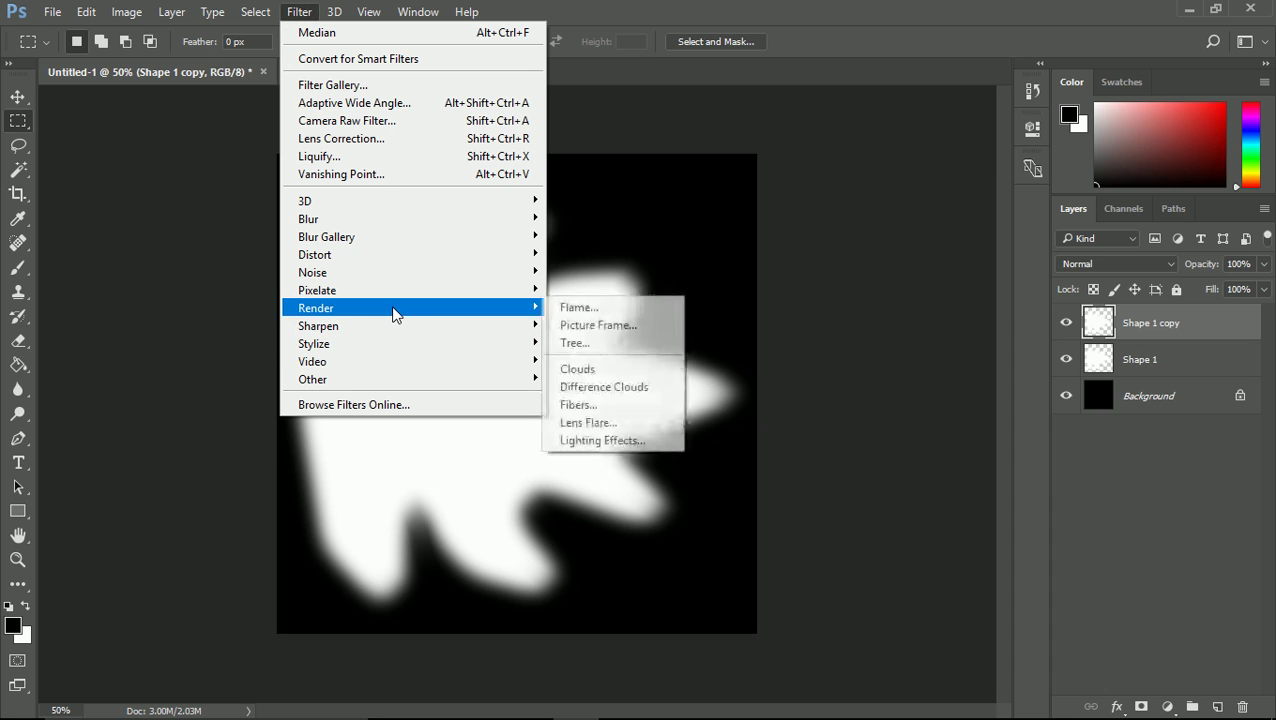
click(611, 390)
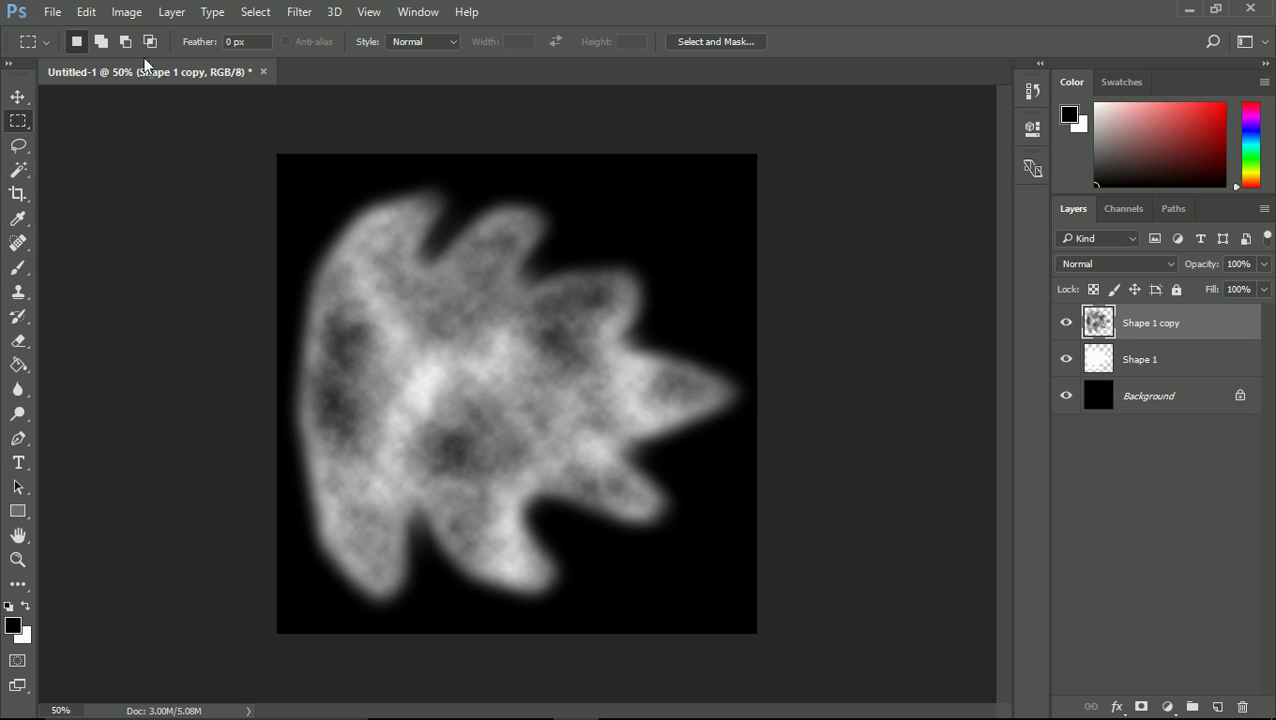
- Set Brightness/Contrast on Shape 1 copy to Brightness 66 and Contrast -15
click(126, 12)
mouse_move(157, 60)
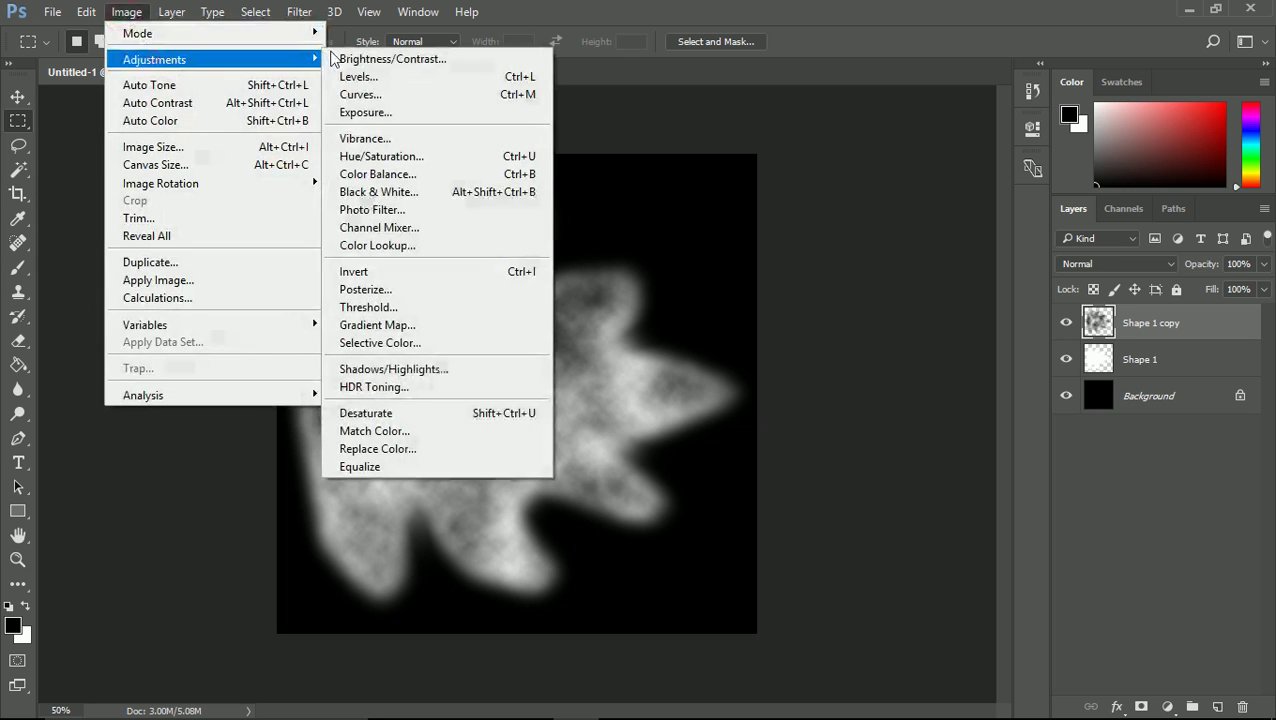
click(395, 59)
drag(626, 187, 699, 165)
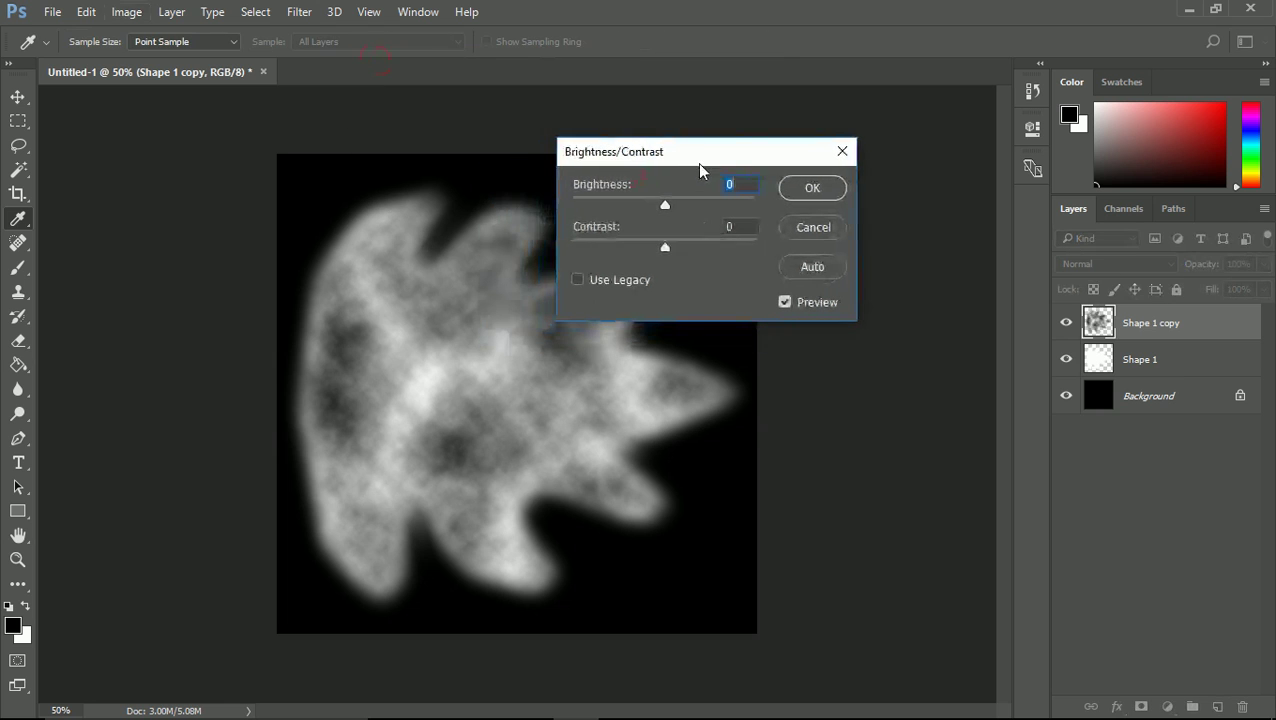
drag(665, 205, 646, 206)
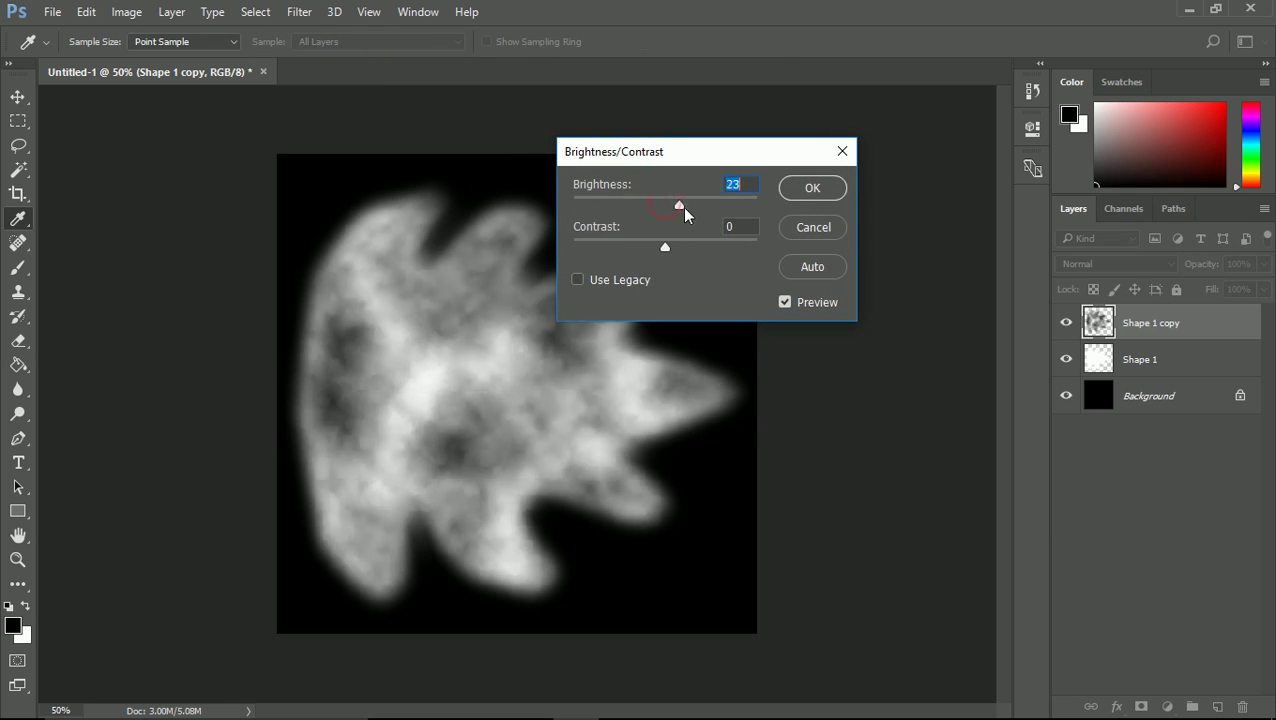
drag(684, 208, 705, 211)
drag(667, 254, 636, 245)
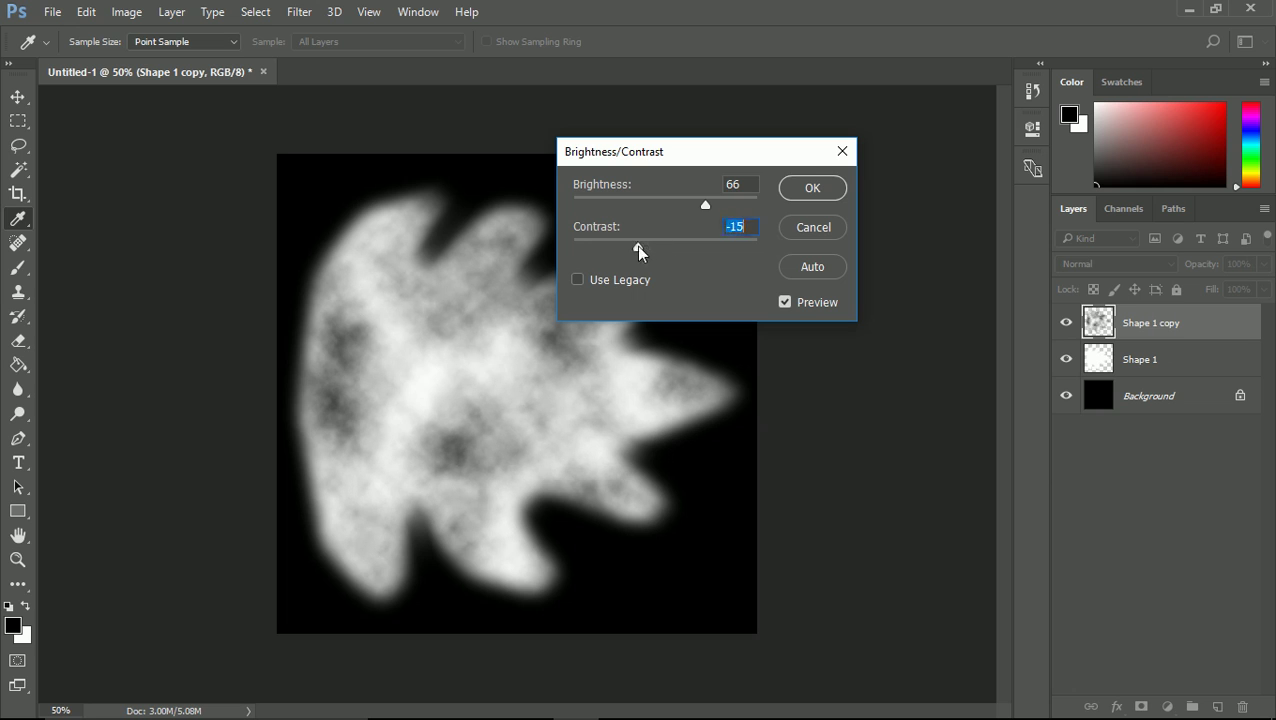
click(811, 184)
- Raise the Levels output black to 51 to lift the darkest tones
key(m)
click(141, 14)
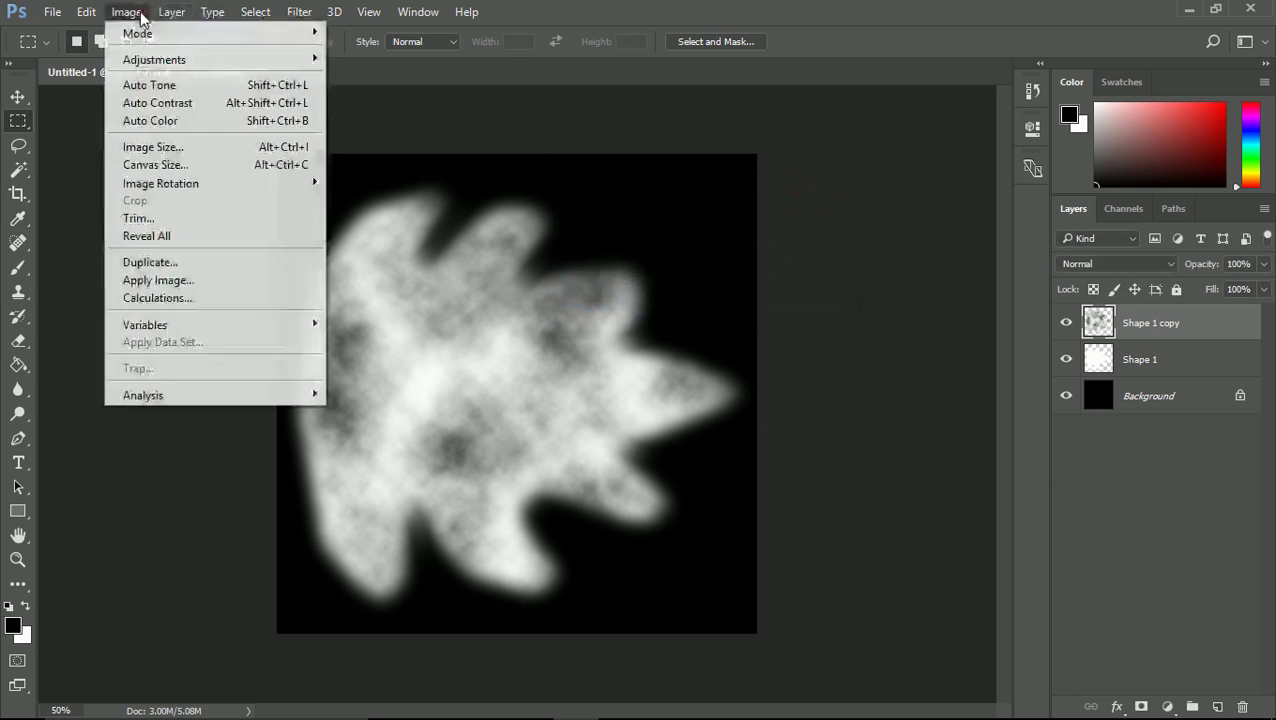
mouse_move(264, 58)
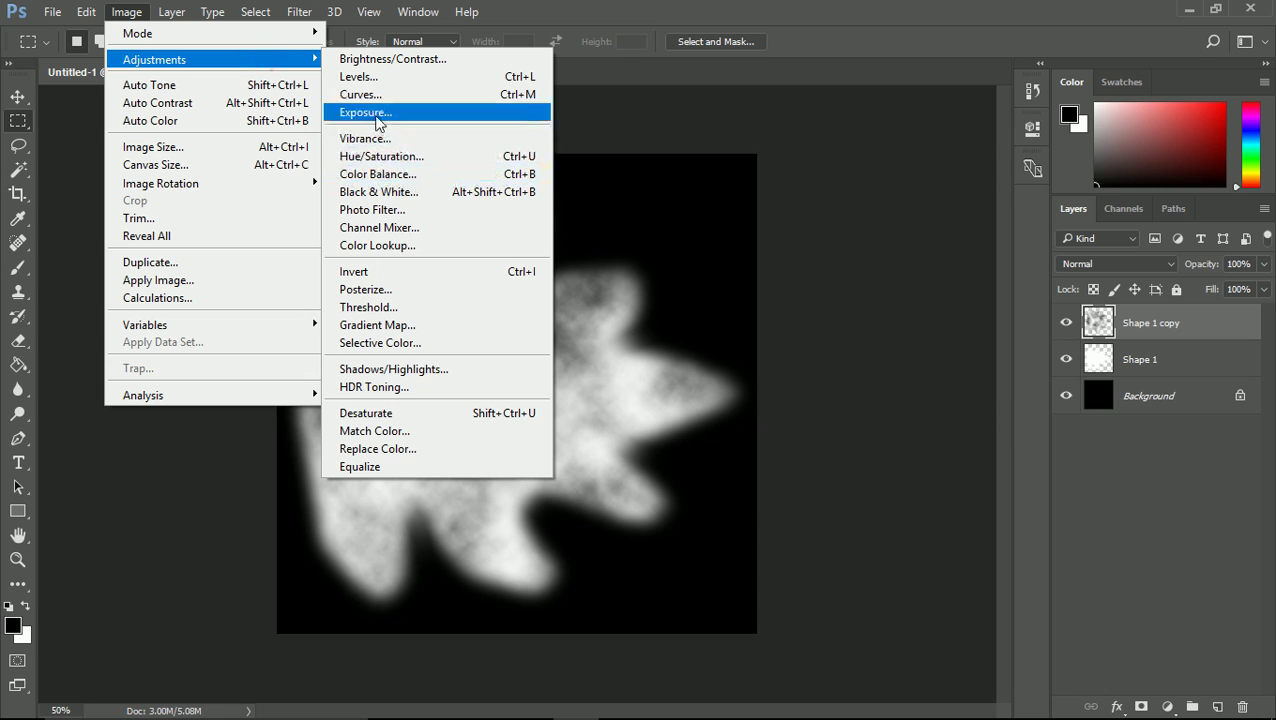
click(358, 77)
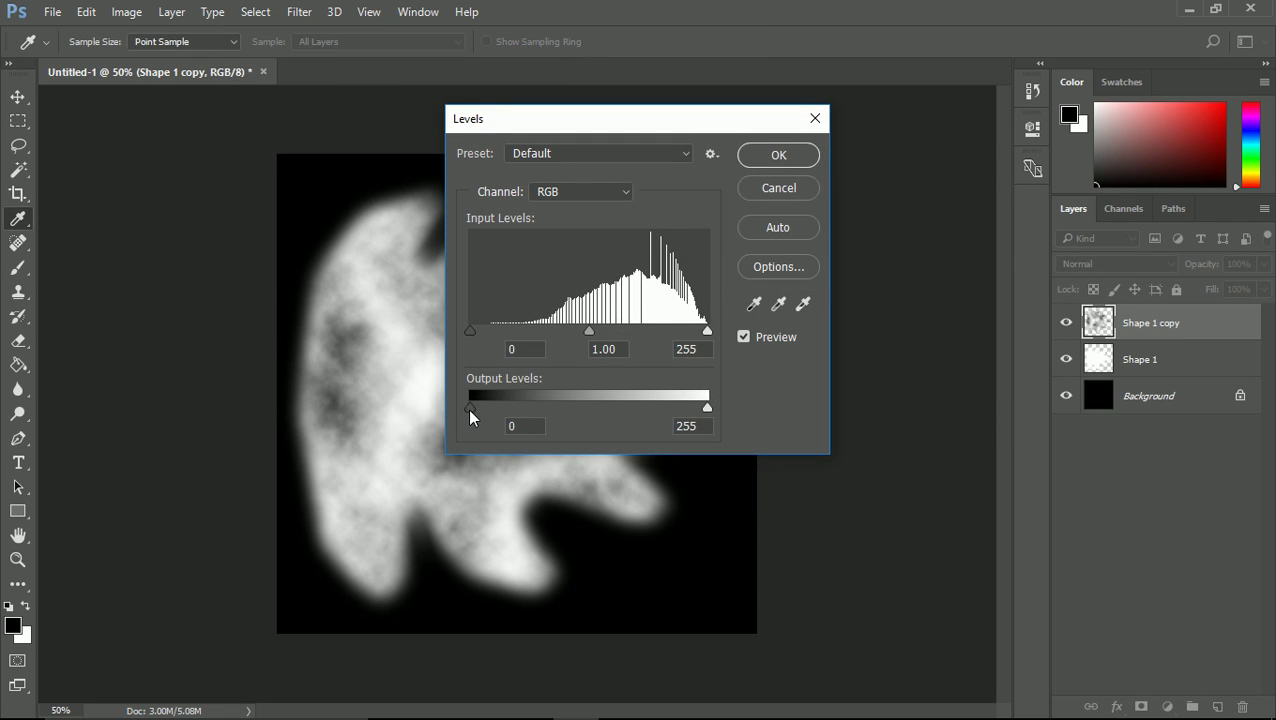
drag(469, 409, 519, 416)
click(773, 157)
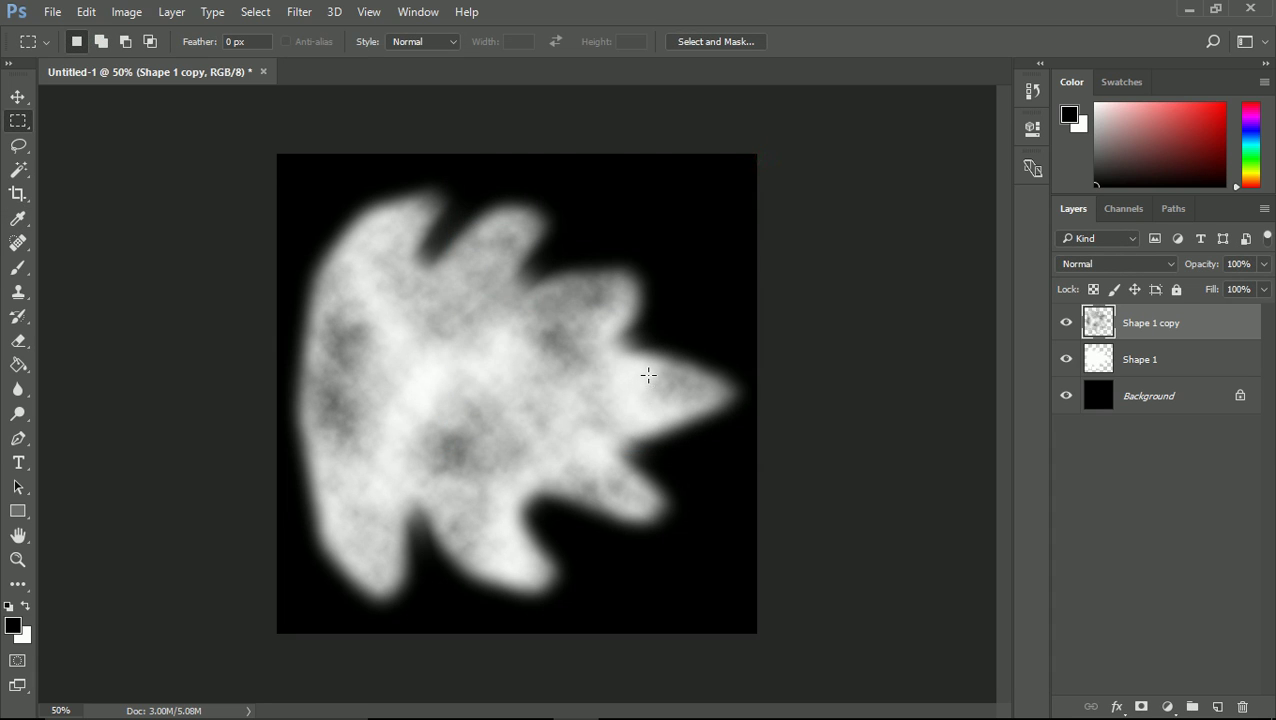
- Add a red #e7331b Color Overlay in Color Burn at 100% to Shape 1 copy
right_click(1137, 325)
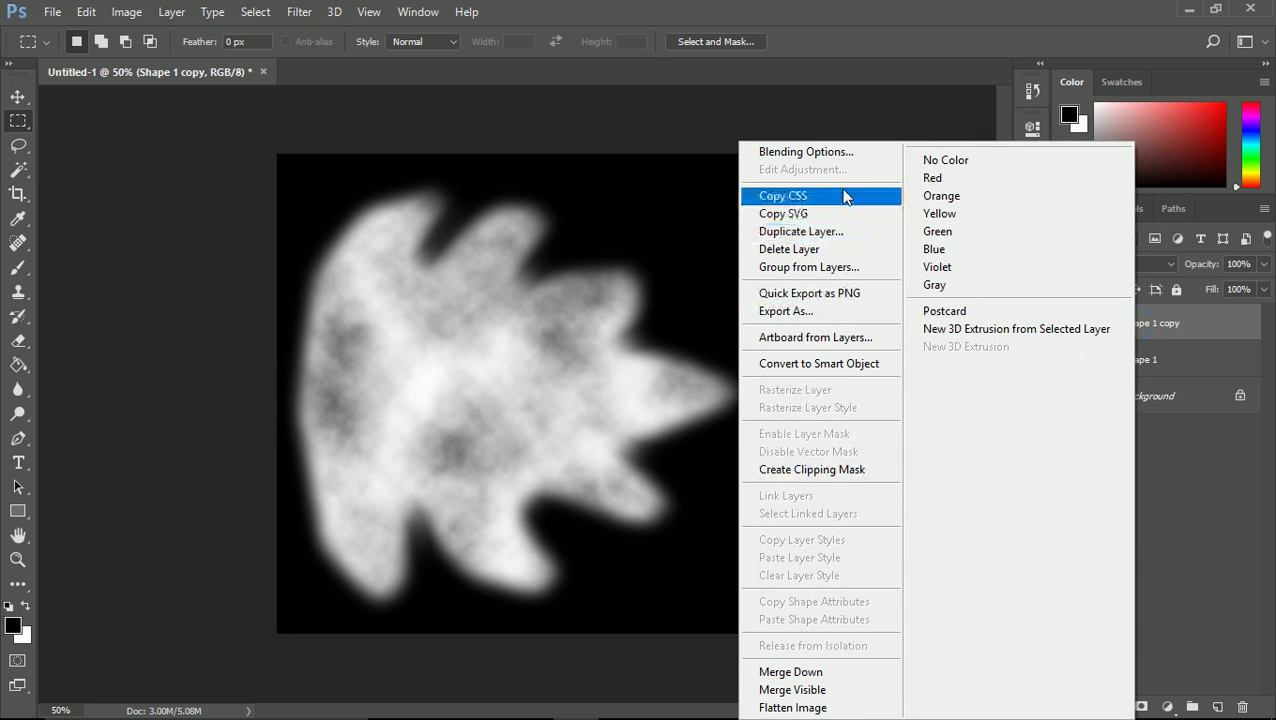
click(828, 158)
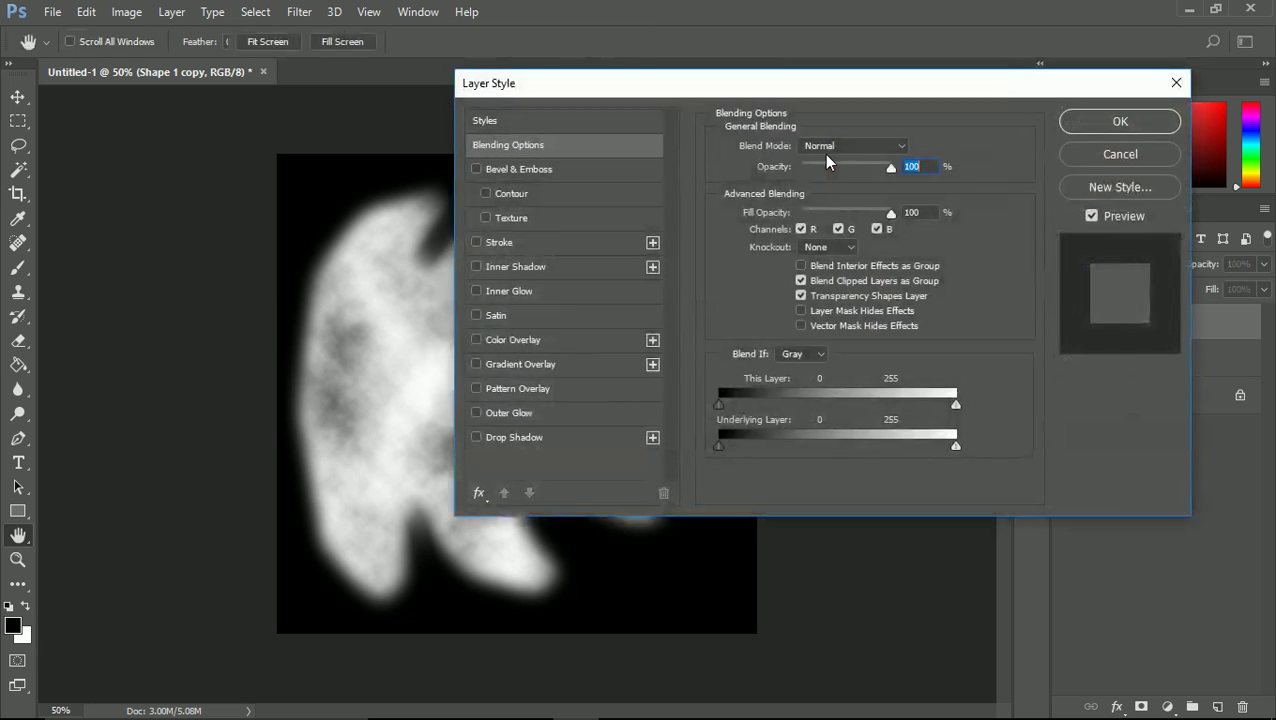
click(477, 340)
click(505, 340)
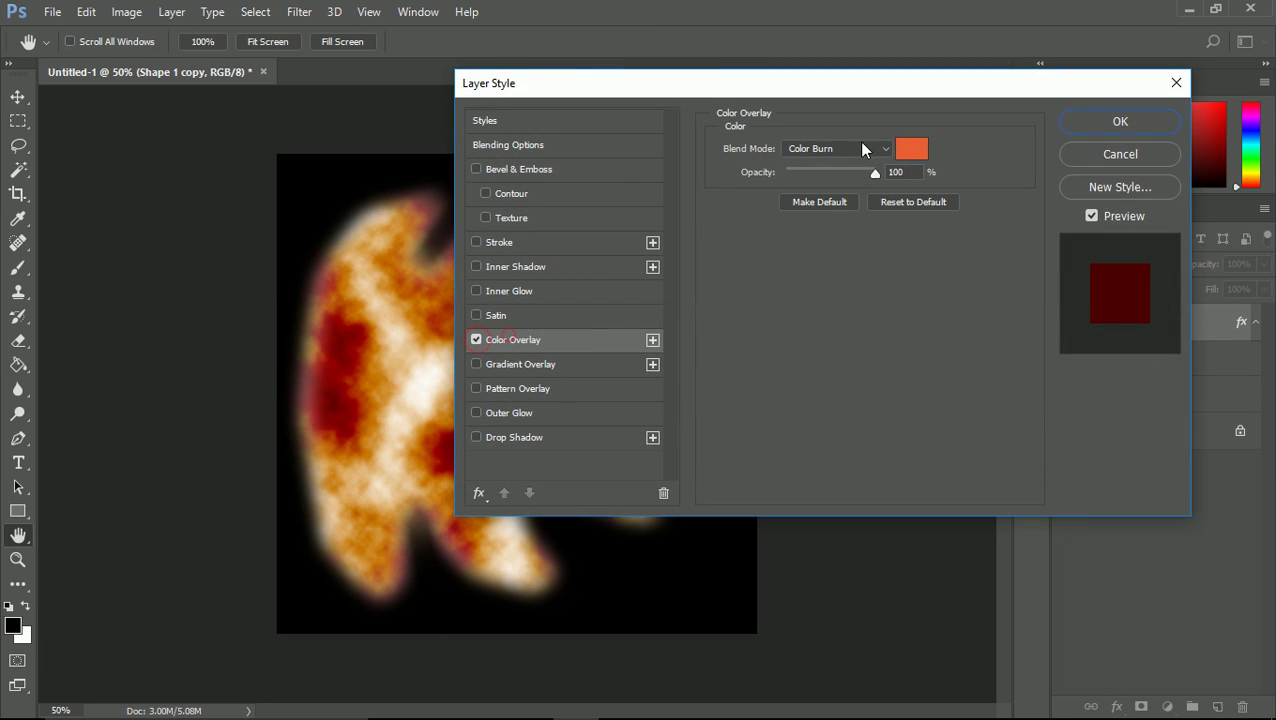
click(910, 150)
drag(604, 219, 587, 182)
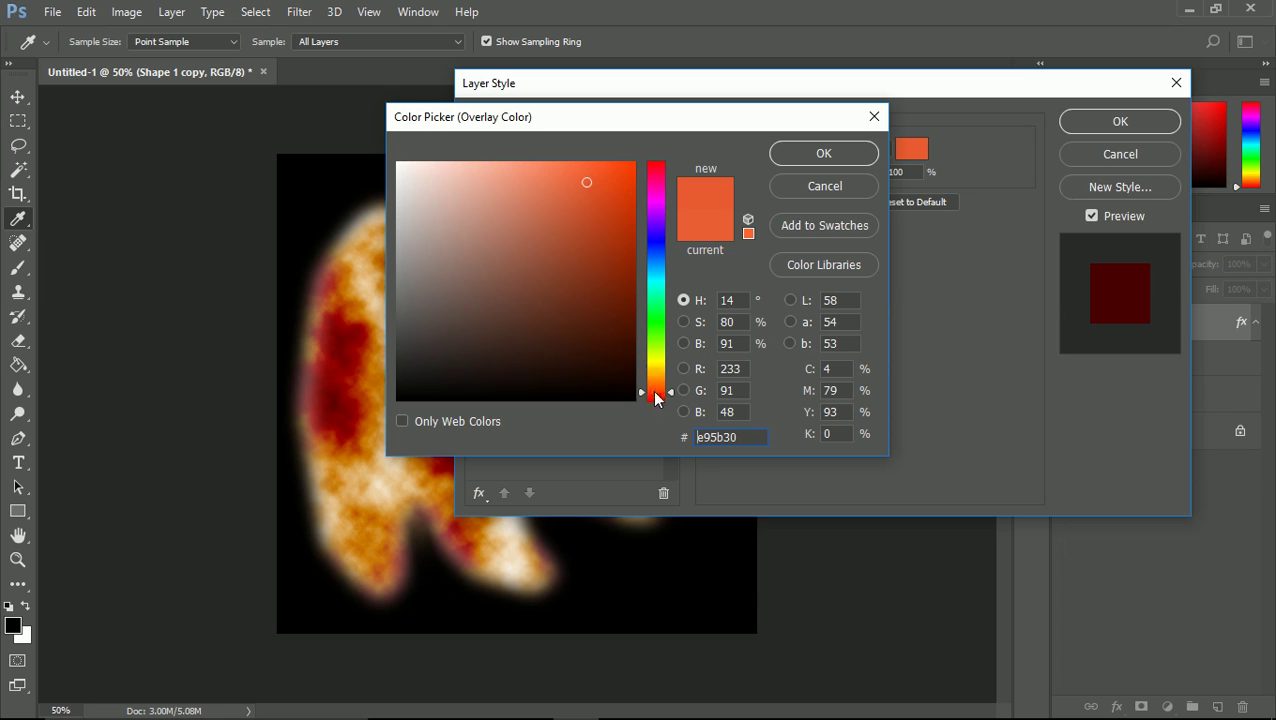
drag(655, 392, 658, 397)
drag(588, 192, 607, 184)
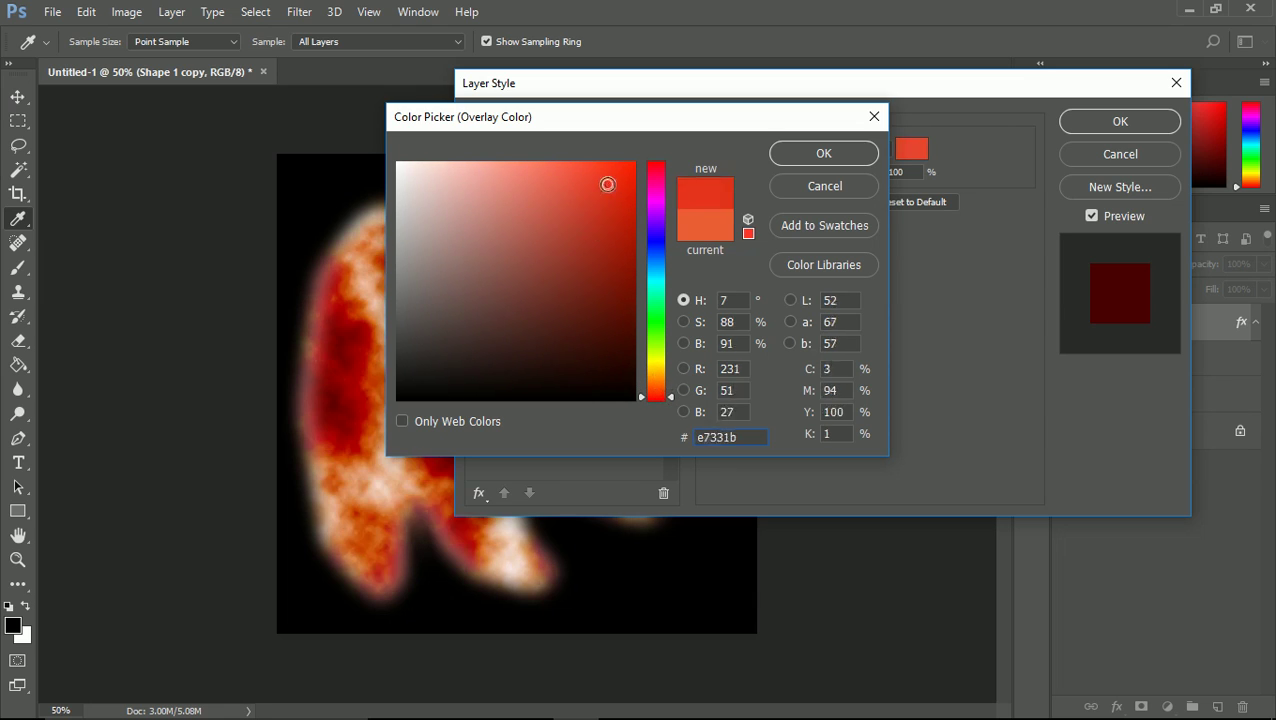
click(822, 153)
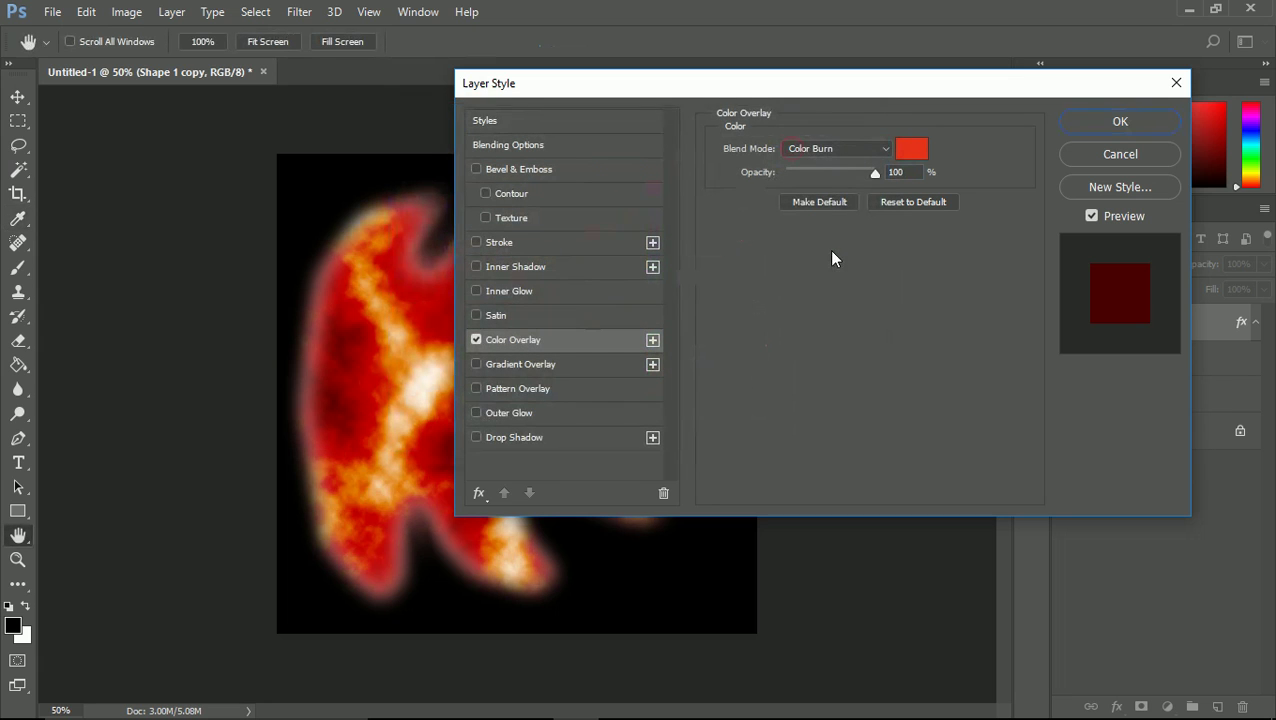
- Preview the red Color Overlay's blend modes from Normal onward, ending on Vivid Light
click(880, 148)
click(827, 164)
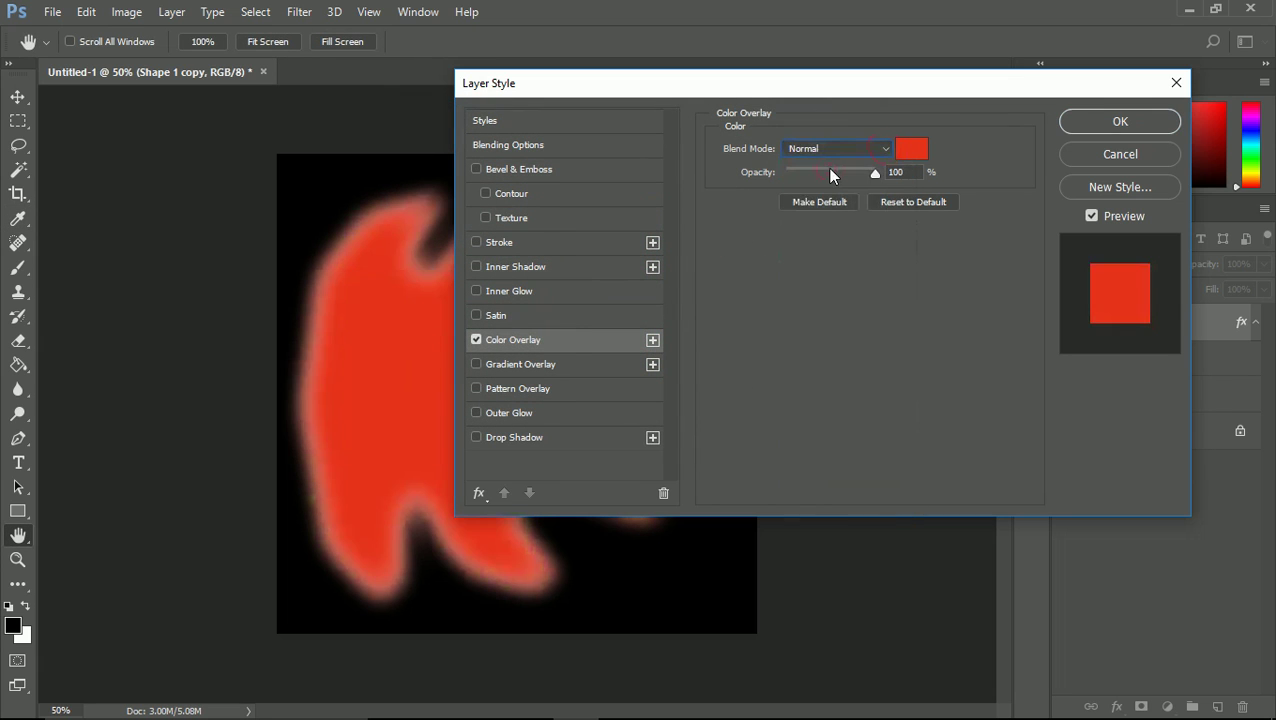
key(Down)
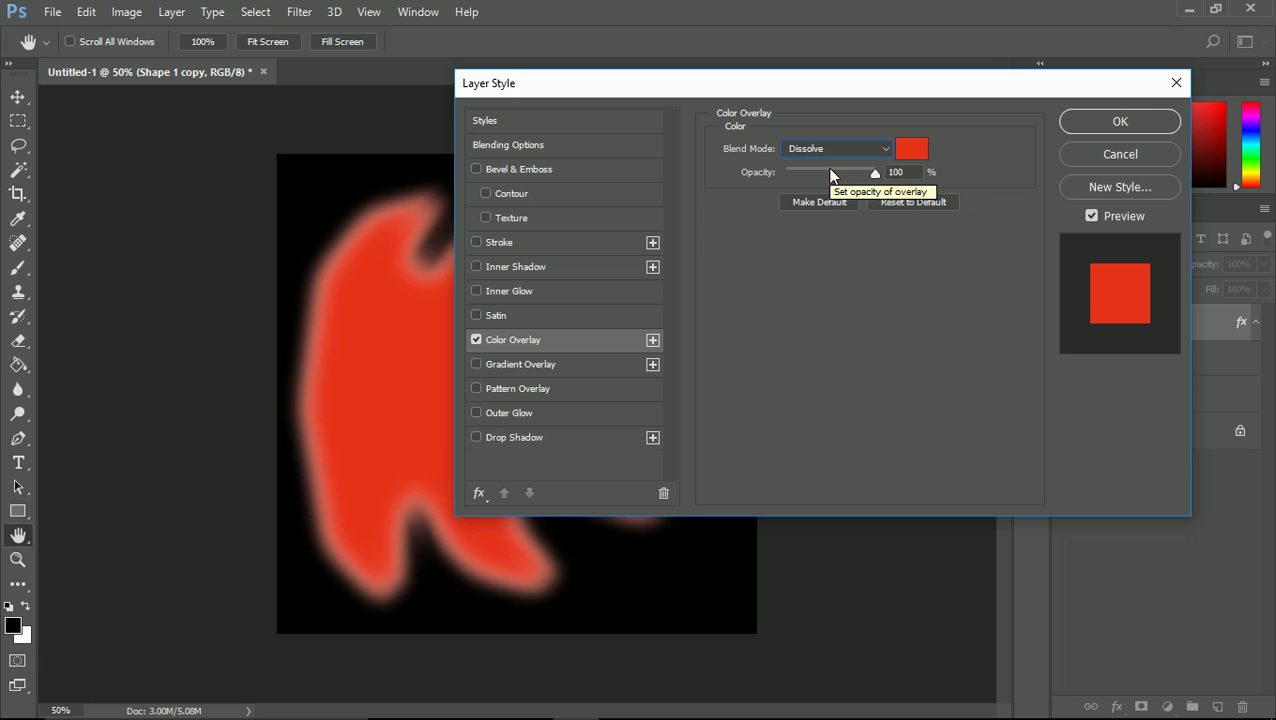
key(Down)
key(Down)
key(Down)
key(Down)
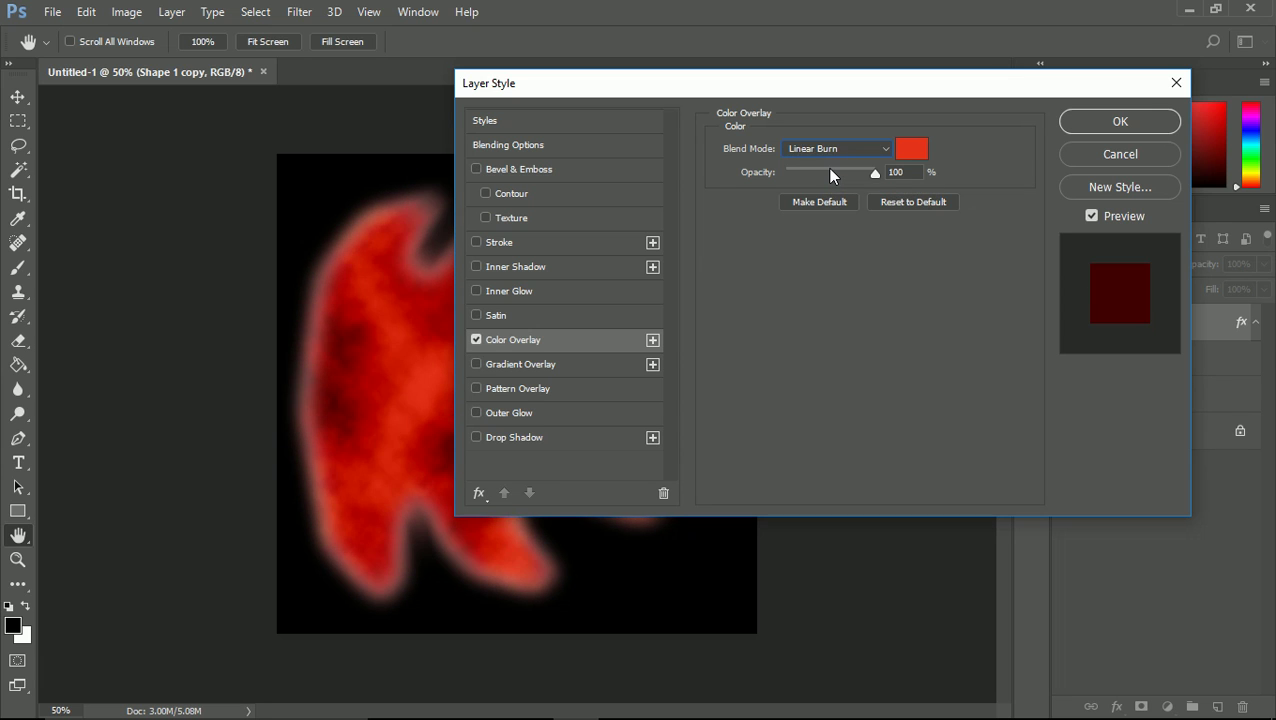
key(Up)
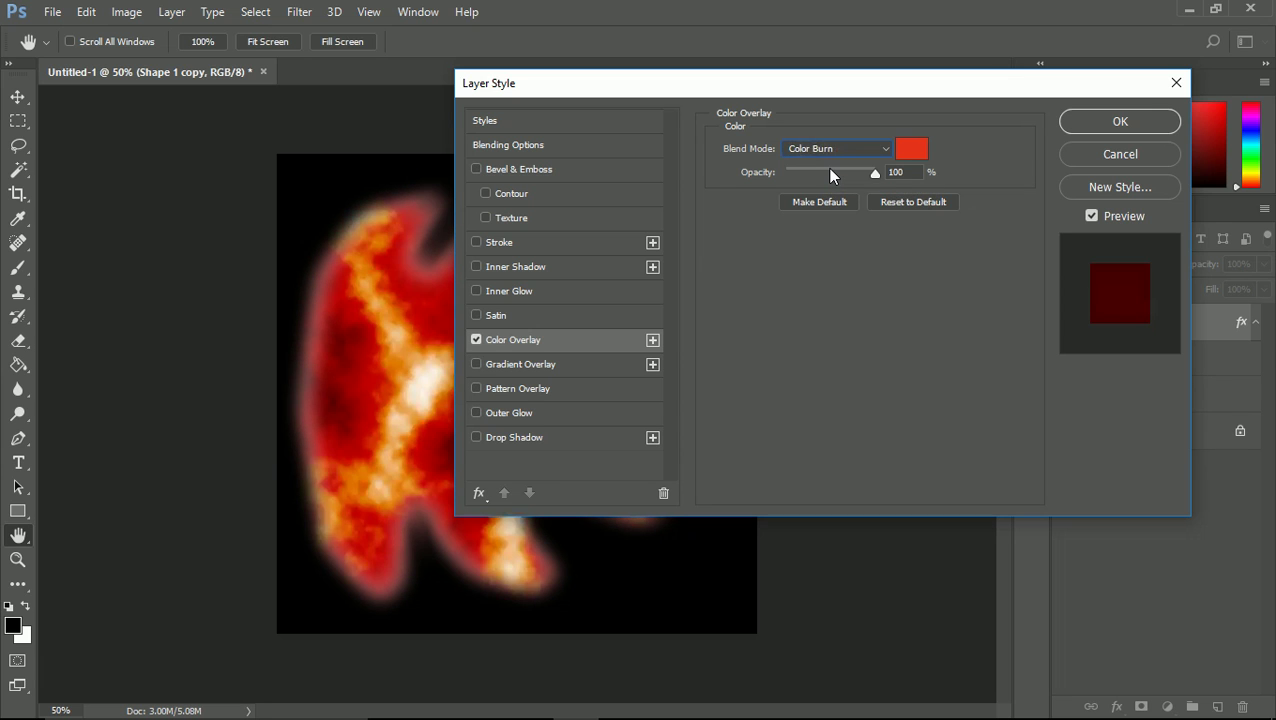
key(Down)
key(Down)
key(Down)
key(Down)
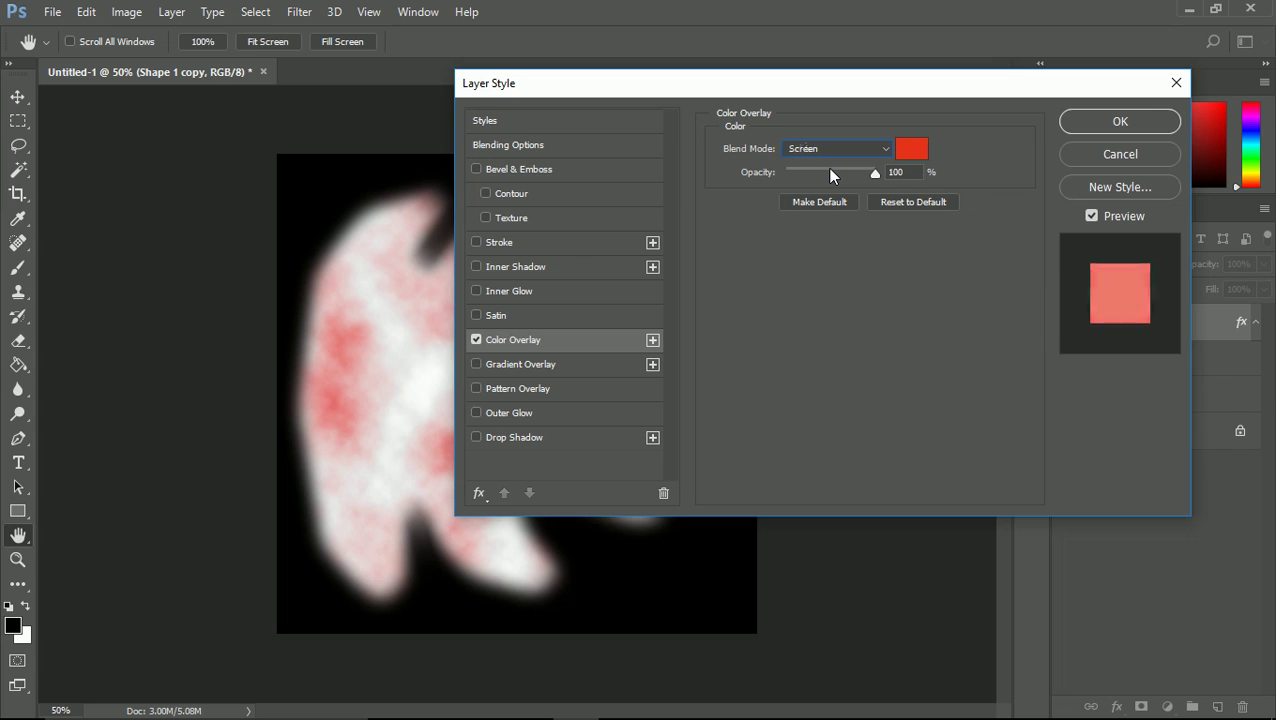
key(Up)
key(Down)
key(Down)
key(Down)
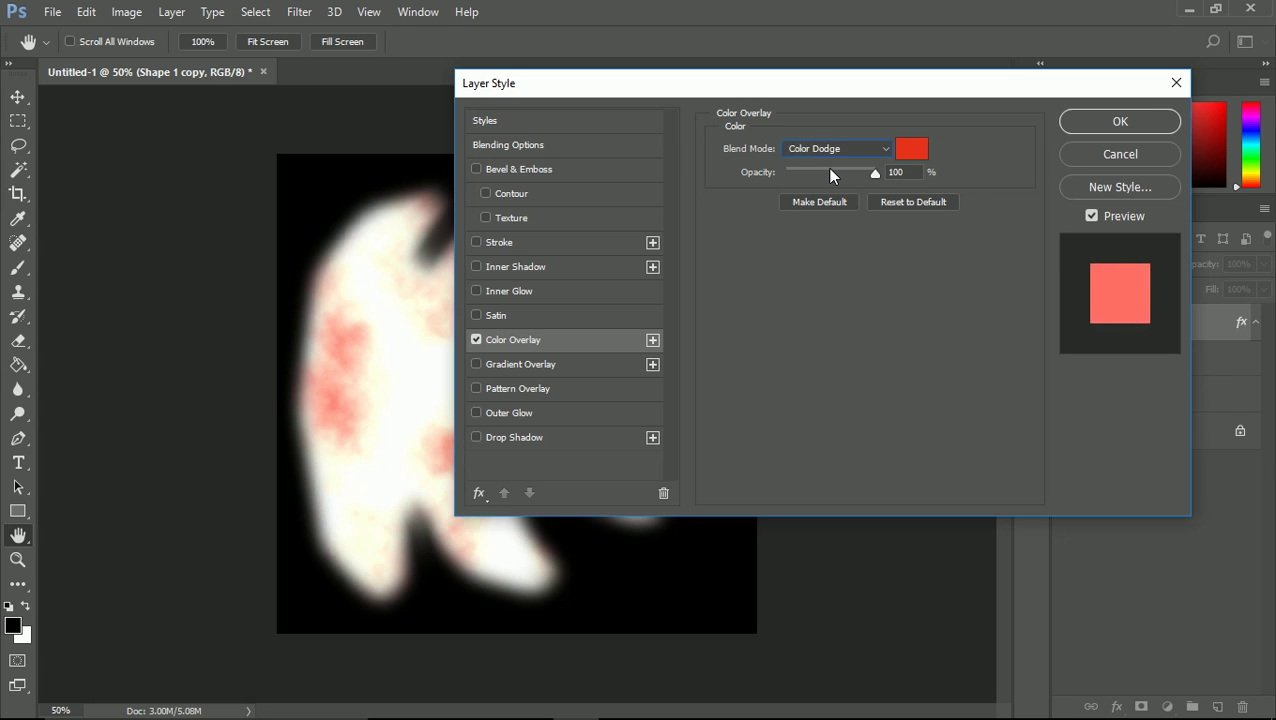
key(Down)
key(Down)
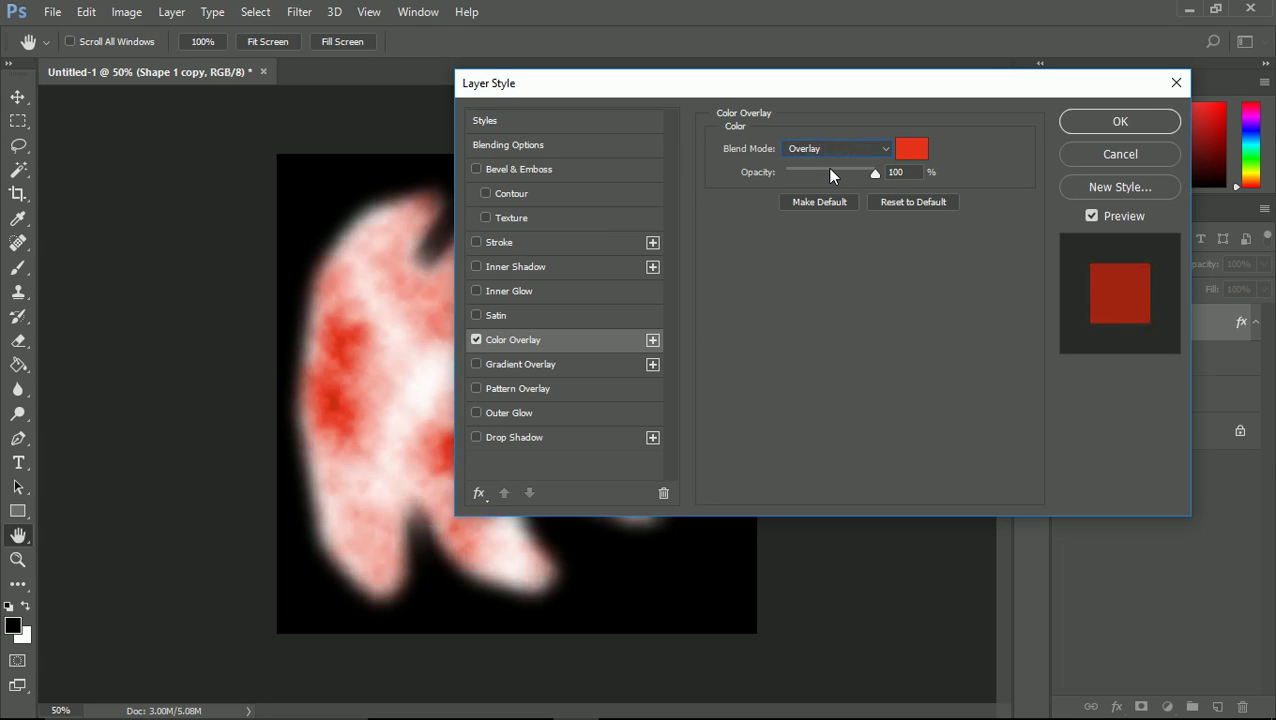
key(Down)
key(Down)
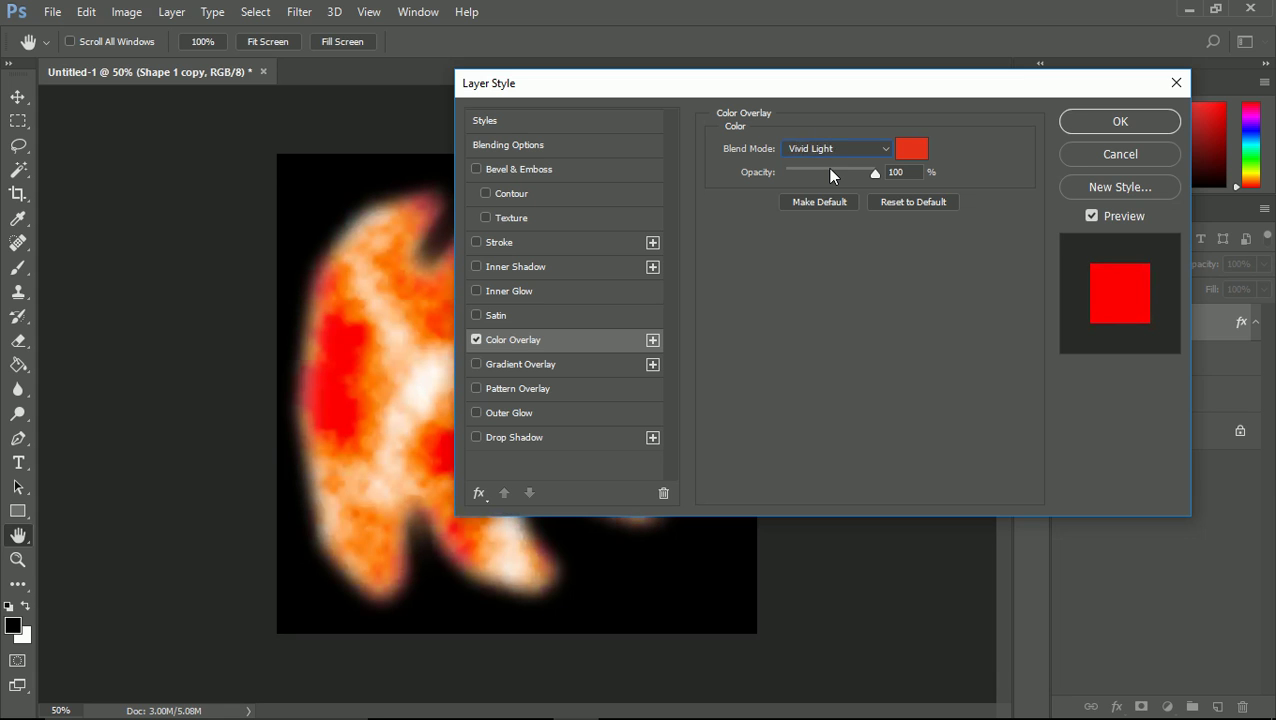
key(Down)
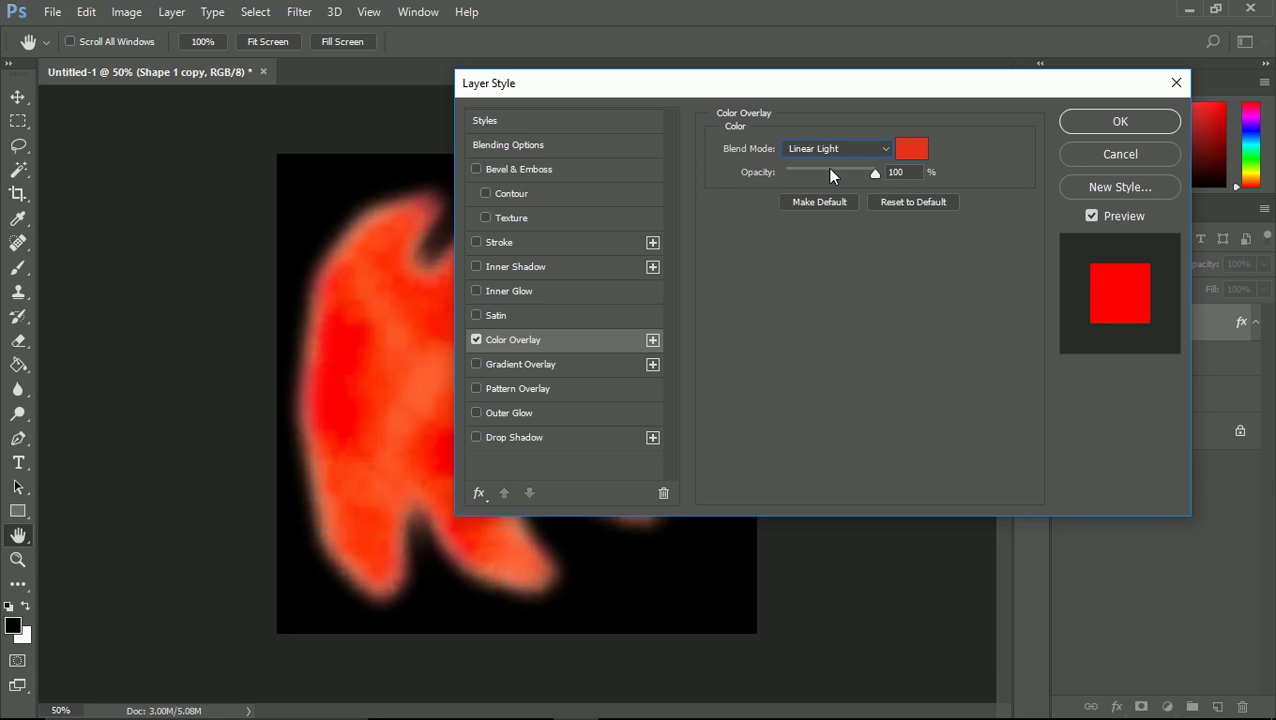
key(Up)
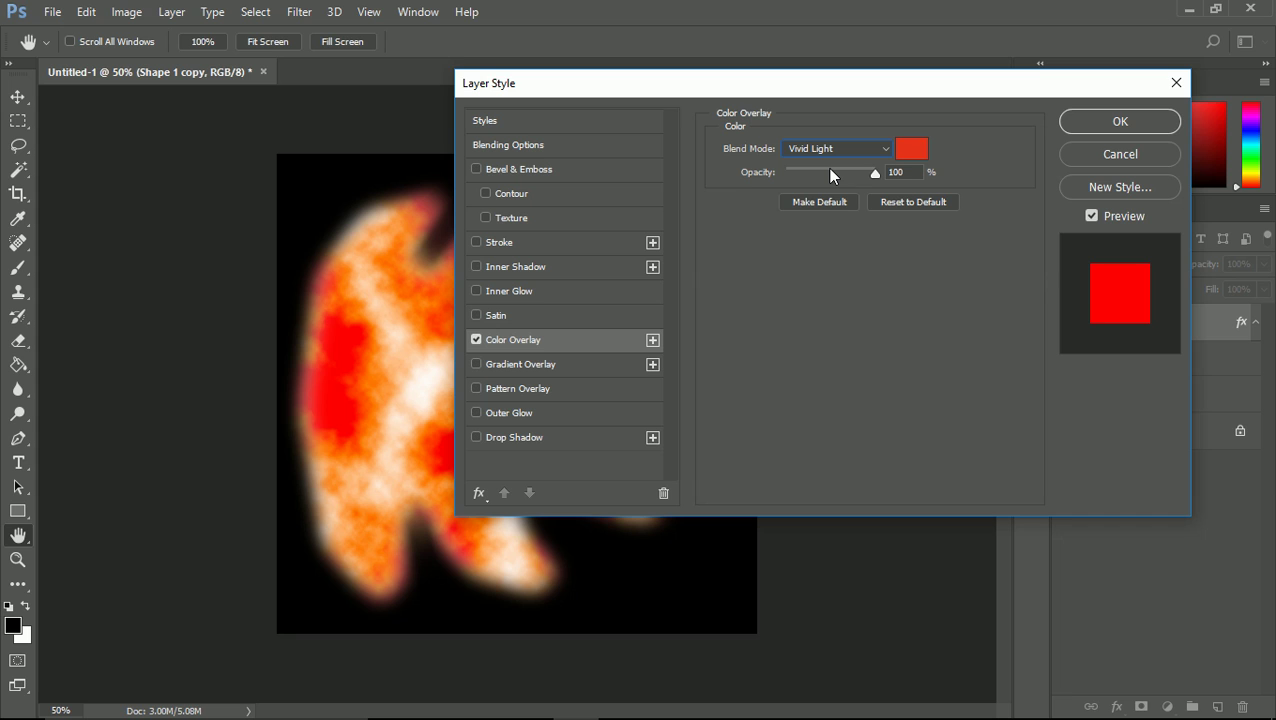
key(Down)
key(Down)
key(Down)
key(Down)
key(Up)
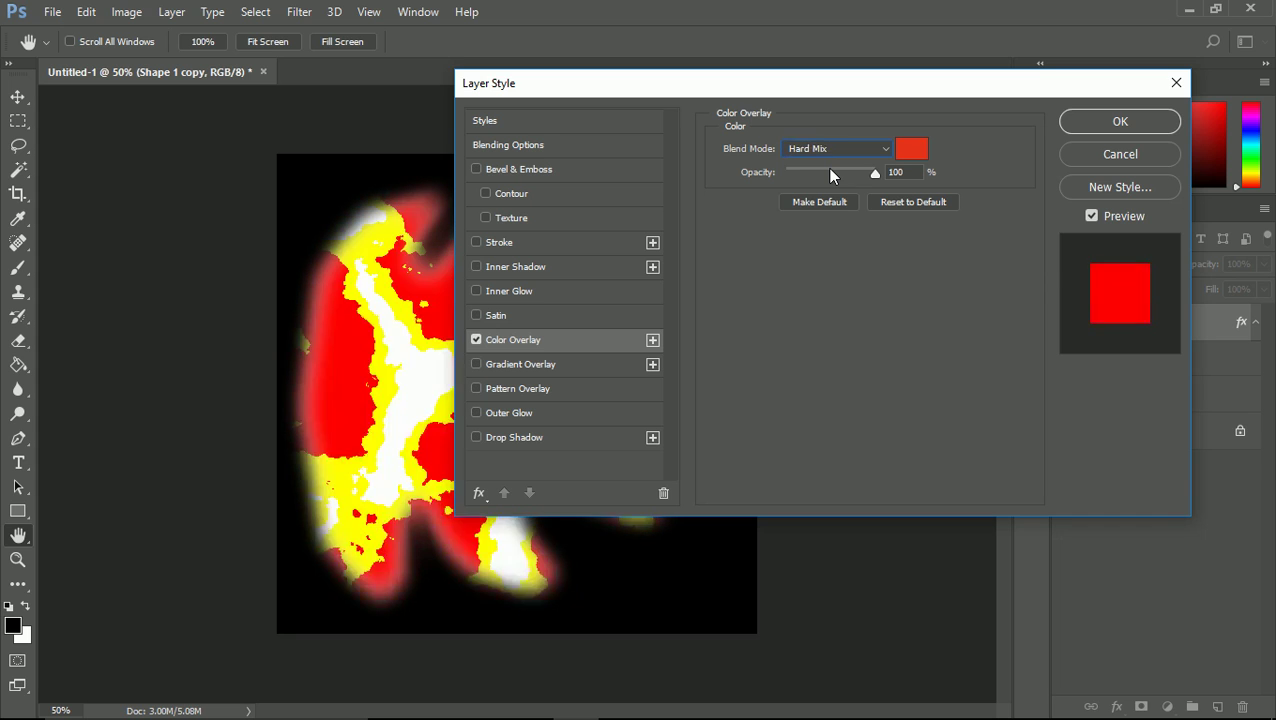
key(Up)
key(Up)
key(Up)
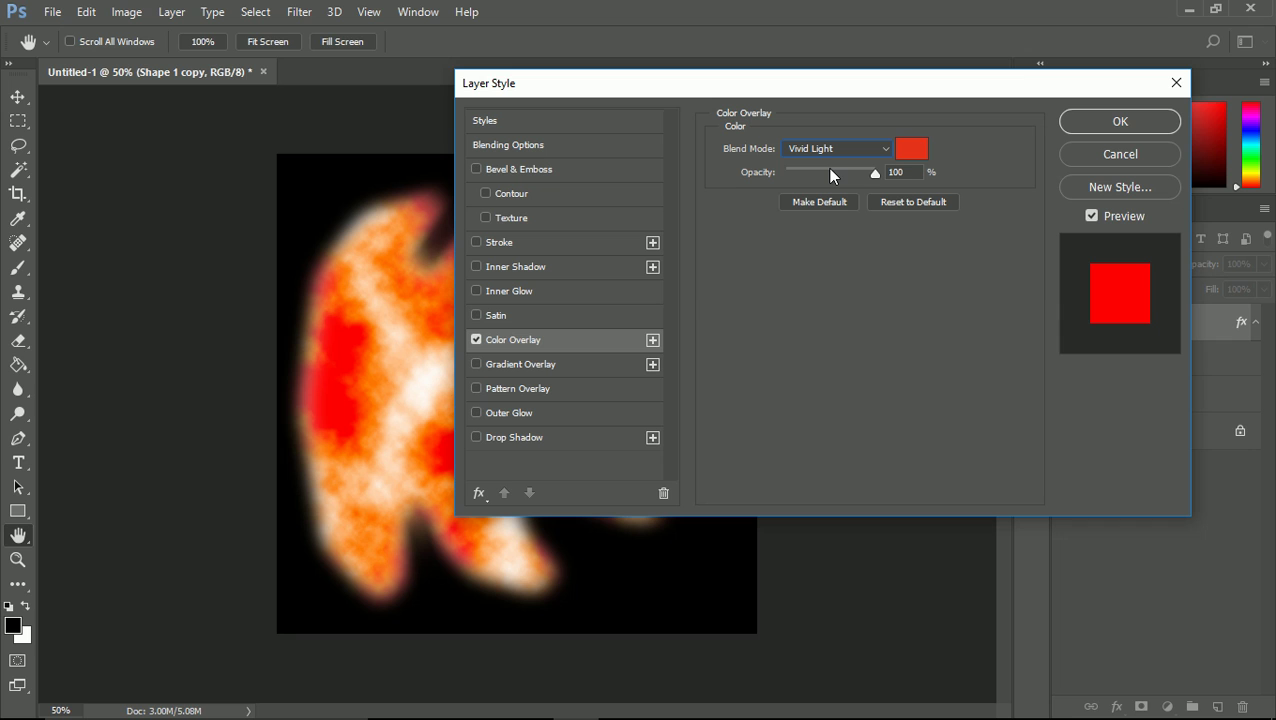
- Set the Color Overlay to 68% opacity and orange #eb914e, then apply the layer style
drag(832, 88, 953, 79)
drag(997, 161, 966, 154)
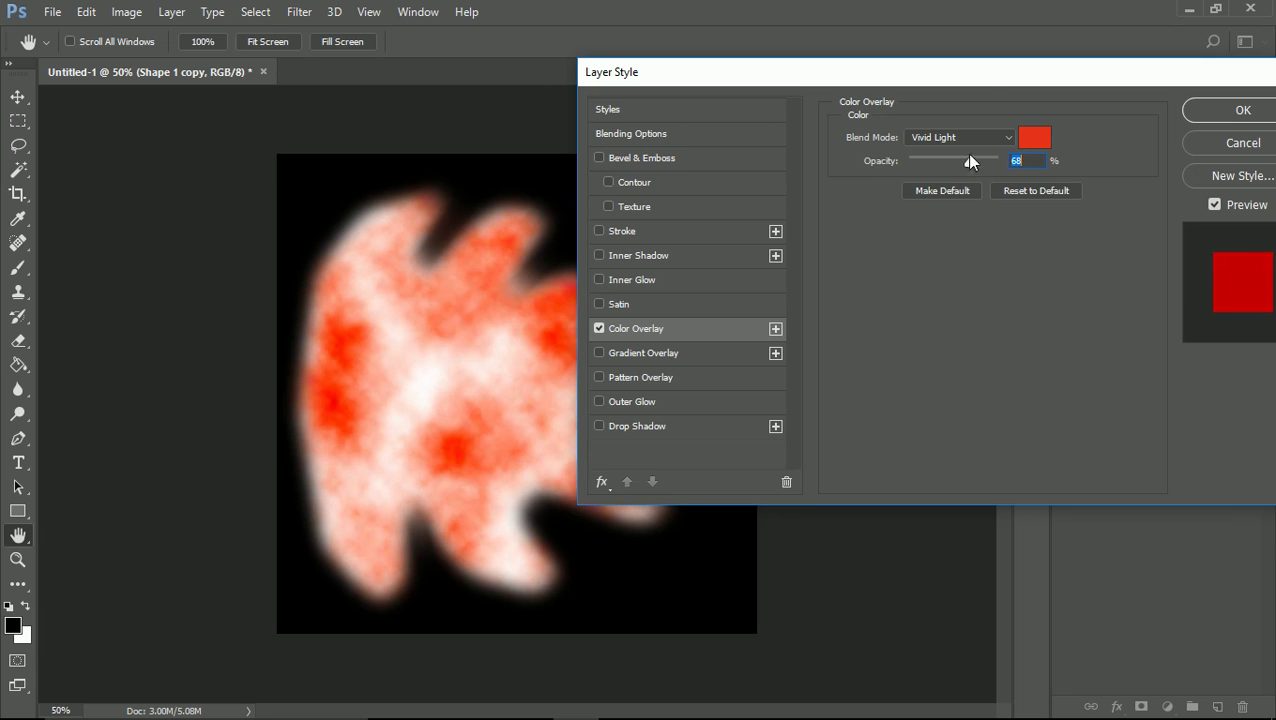
drag(983, 80, 812, 77)
click(872, 136)
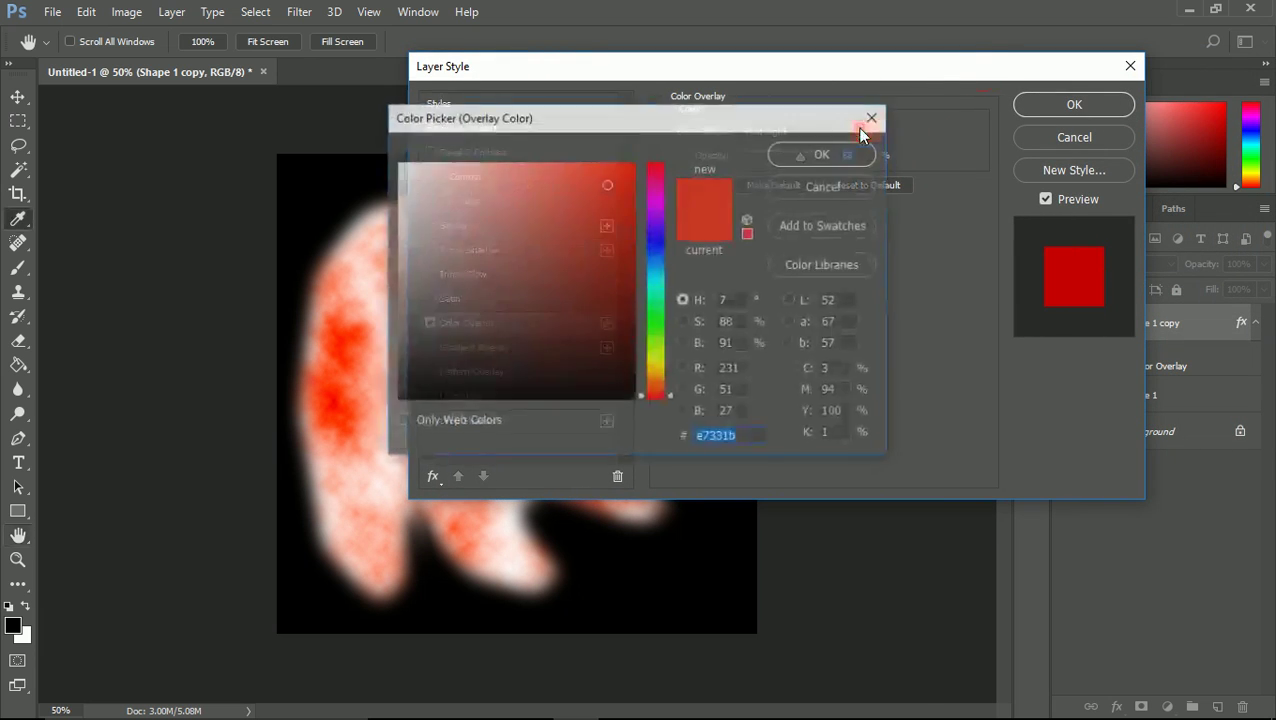
click(557, 178)
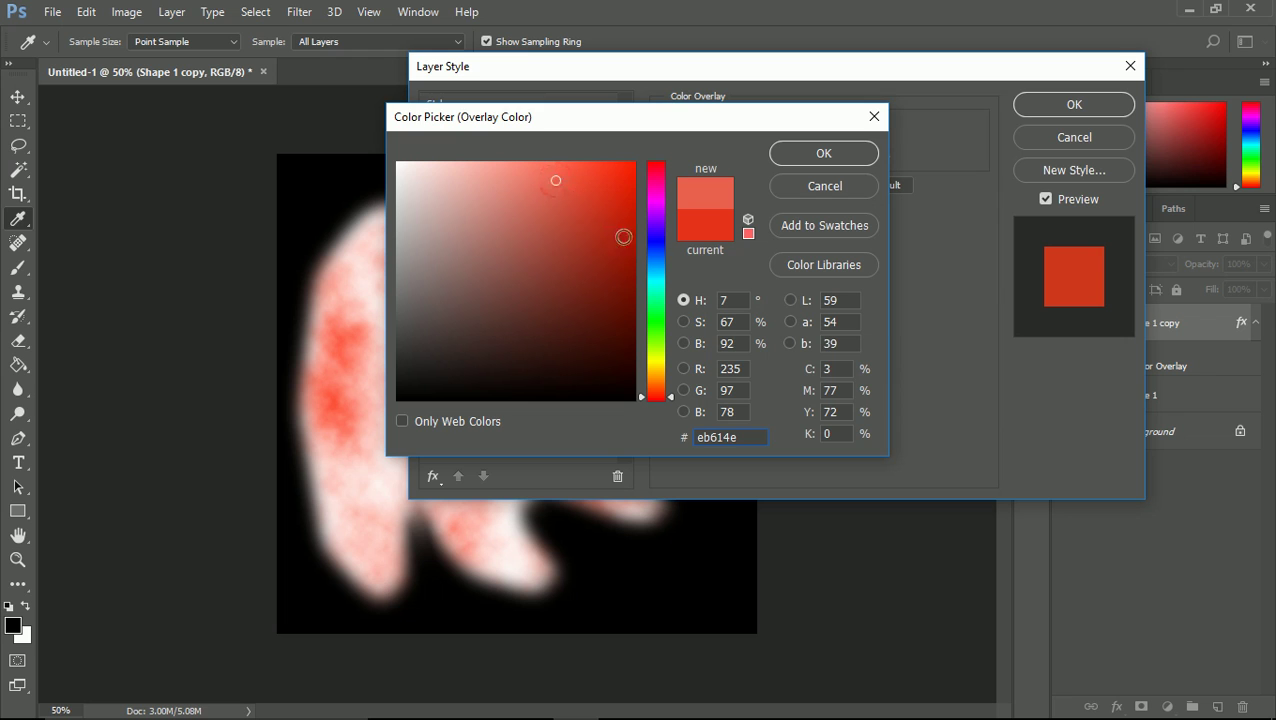
drag(652, 393, 660, 388)
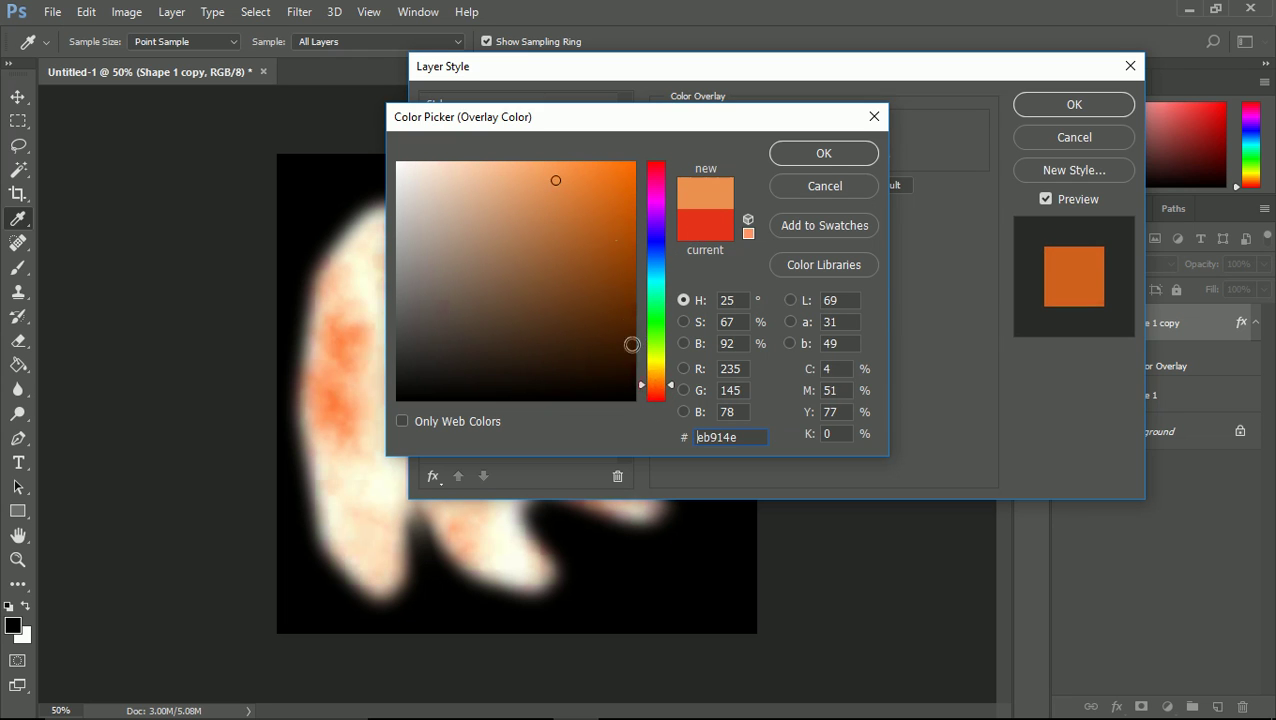
click(824, 153)
click(1074, 105)
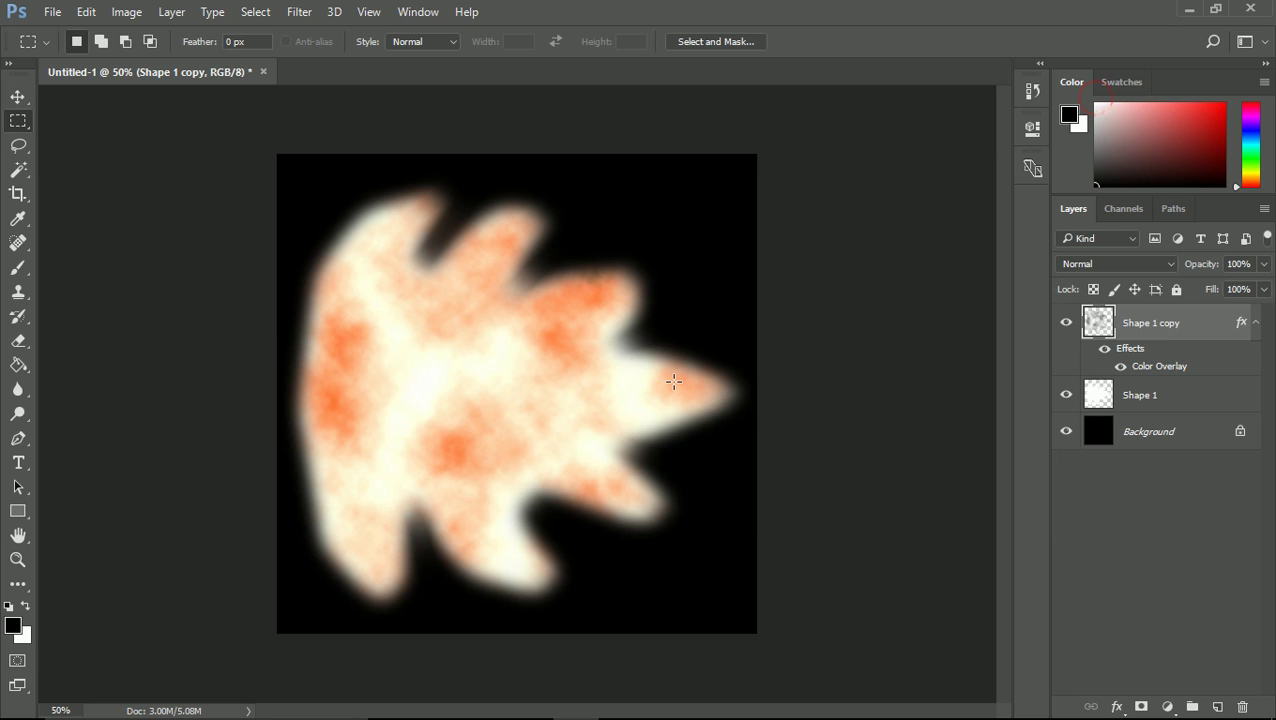
- Open Image > Adjustments > Brightness/Contrast
click(126, 11)
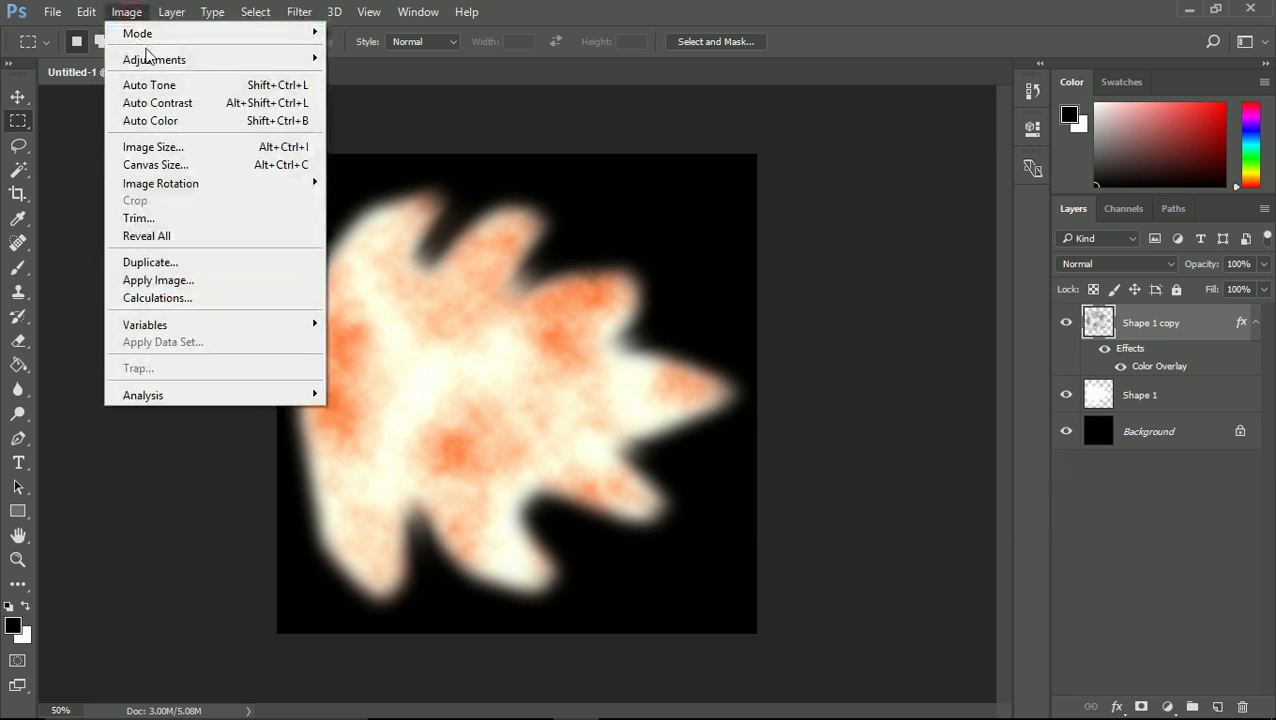
mouse_move(150, 59)
click(395, 59)
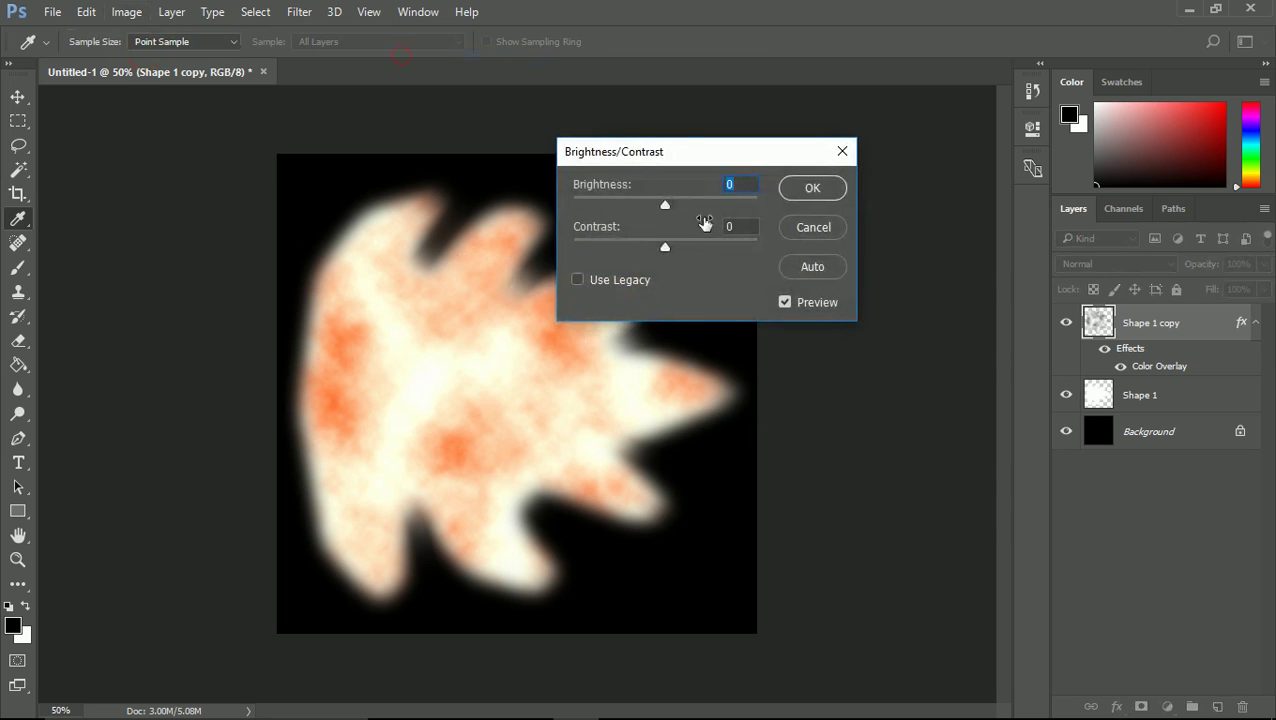
- Apply Brightness -15 and Contrast 24 to Shape 1 copy
drag(660, 210, 689, 277)
key(m)
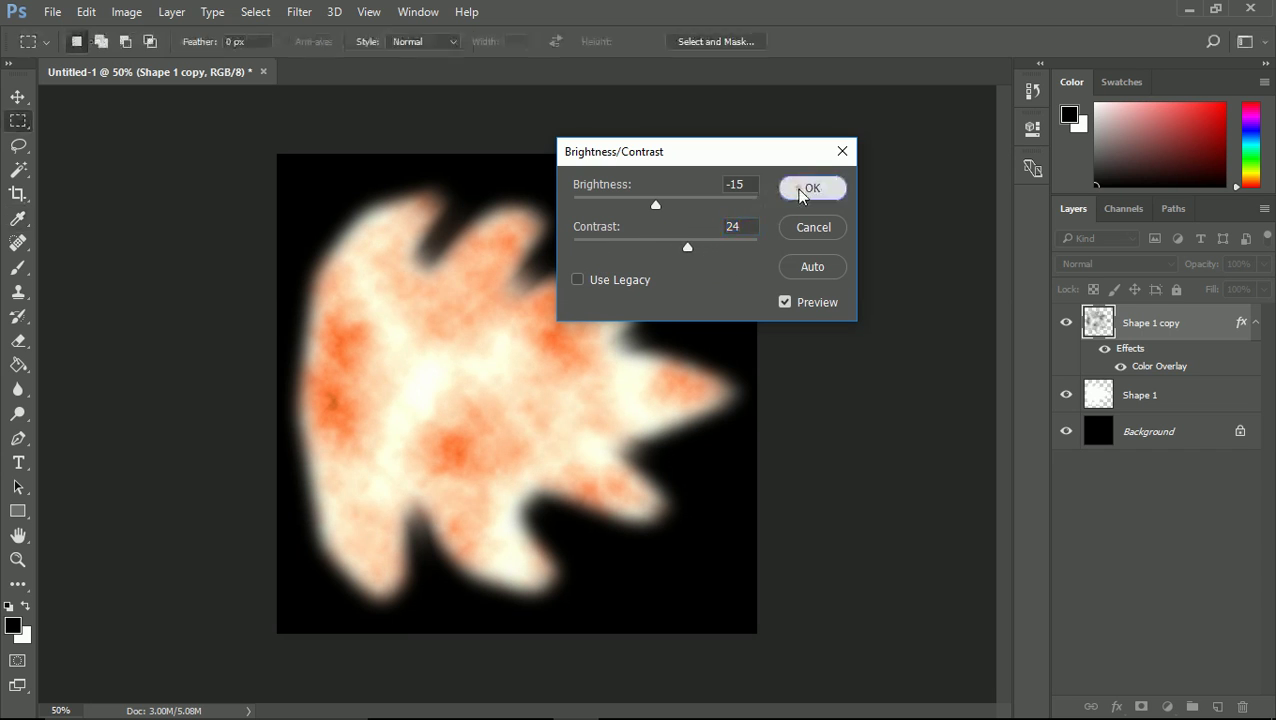
click(797, 187)
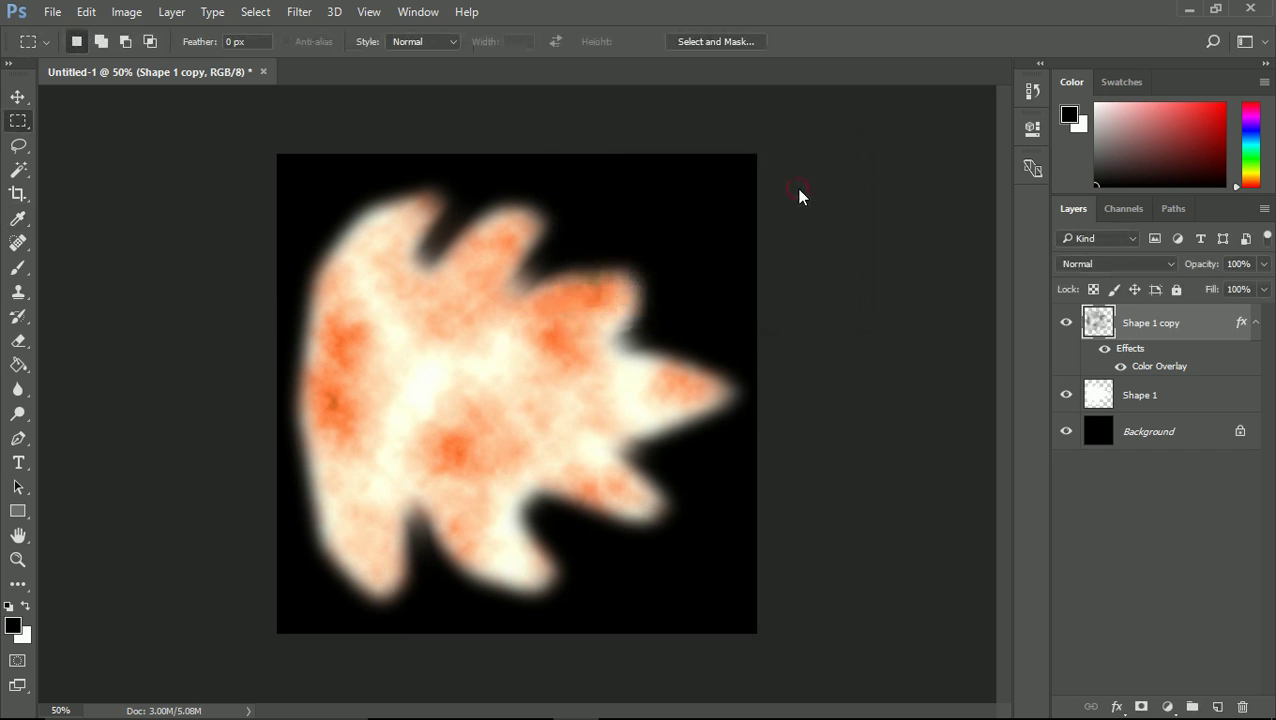
- Toggle Shape 1's visibility to compare the result, then select Shape 1
click(1067, 398)
click(1067, 398)
click(1068, 400)
click(1068, 400)
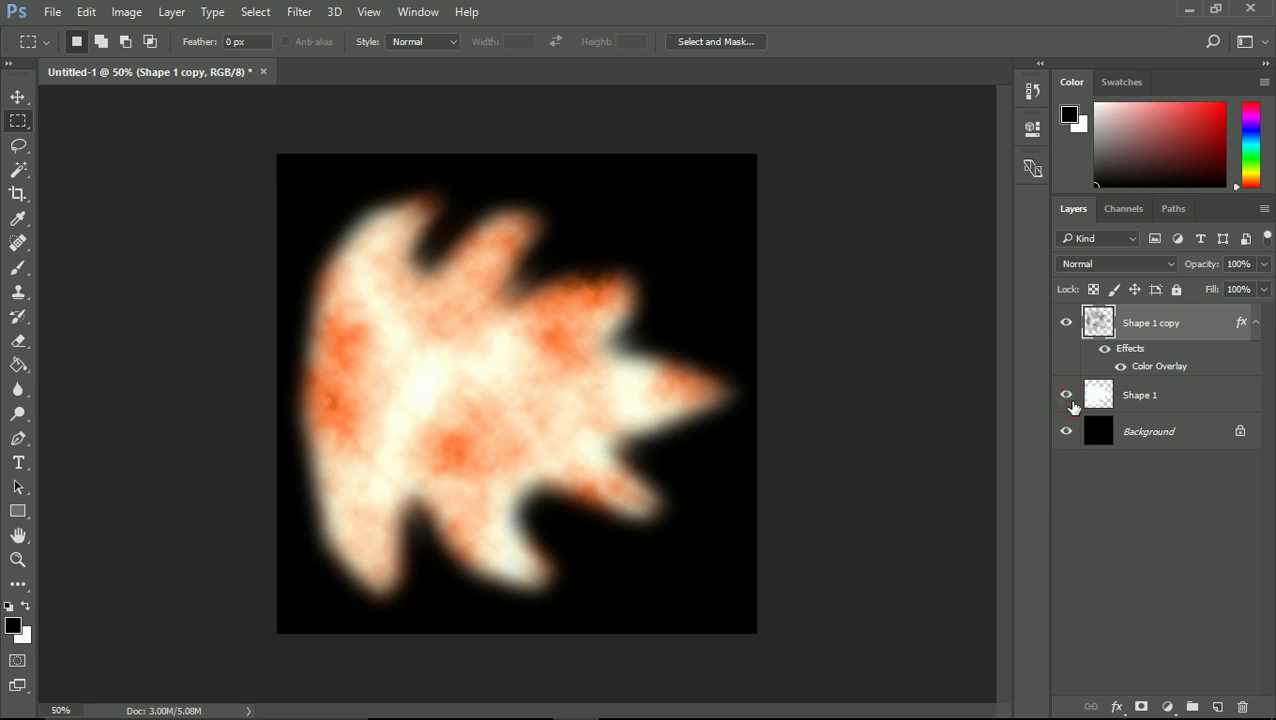
click(1067, 398)
click(1128, 400)
- Duplicate Shape 1 as Shape 1 copy 2 and move it above Shape 1 copy
right_click(1127, 397)
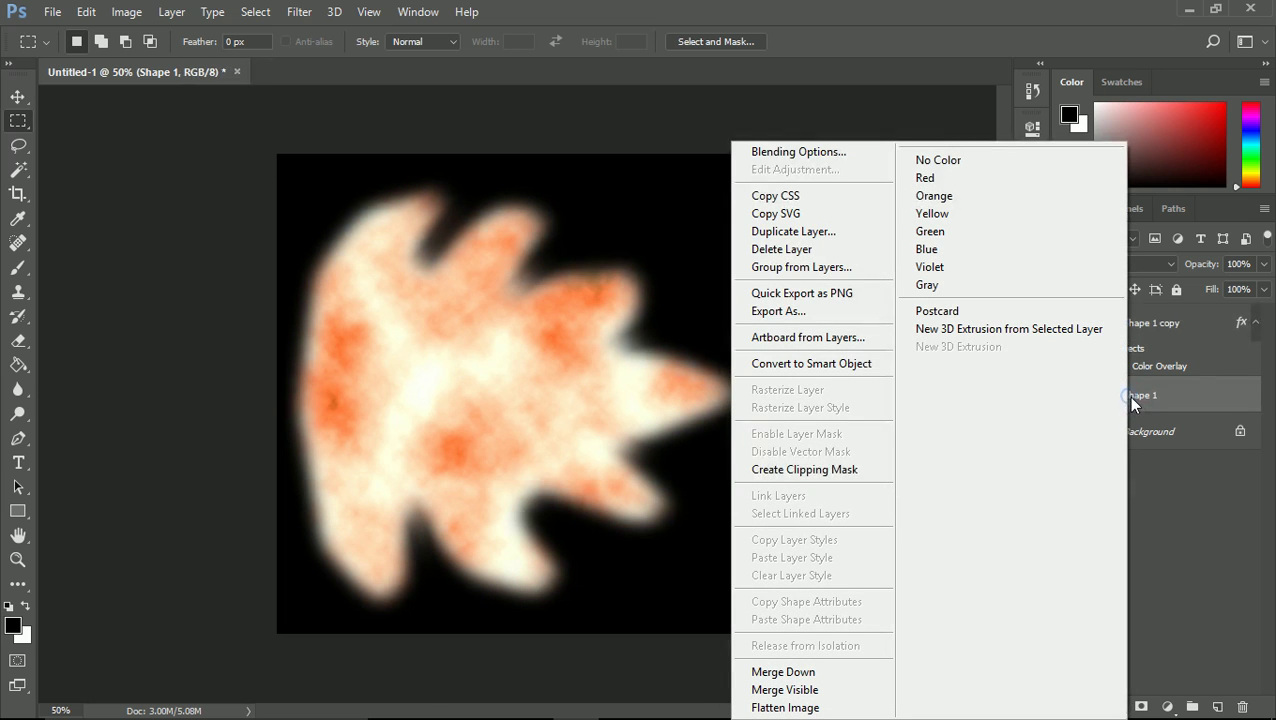
click(808, 231)
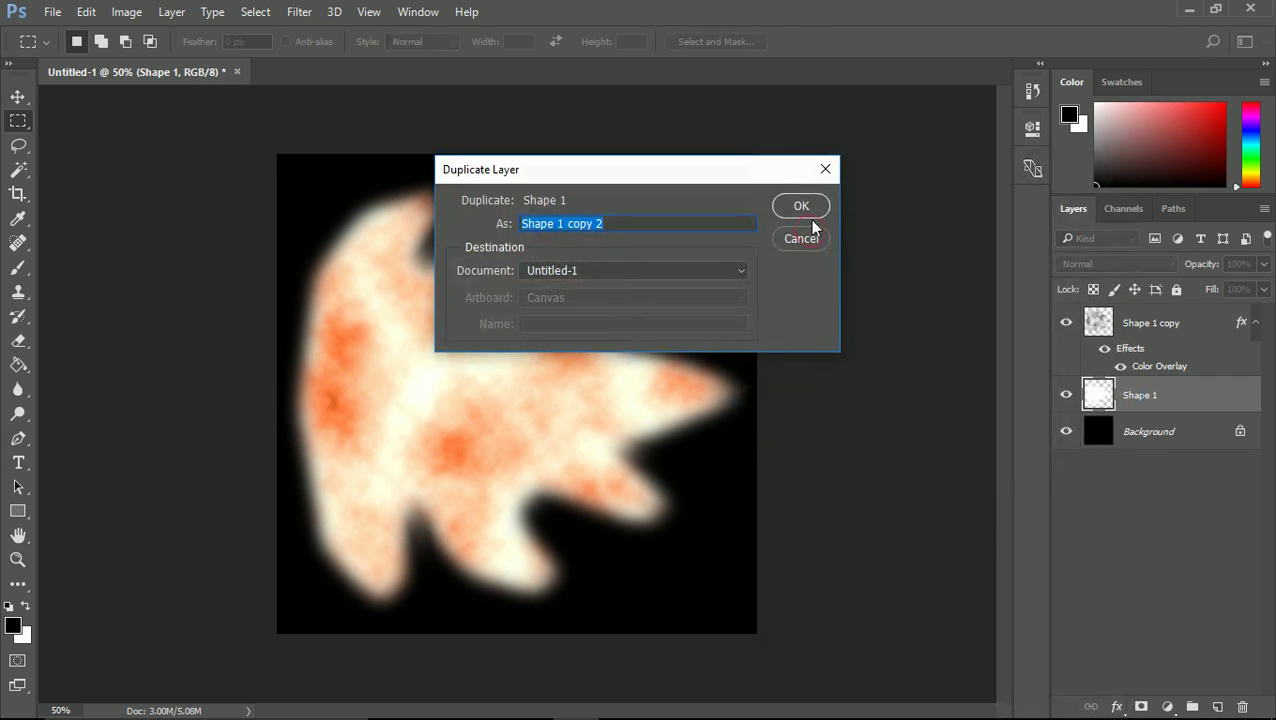
click(812, 209)
drag(1165, 399, 1158, 326)
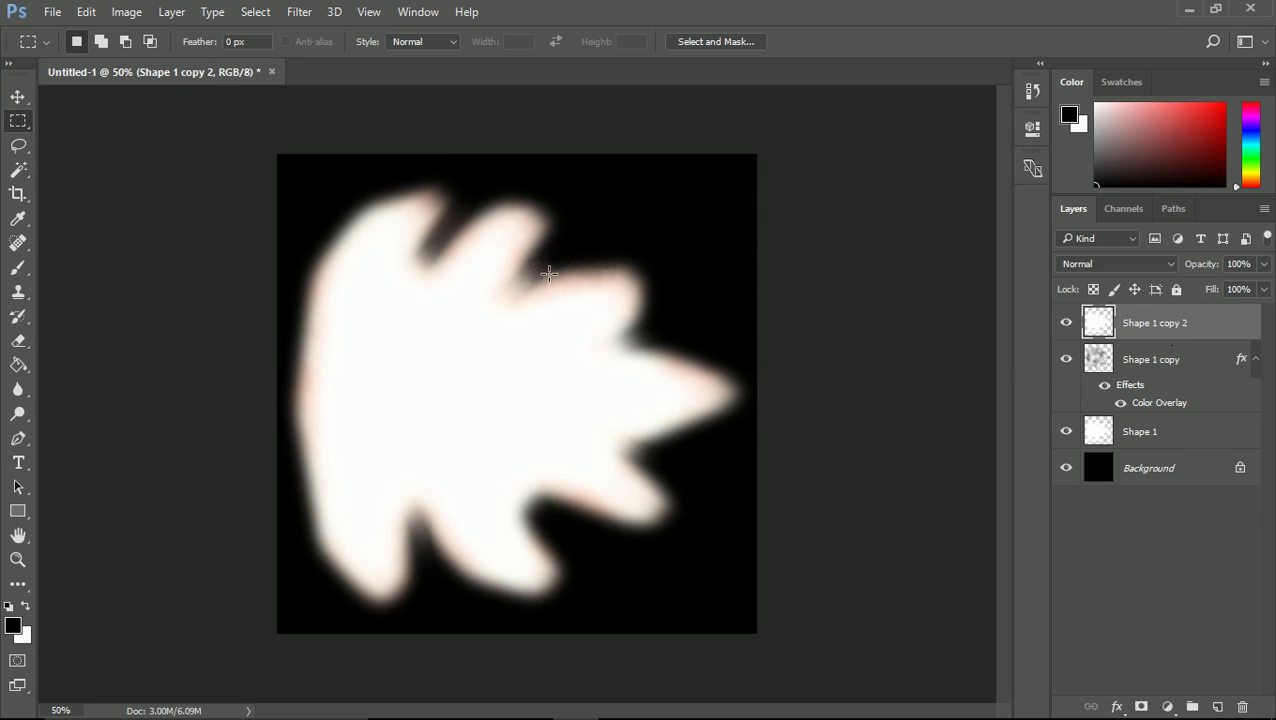
- Free-transform Shape 1 copy 2 into a squashed, left-skewed core, then select Shape 1 copy
key(ctrl+t)
drag(519, 173, 517, 257)
drag(515, 615, 517, 515)
drag(753, 387, 652, 386)
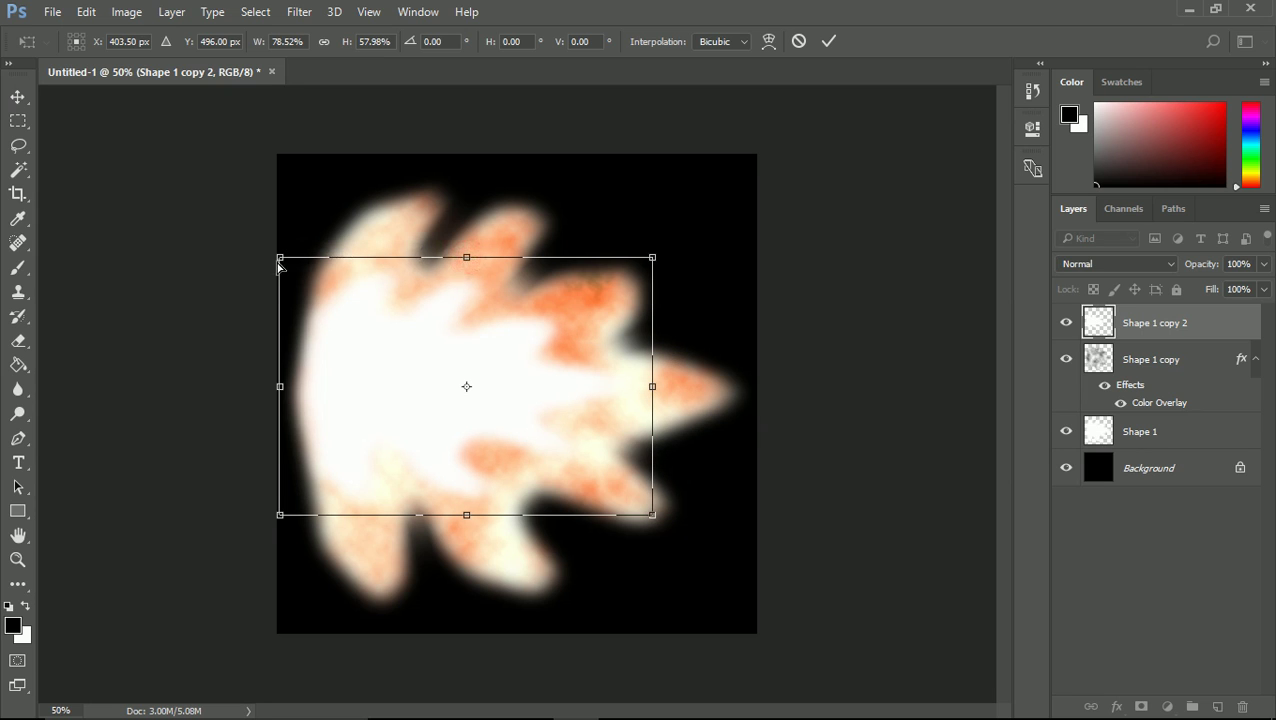
drag(280, 258, 292, 200)
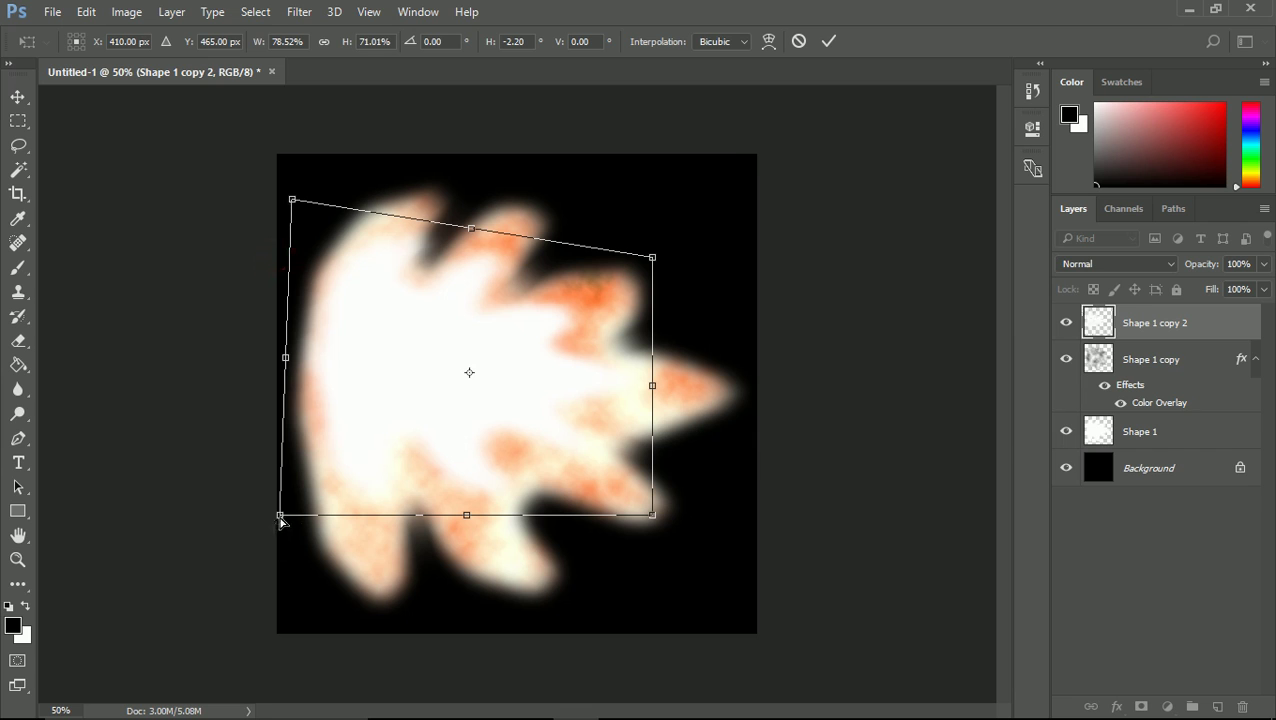
drag(280, 518, 293, 593)
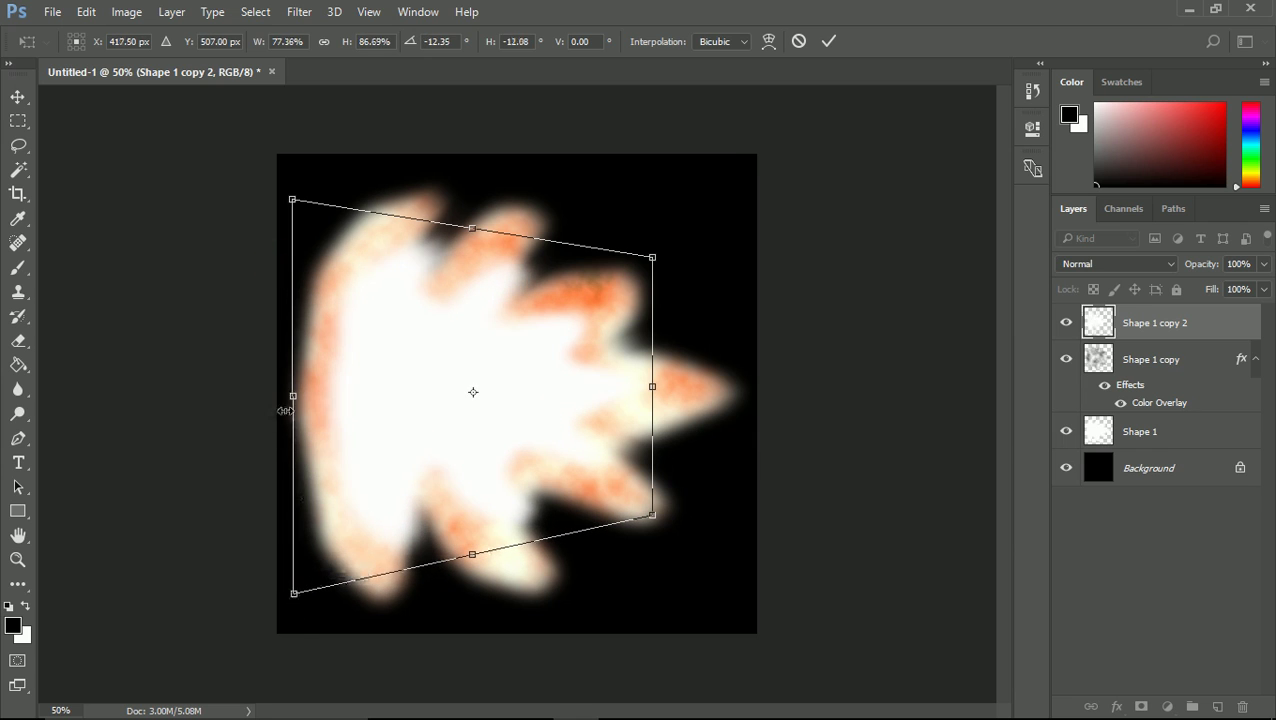
drag(290, 396, 277, 395)
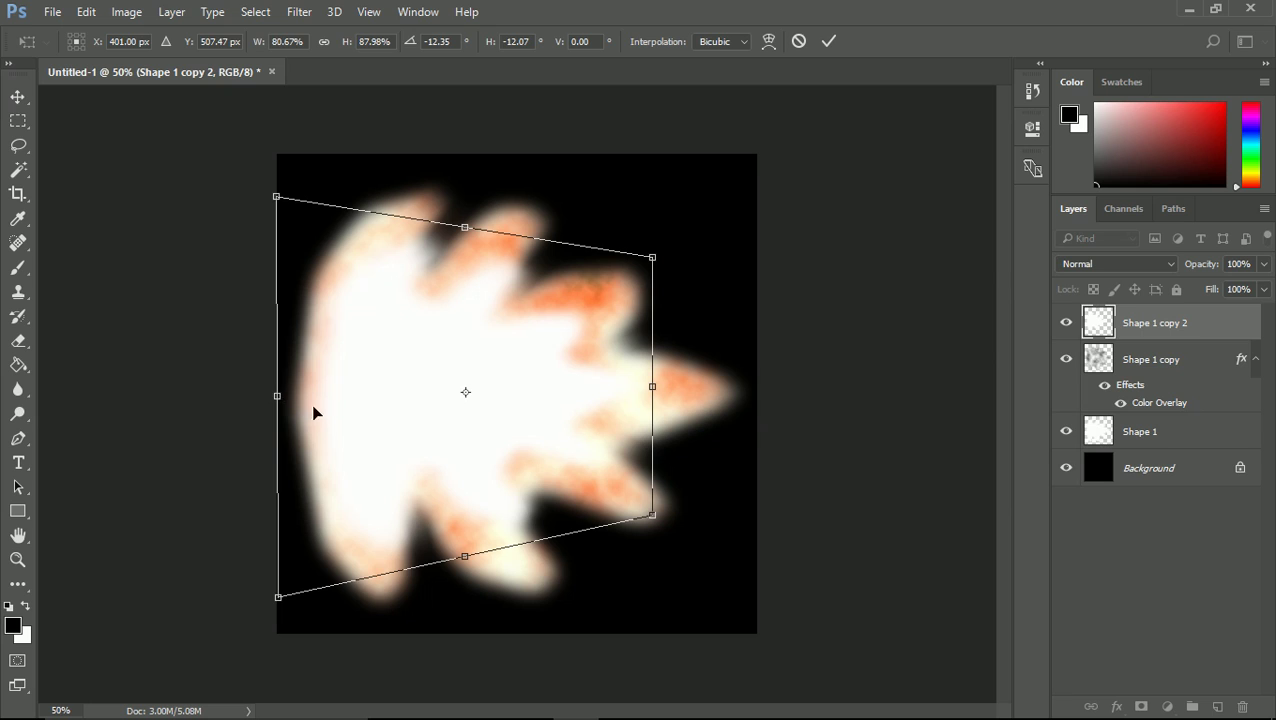
key(Return)
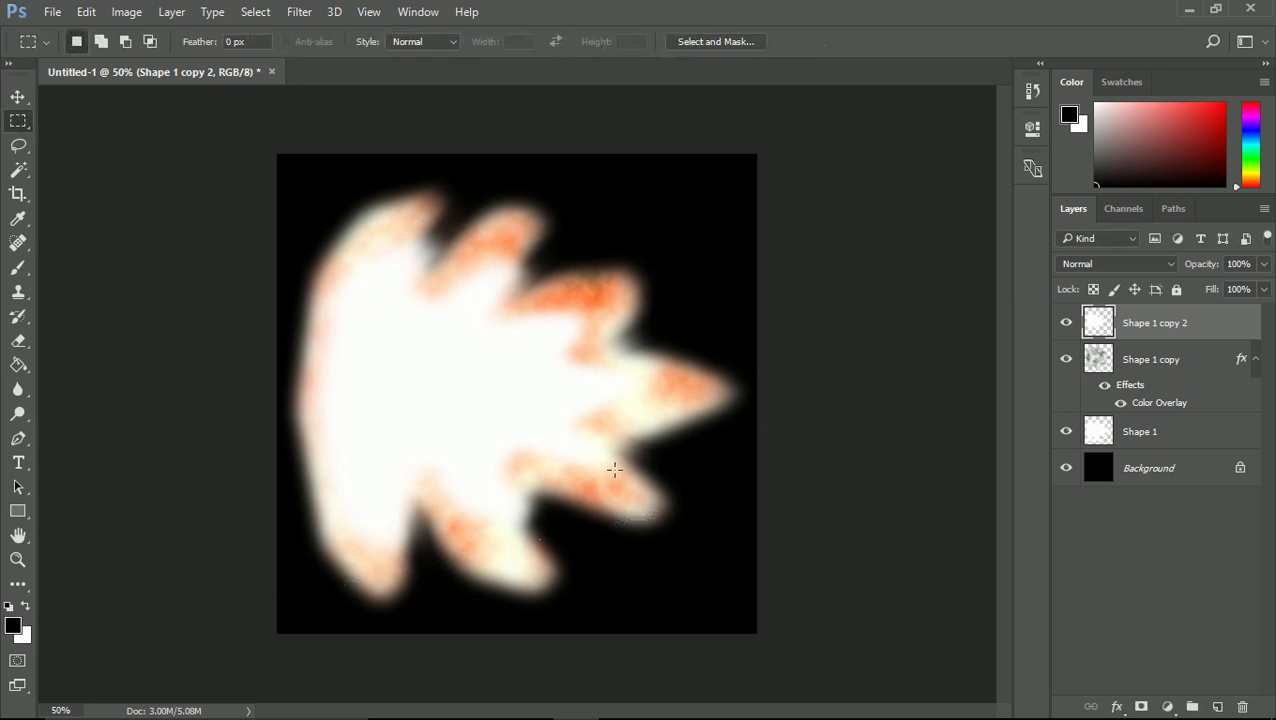
click(1147, 360)
- Apply Hue/Saturation to Shape 1 copy with Hue -50 and raised saturation and lightness
click(125, 12)
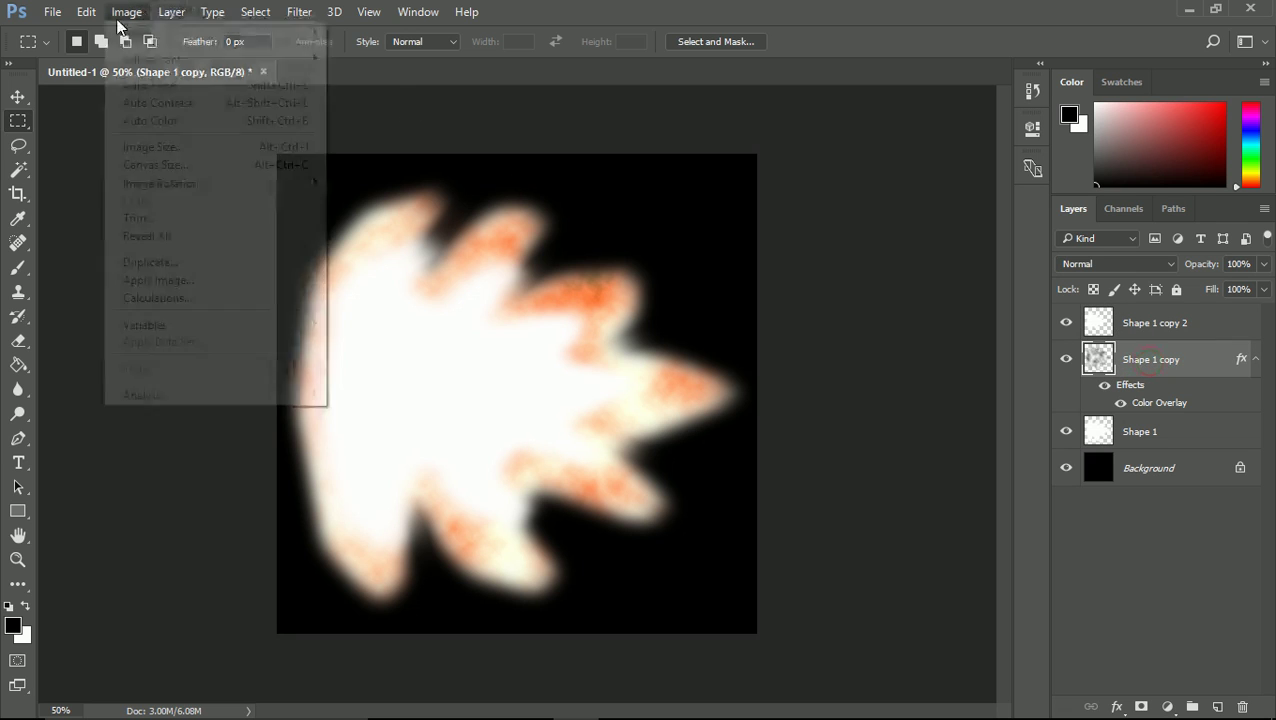
mouse_move(240, 59)
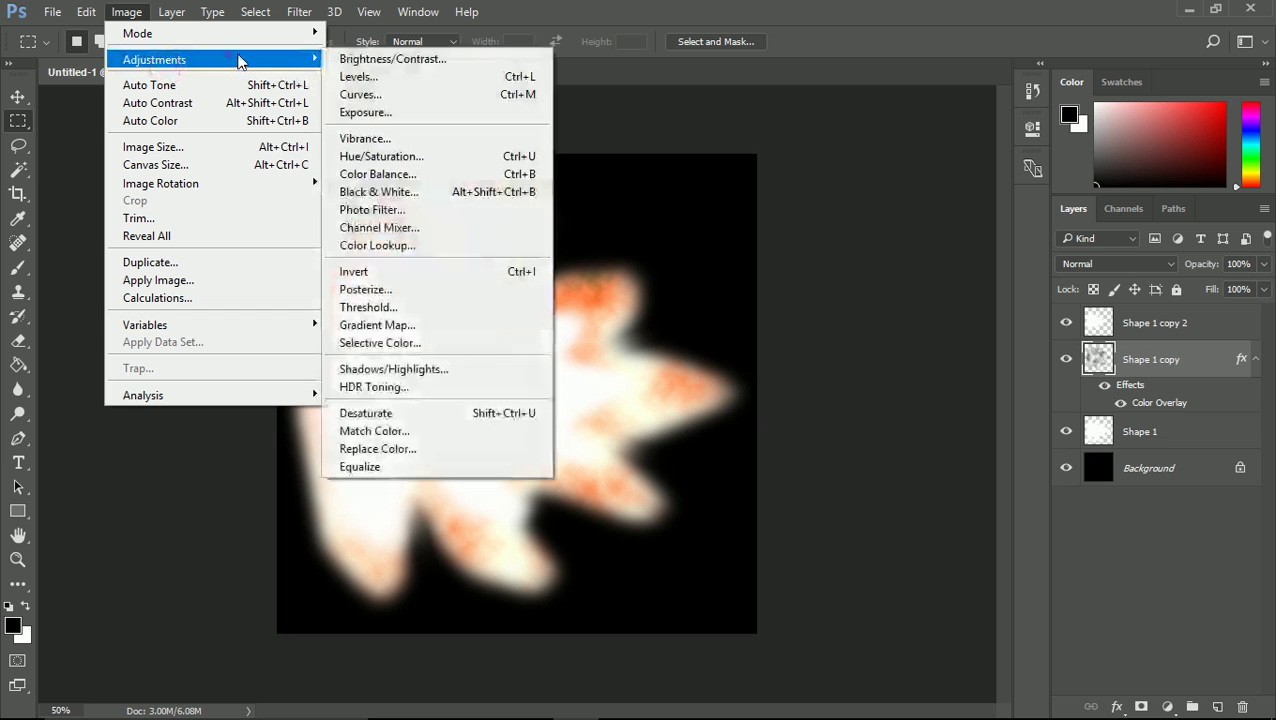
click(390, 157)
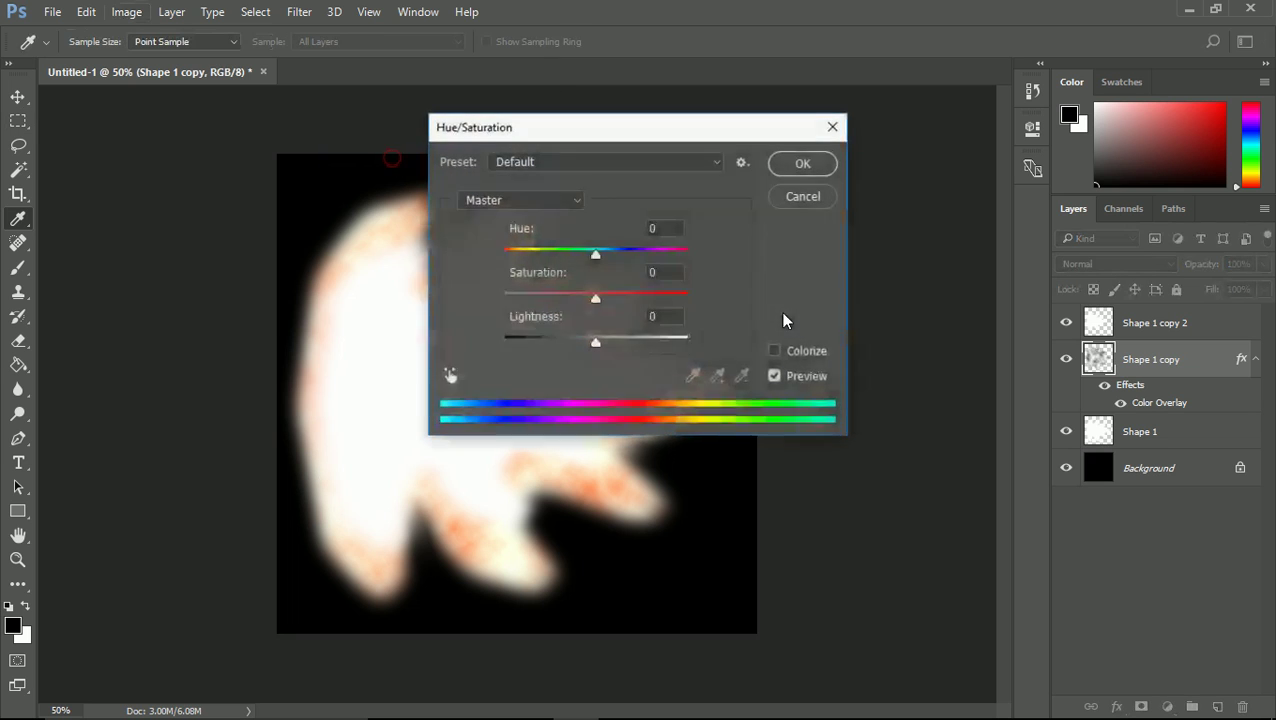
drag(636, 128, 871, 112)
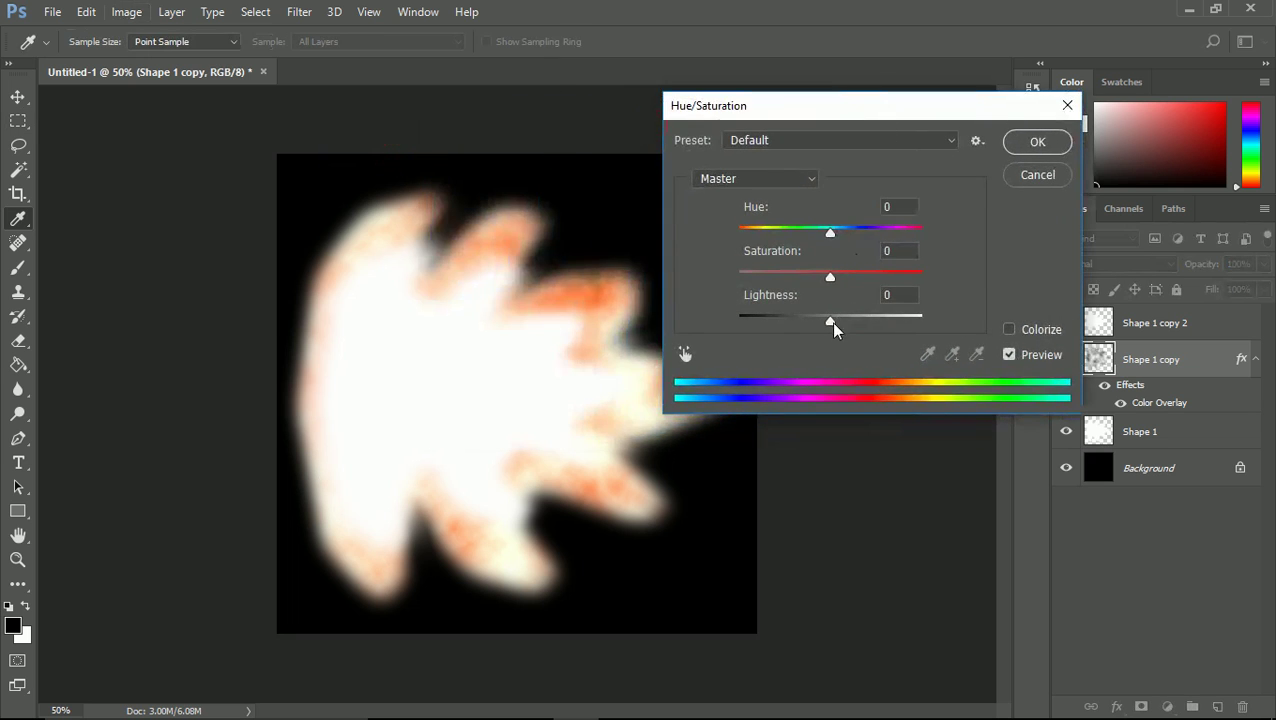
drag(830, 321, 876, 323)
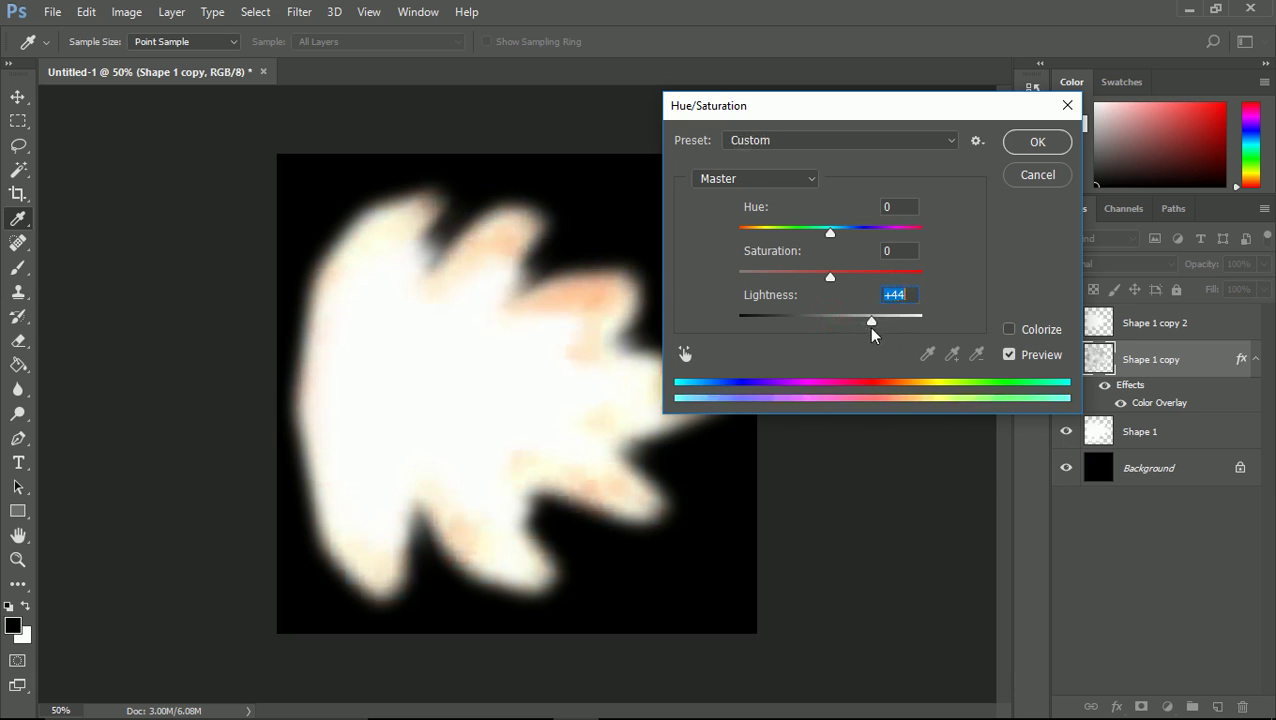
drag(834, 232, 751, 234)
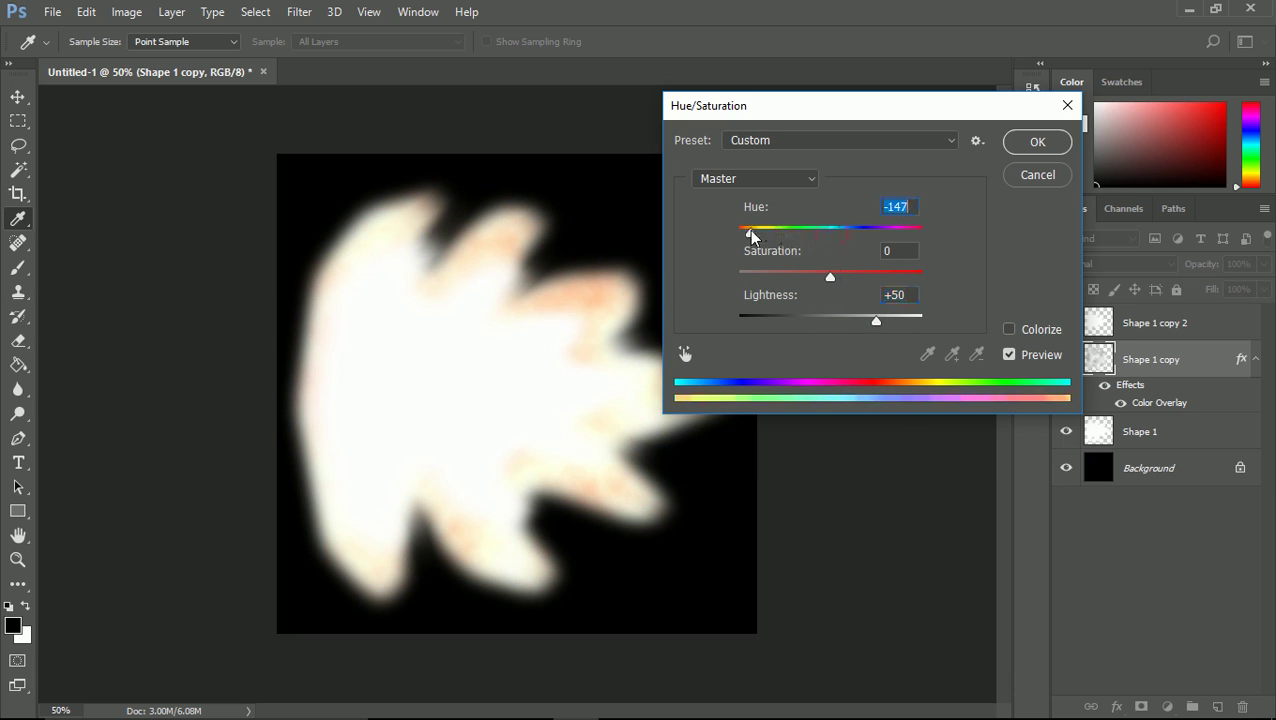
mouse_move(831, 279)
mouse_down()
mouse_move(877, 276)
mouse_move(790, 278)
mouse_move(843, 277)
mouse_move(861, 293)
mouse_move(837, 279)
mouse_up()
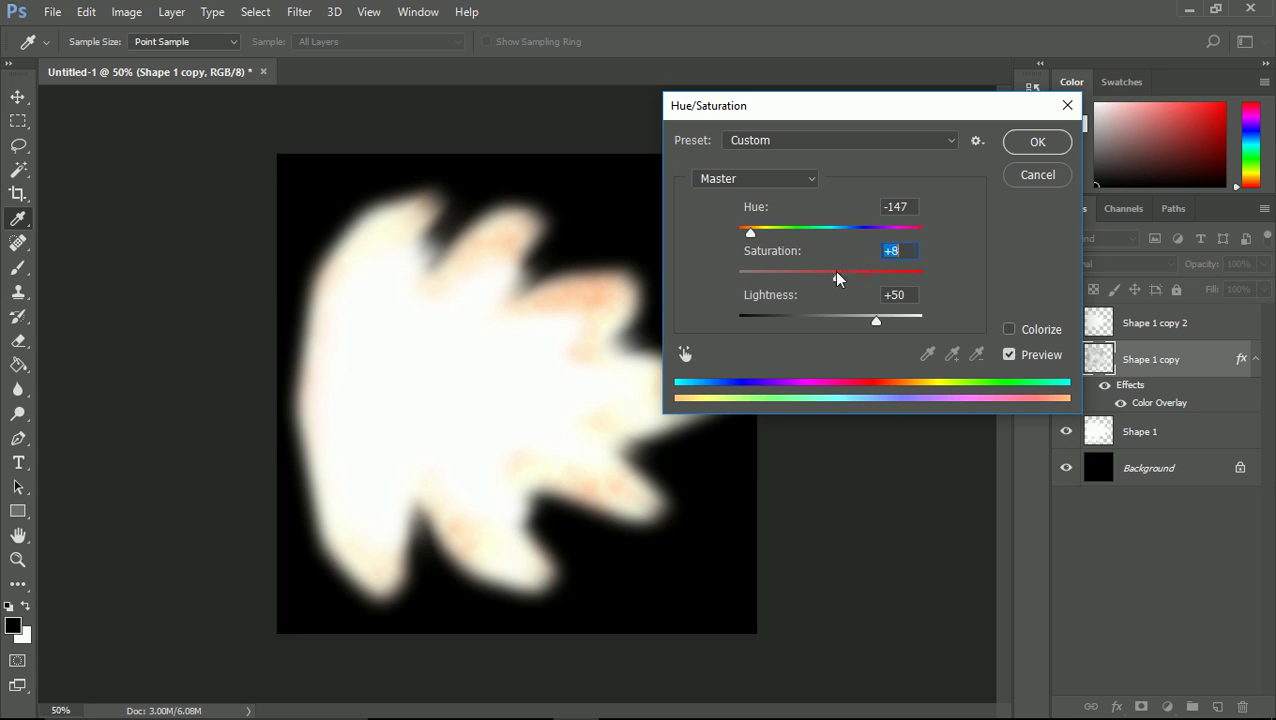
click(787, 233)
drag(878, 321, 858, 323)
click(1018, 148)
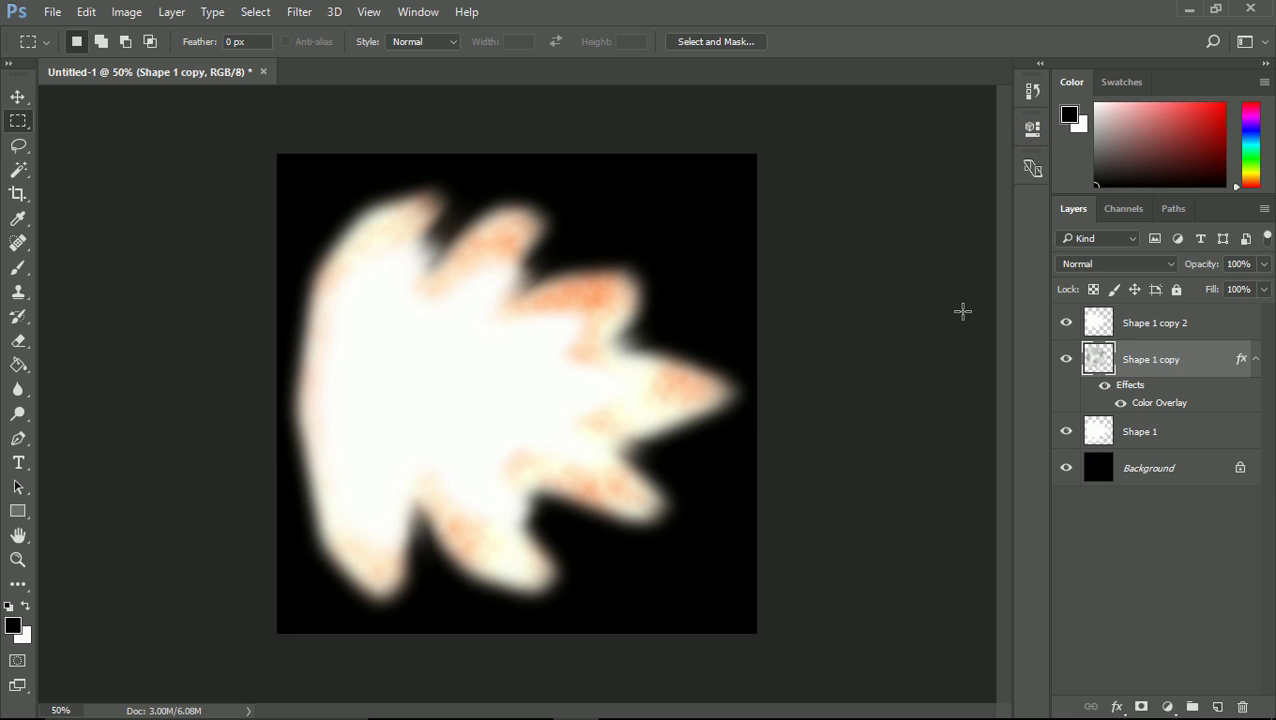
- Toggle Shape 1's visibility to compare the result, then select Shape 1
click(1066, 433)
click(1066, 433)
click(1066, 433)
click(1066, 433)
click(1066, 433)
click(1140, 445)
- Make Shape 1 visible again and scale it down from 94% to about 88%
click(1066, 433)
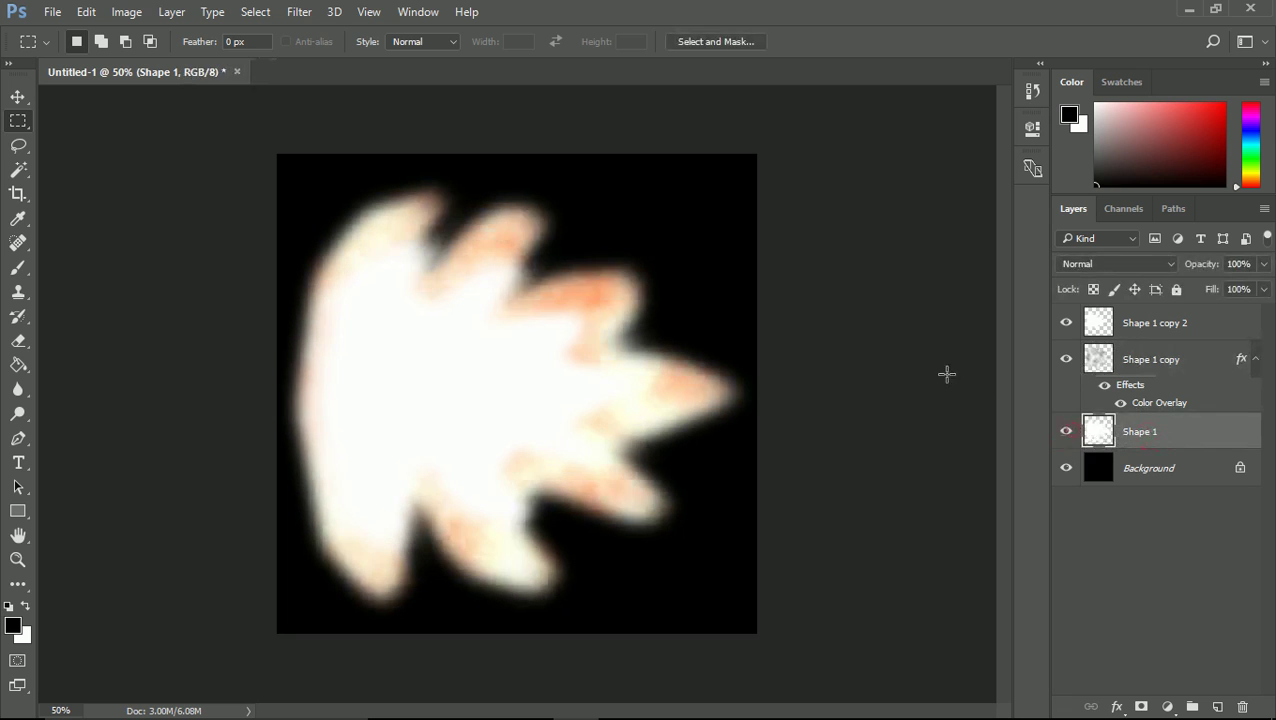
key(ctrl+t)
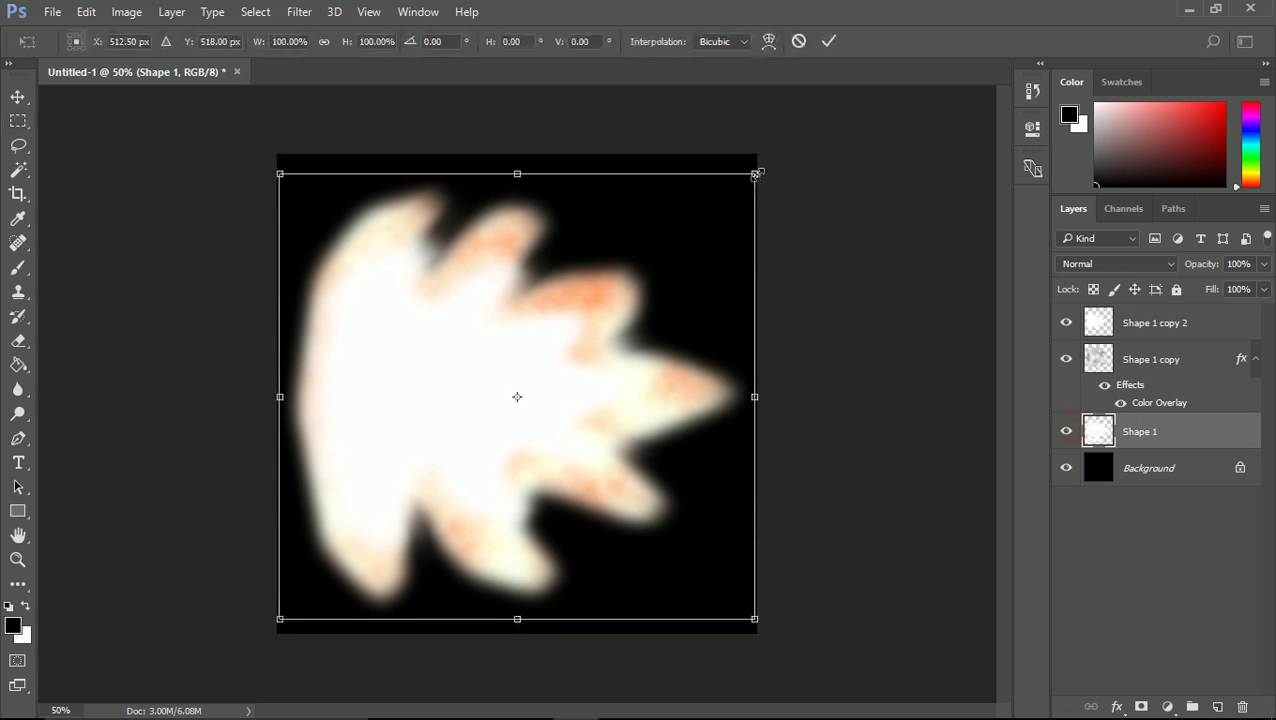
drag(757, 174, 727, 199)
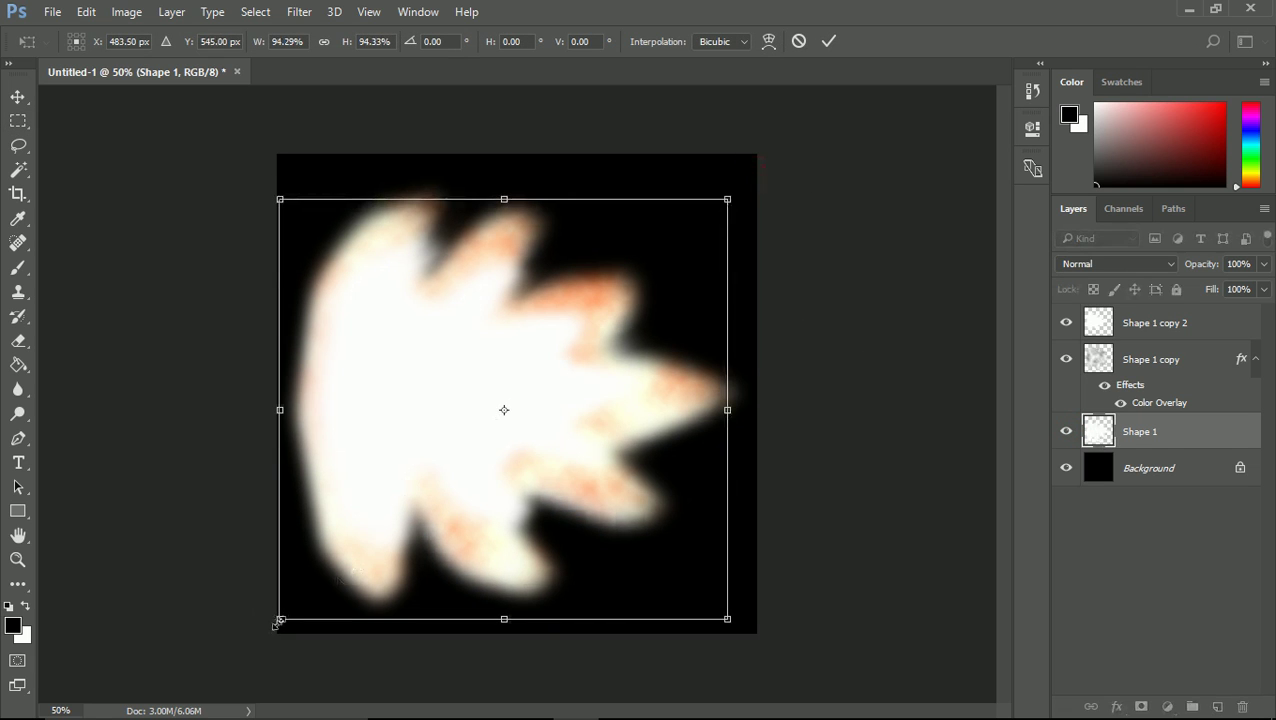
drag(279, 620, 309, 591)
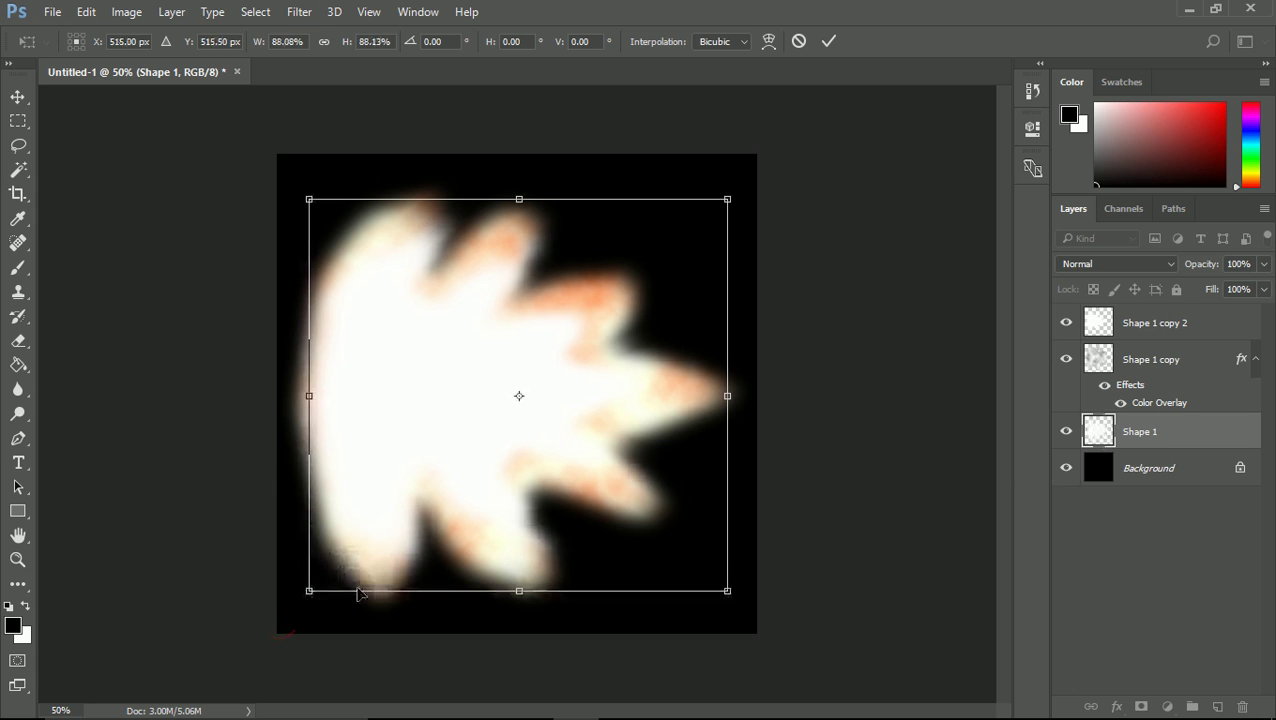
key(m)
right_click(1118, 434)
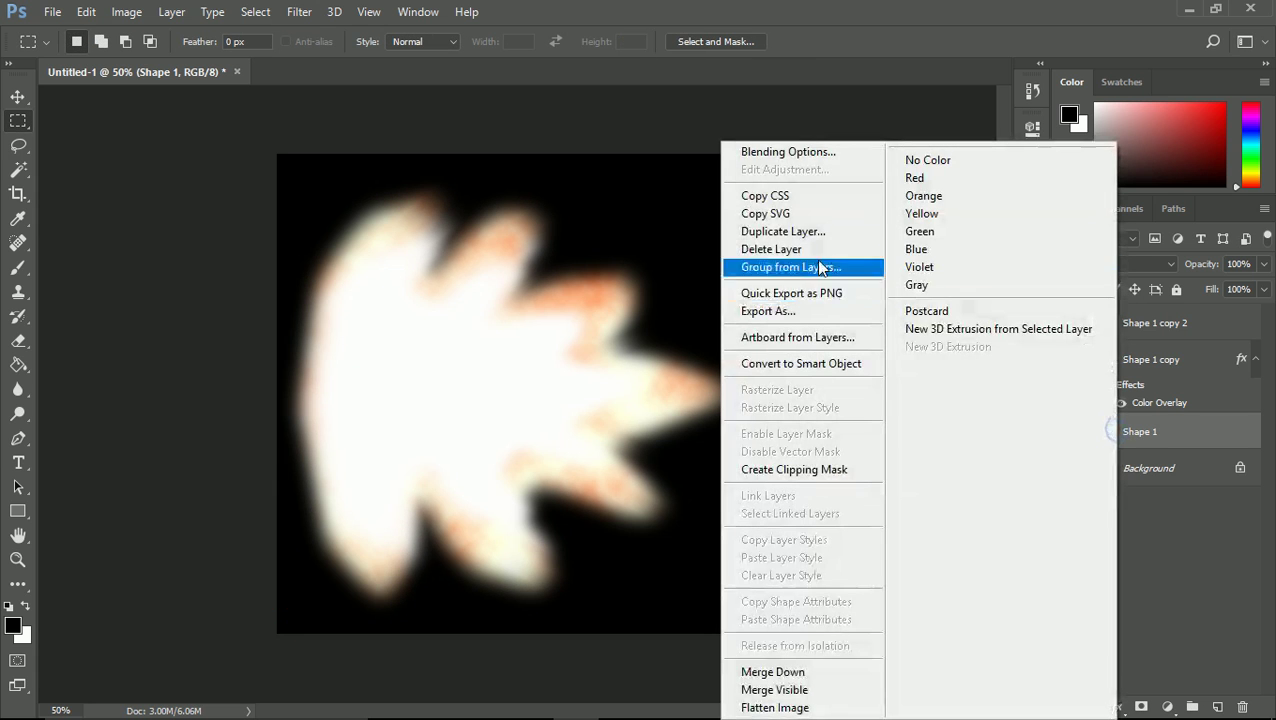
- Enable Outer Glow on Shape 1 with an orange glow colour shifted from ff0000
click(795, 153)
key(h)
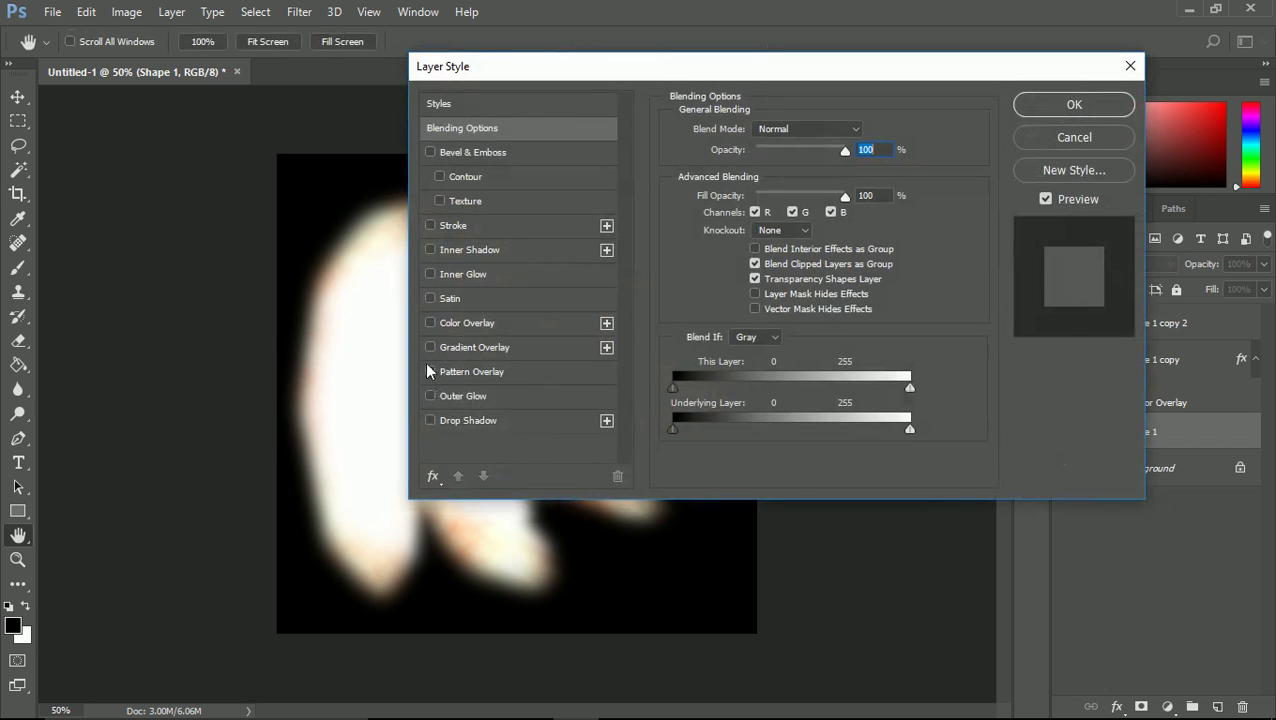
click(431, 396)
drag(668, 68, 842, 43)
click(890, 174)
text(ff0000)
drag(657, 405, 658, 398)
click(815, 155)
- Tune the glow's spread, range 79% and opacity 23%, then apply it
mouse_move(913, 243)
mouse_down()
mouse_move(957, 240)
mouse_move(914, 244)
mouse_move(977, 271)
mouse_move(920, 249)
mouse_move(933, 243)
mouse_move(942, 270)
mouse_move(926, 263)
mouse_move(960, 264)
mouse_move(942, 243)
mouse_move(963, 245)
mouse_move(917, 245)
mouse_up()
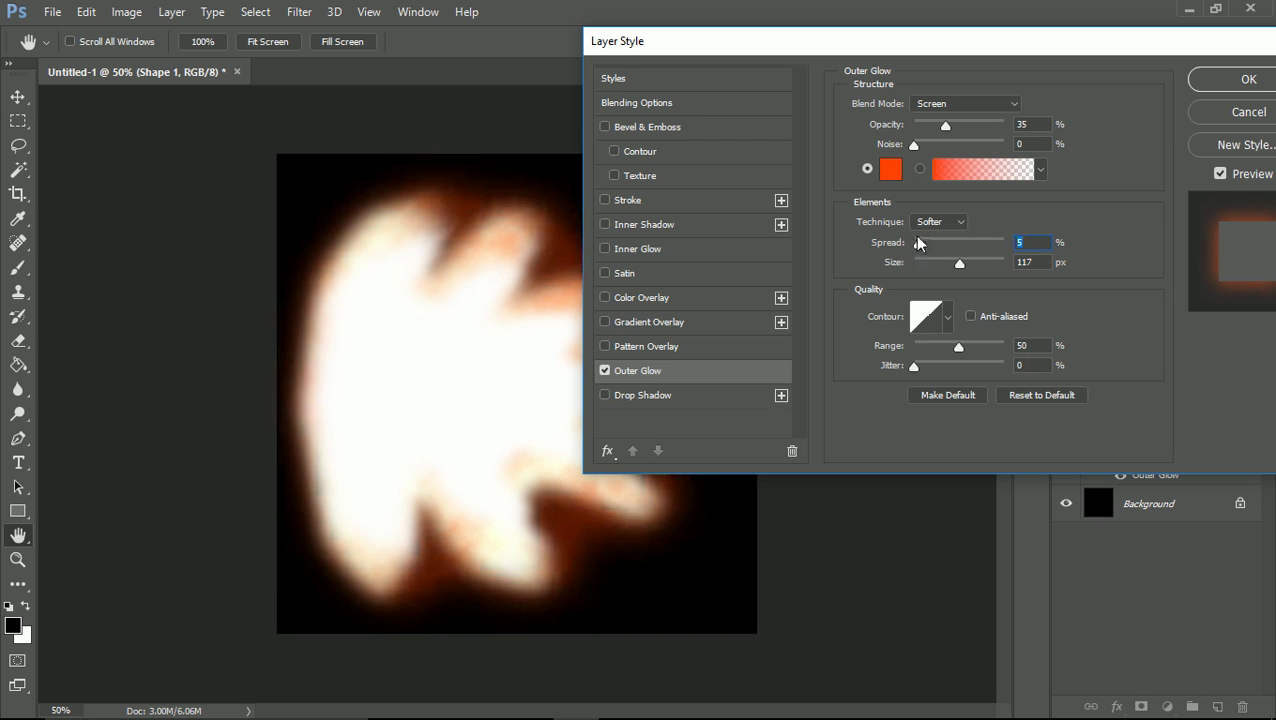
mouse_move(957, 346)
mouse_down()
mouse_move(983, 347)
mouse_move(963, 348)
mouse_up()
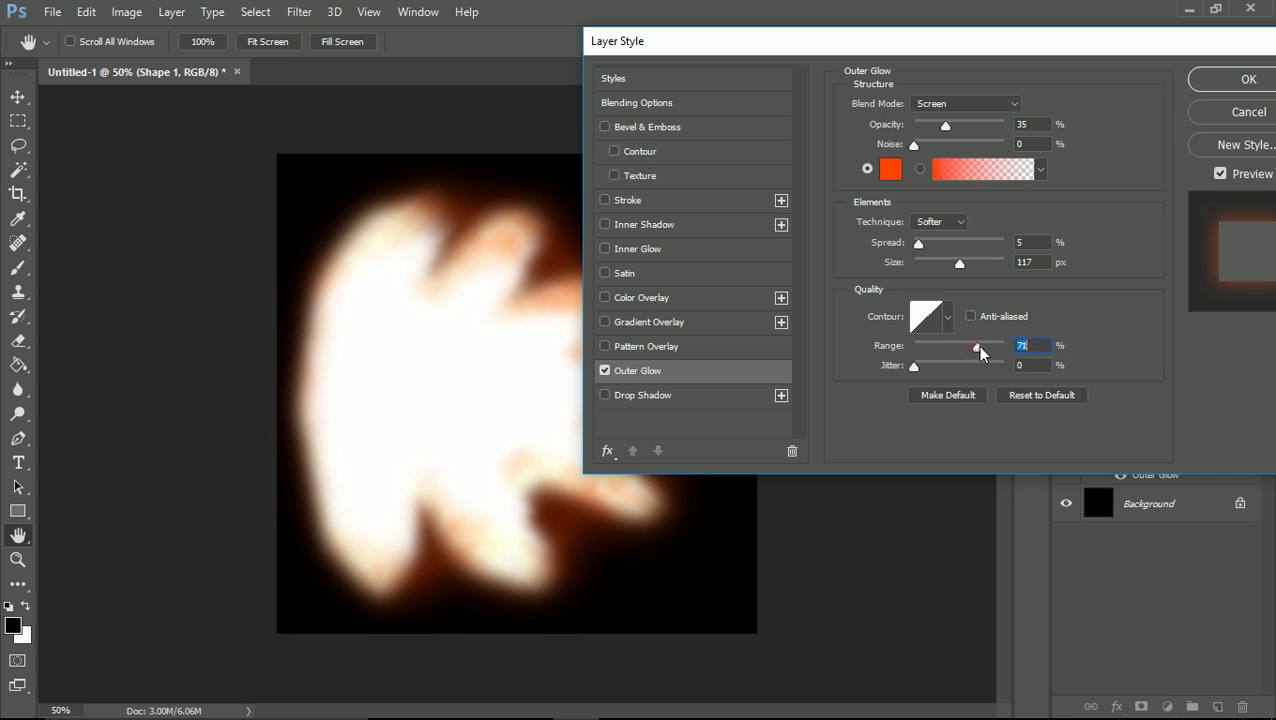
drag(987, 350, 984, 347)
drag(918, 242, 926, 243)
drag(950, 133, 934, 131)
click(1203, 86)
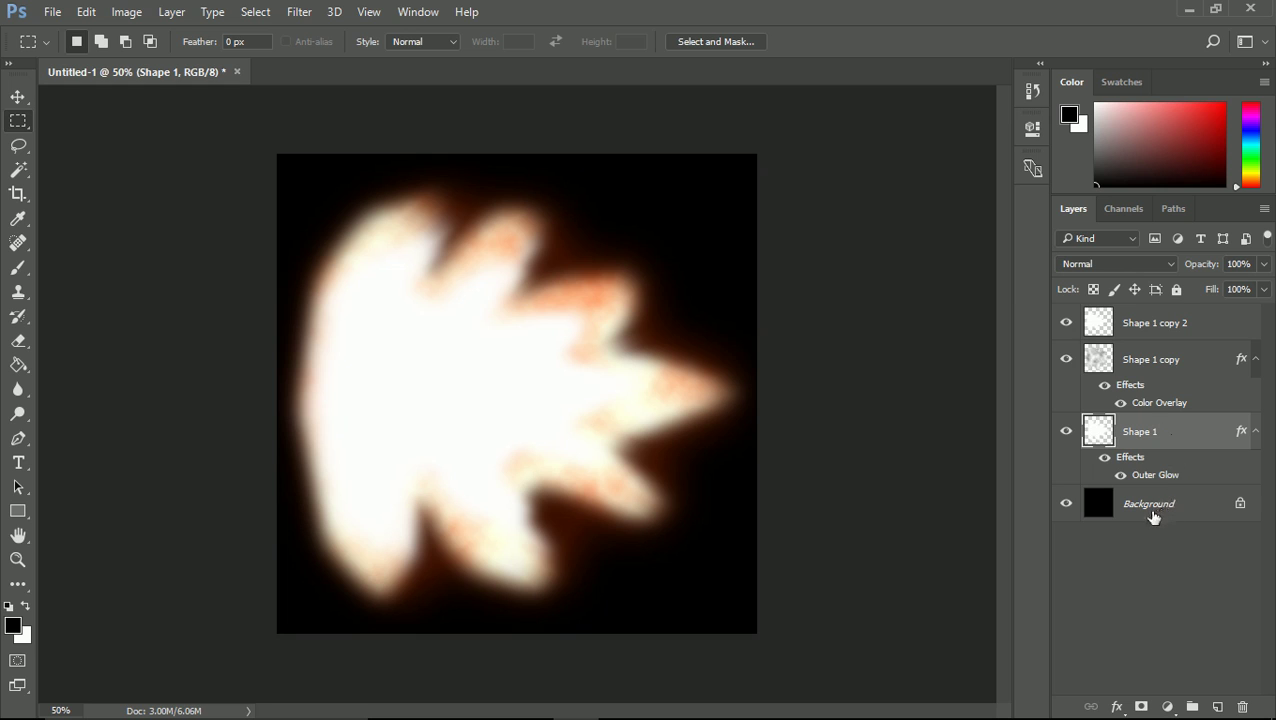
- Delete the black Background layer and add an empty Alpha 1 channel
click(1156, 518)
key(Delete)
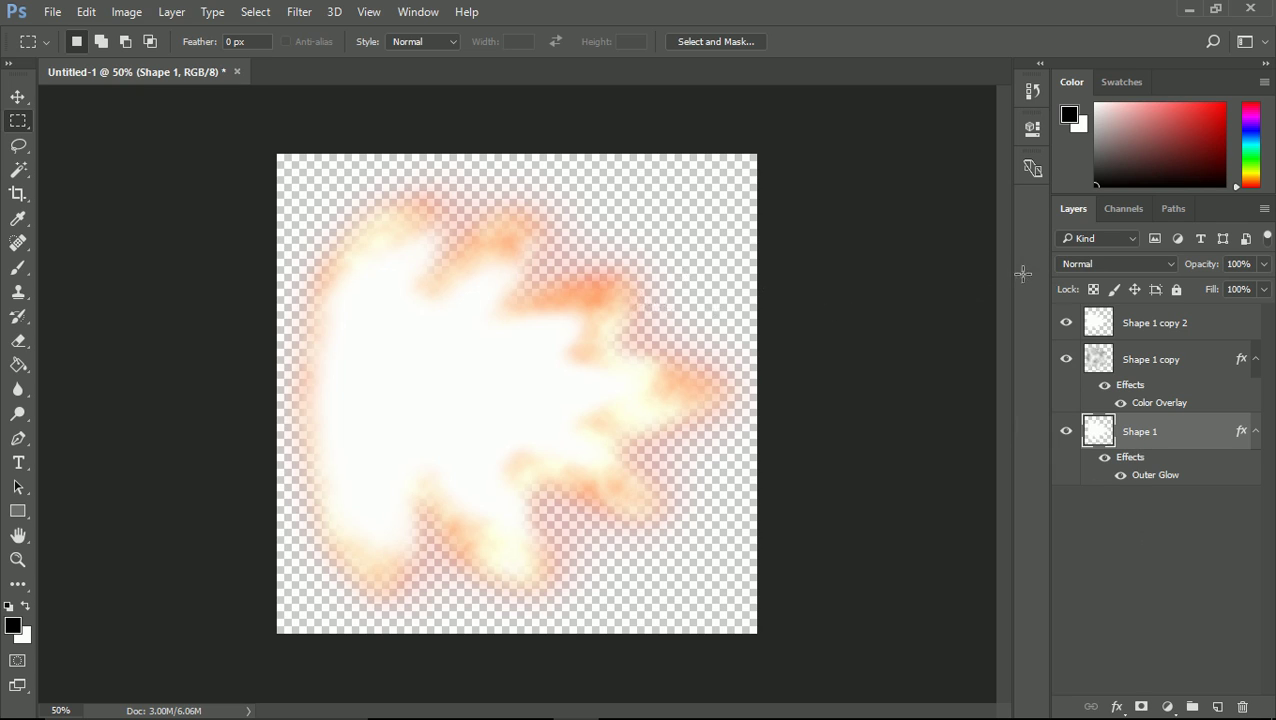
click(1124, 209)
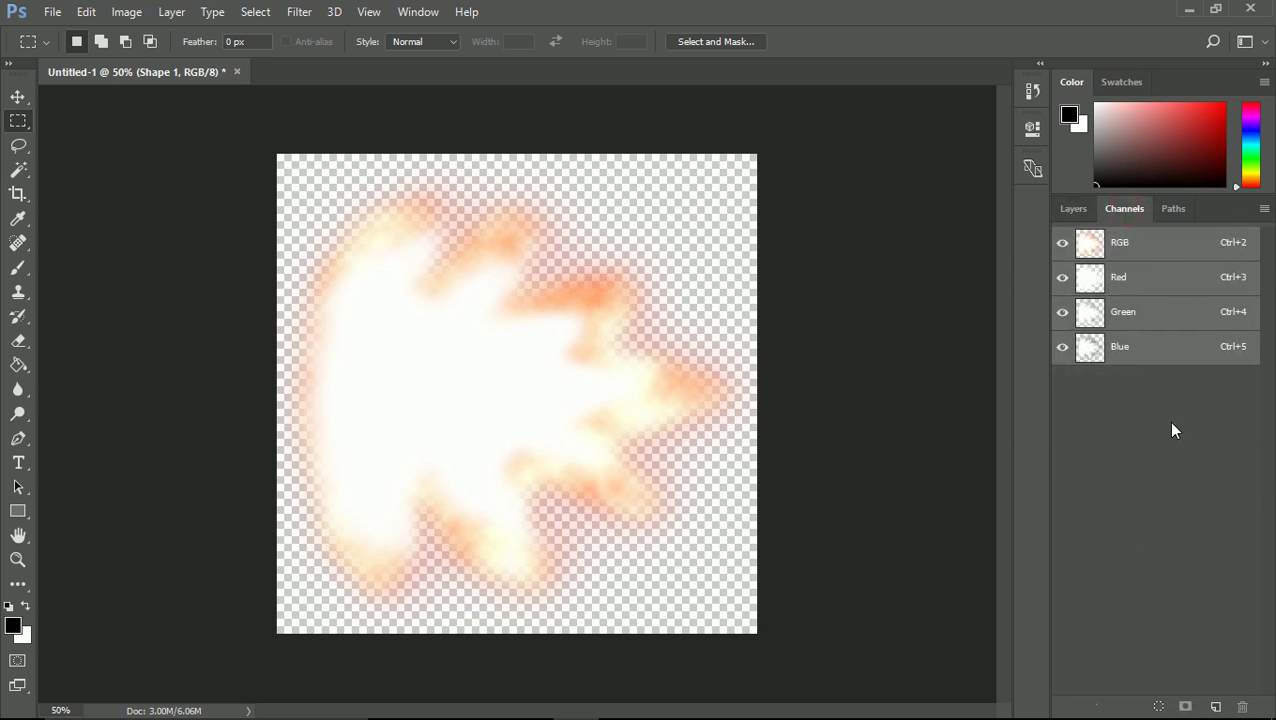
click(1215, 706)
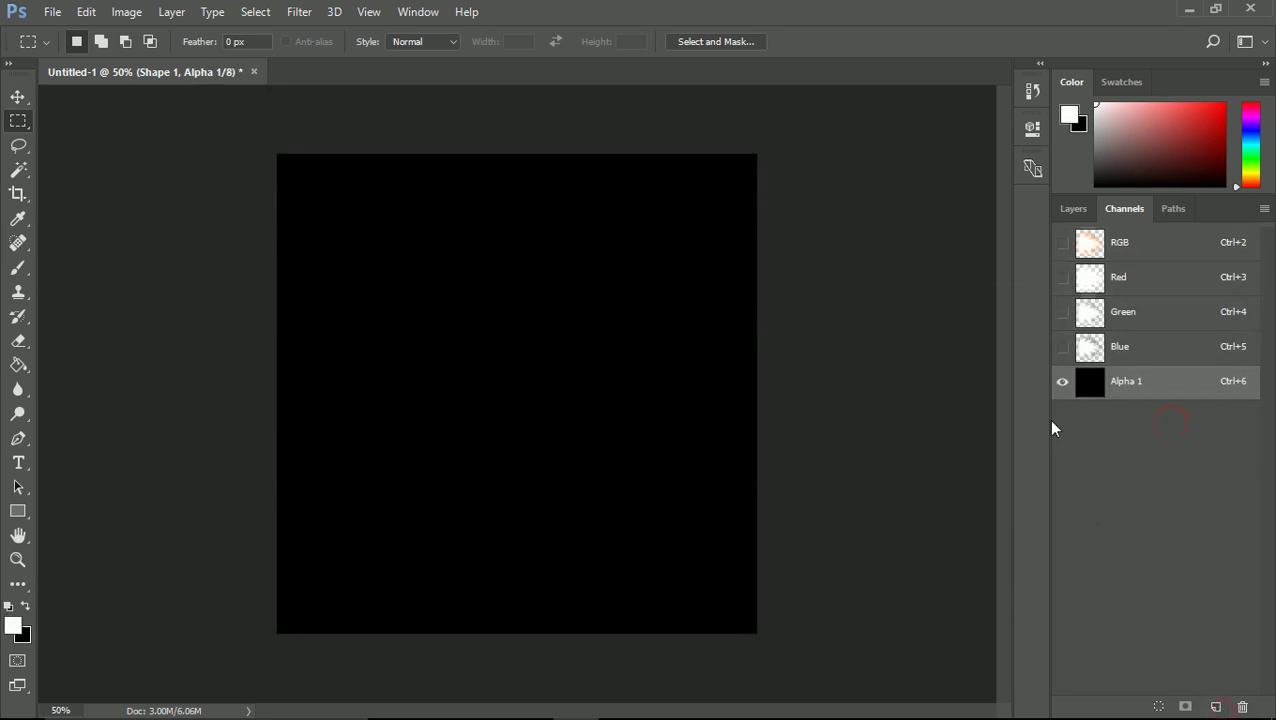
- Return to the RGB composite and Layers panel, selecting Shape 1 copy 2
click(1128, 247)
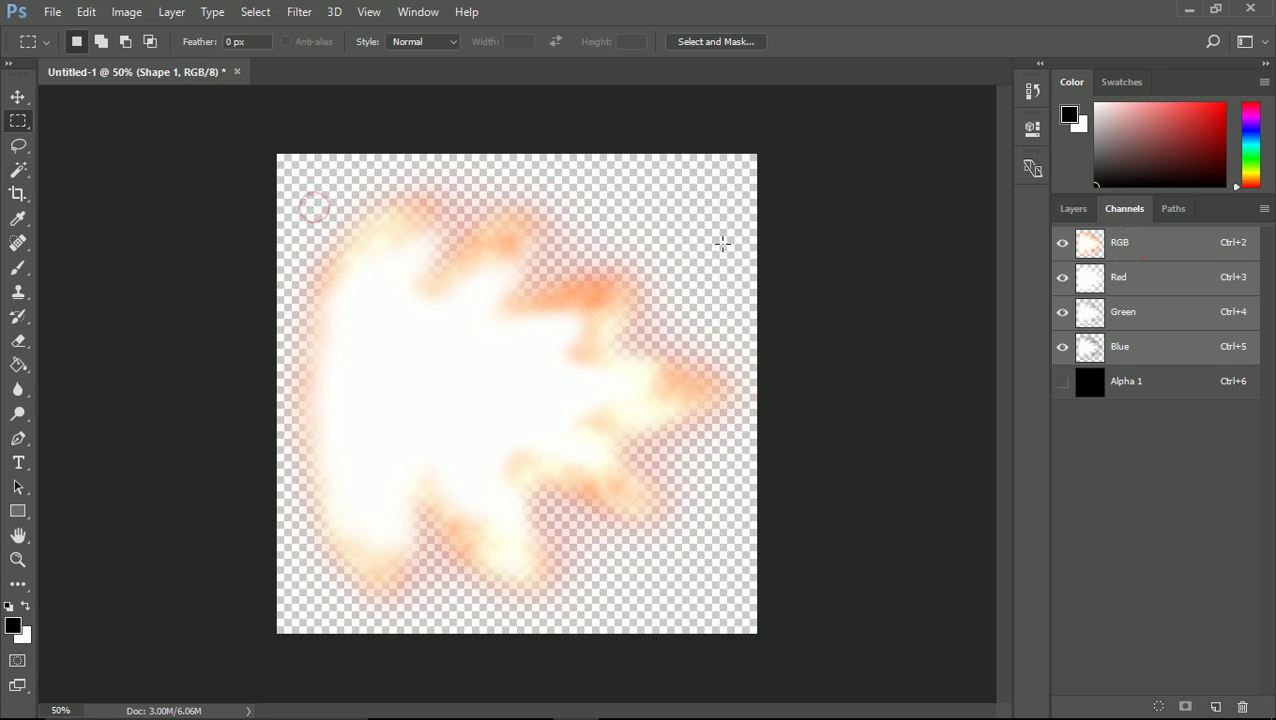
click(1085, 209)
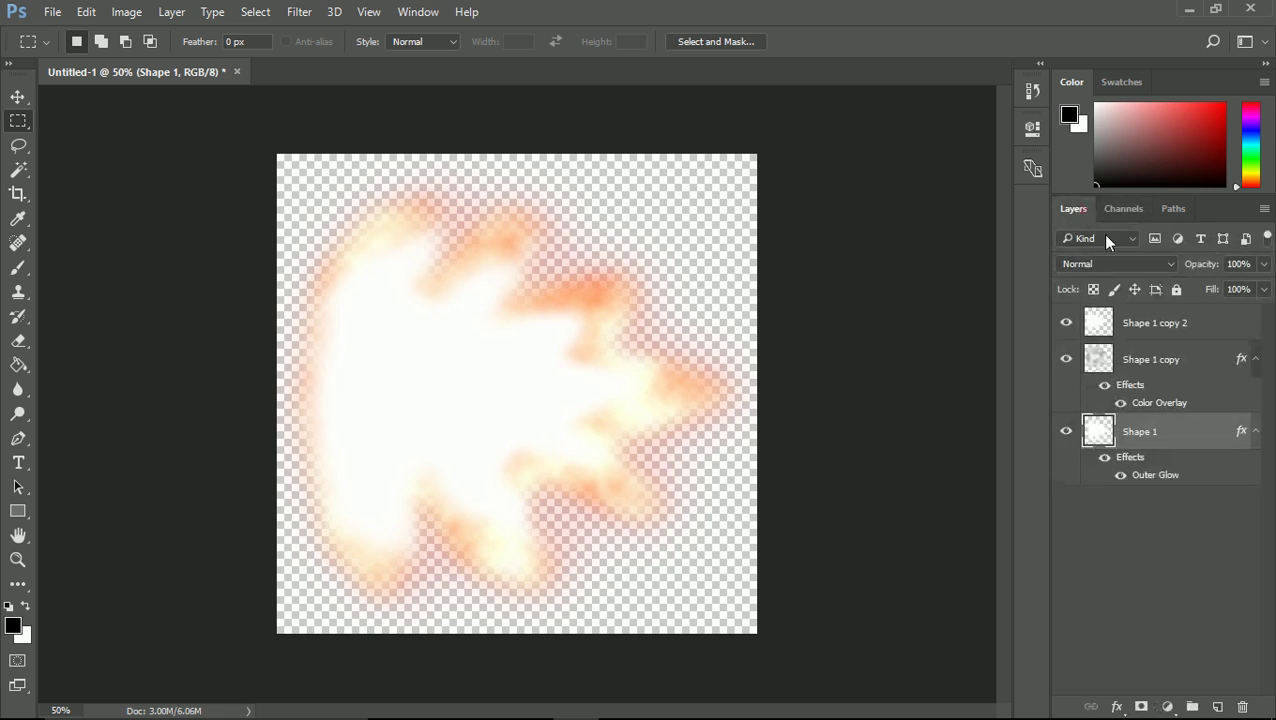
click(1144, 327)
- With Shape 1 selected, Magic Wand the transparent area around the flash
click(1143, 362)
click(1176, 429)
click(22, 170)
click(698, 200)
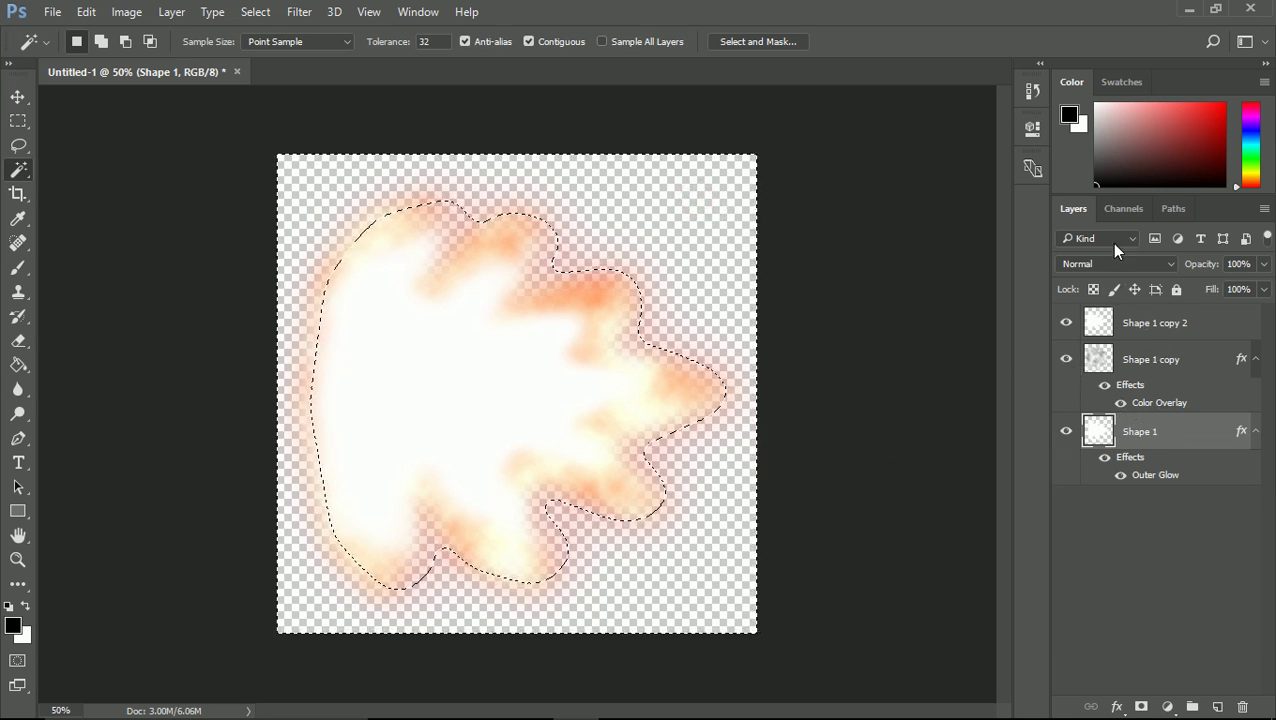
- In Alpha 1, Paint Bucket the flash shape's interior white
click(1124, 208)
click(1120, 385)
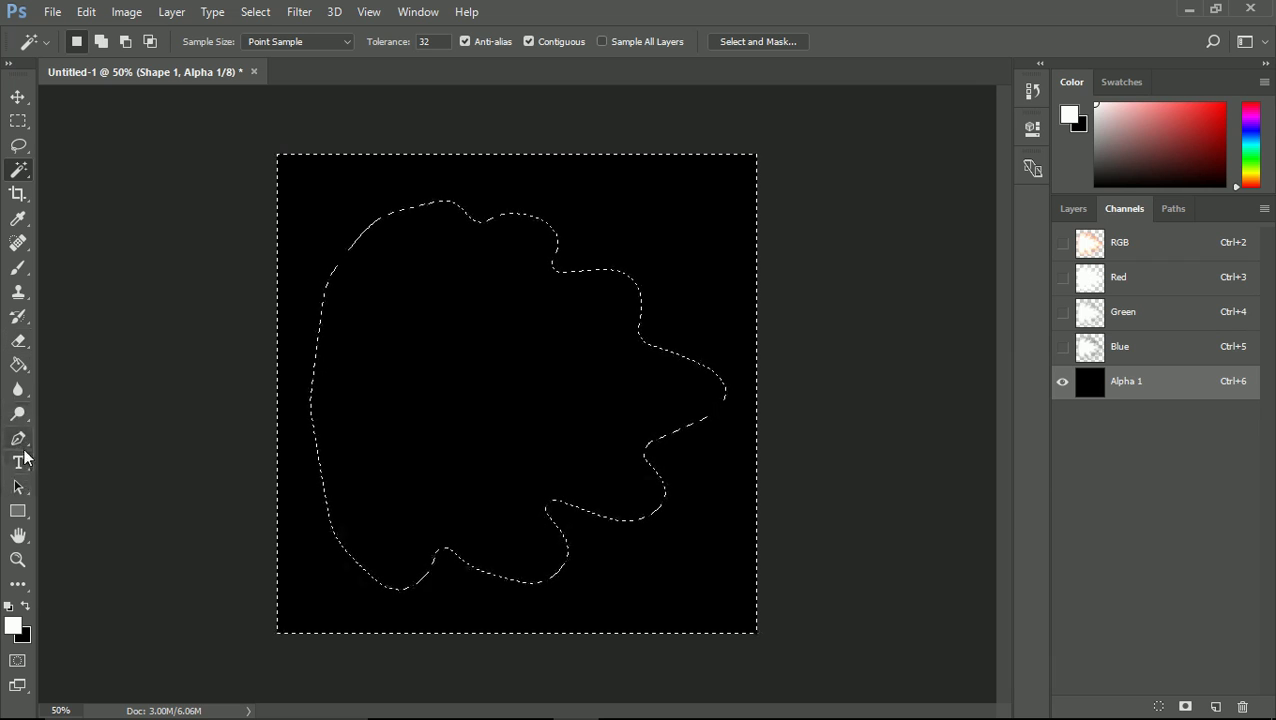
click(18, 365)
click(455, 382)
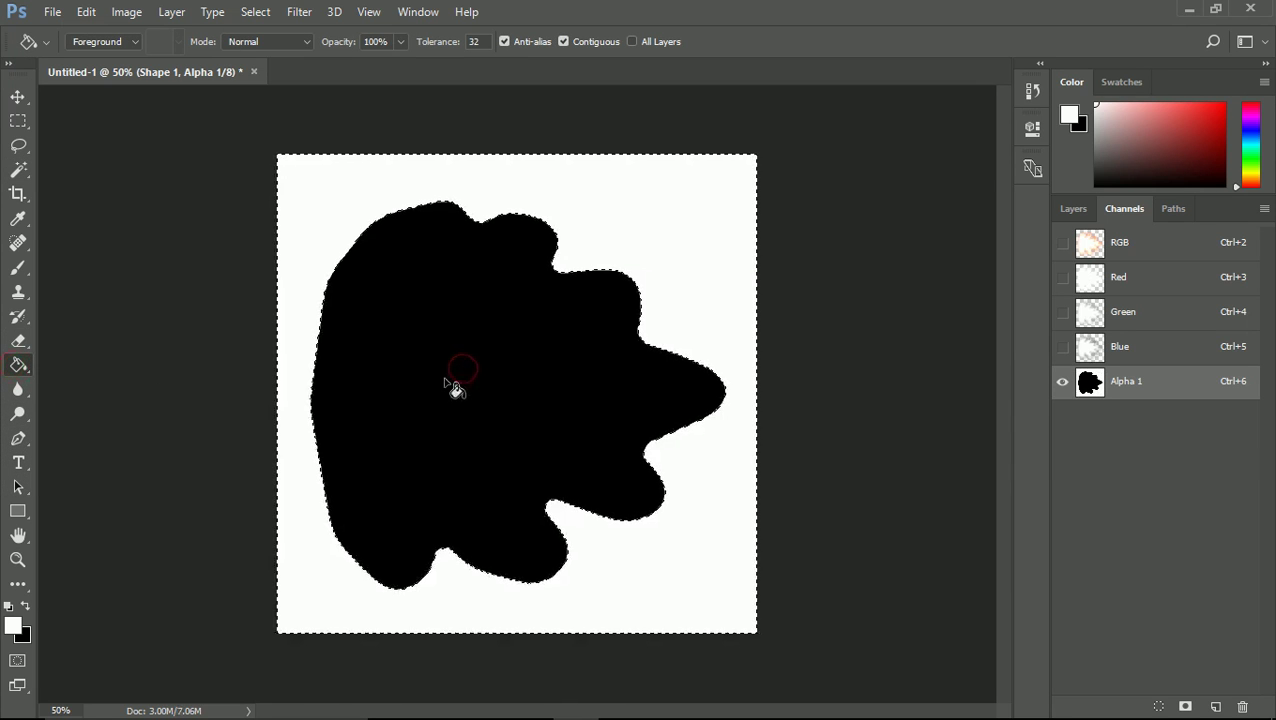
key(ctrl+z)
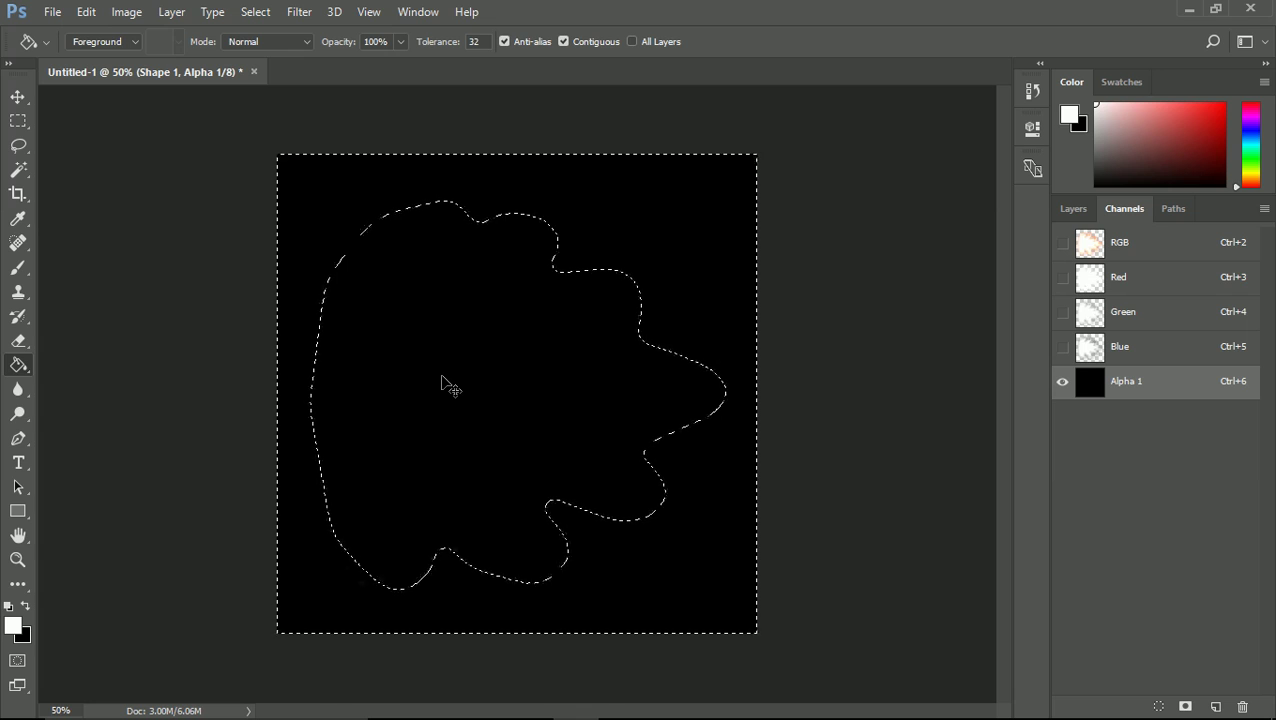
click(446, 381)
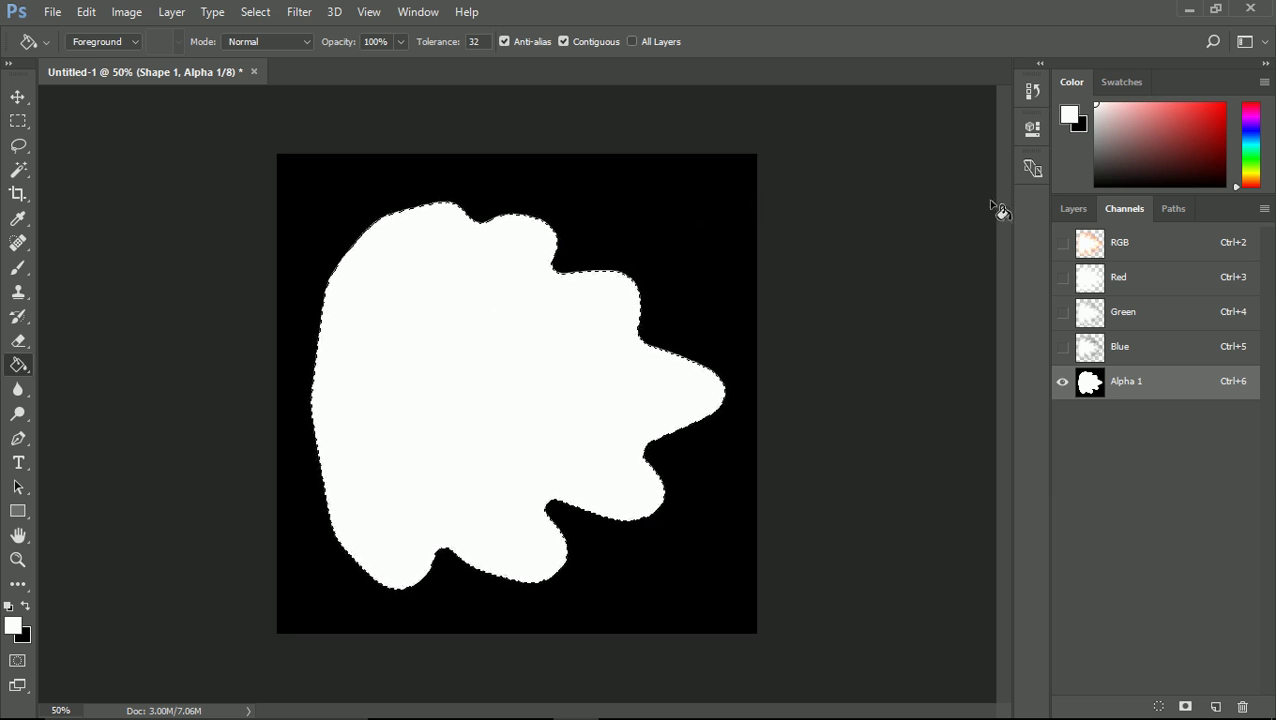
- Return to the colour image with Alpha 1 hidden and the Layers panel showing
click(1073, 208)
click(1159, 545)
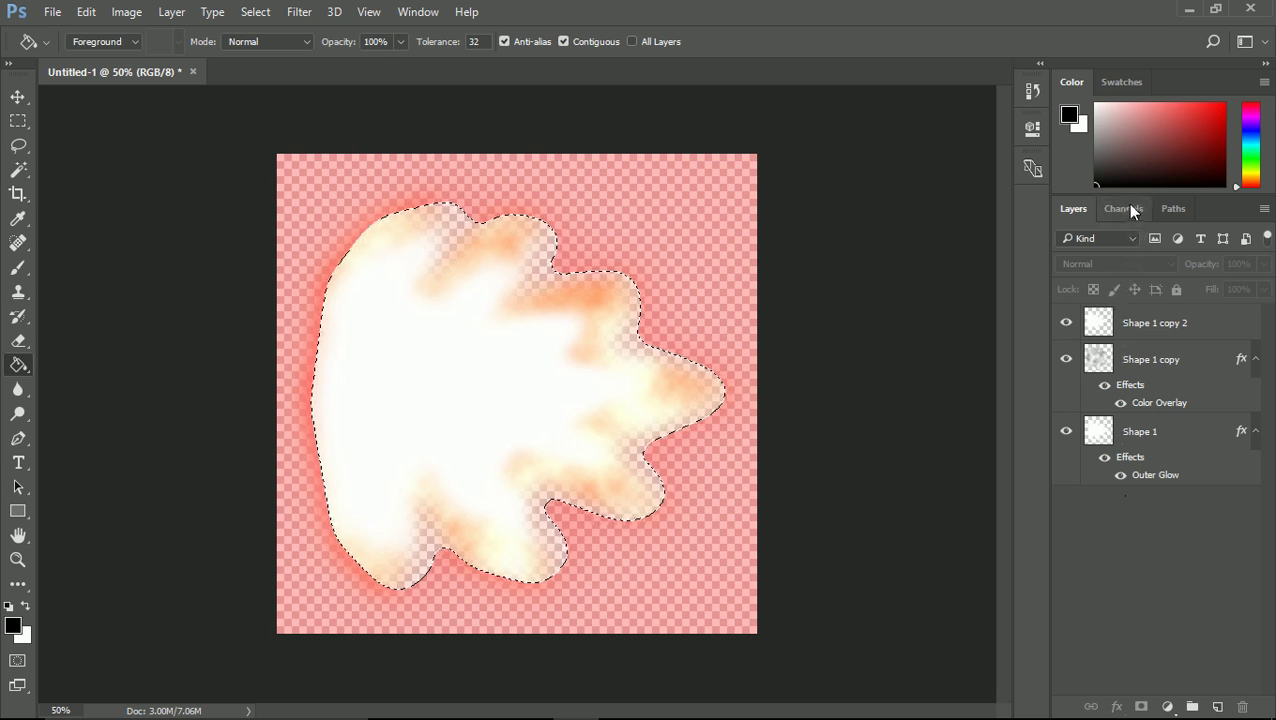
click(1124, 208)
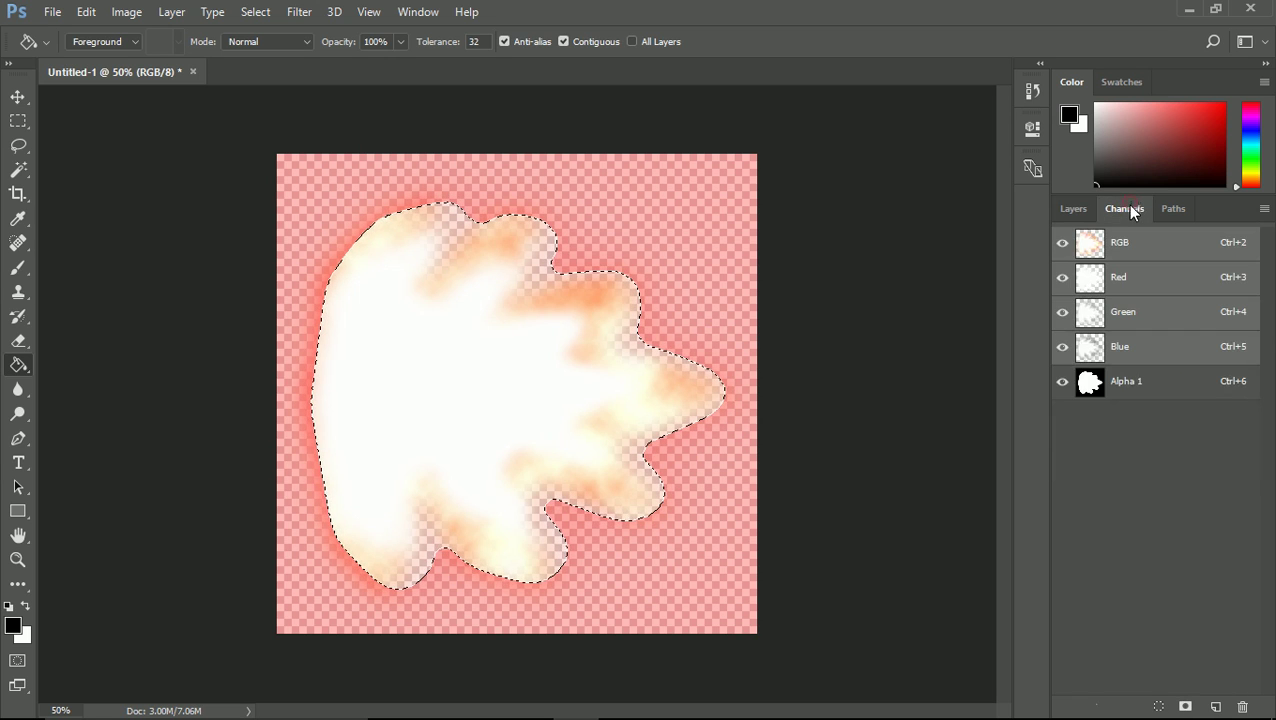
click(1063, 383)
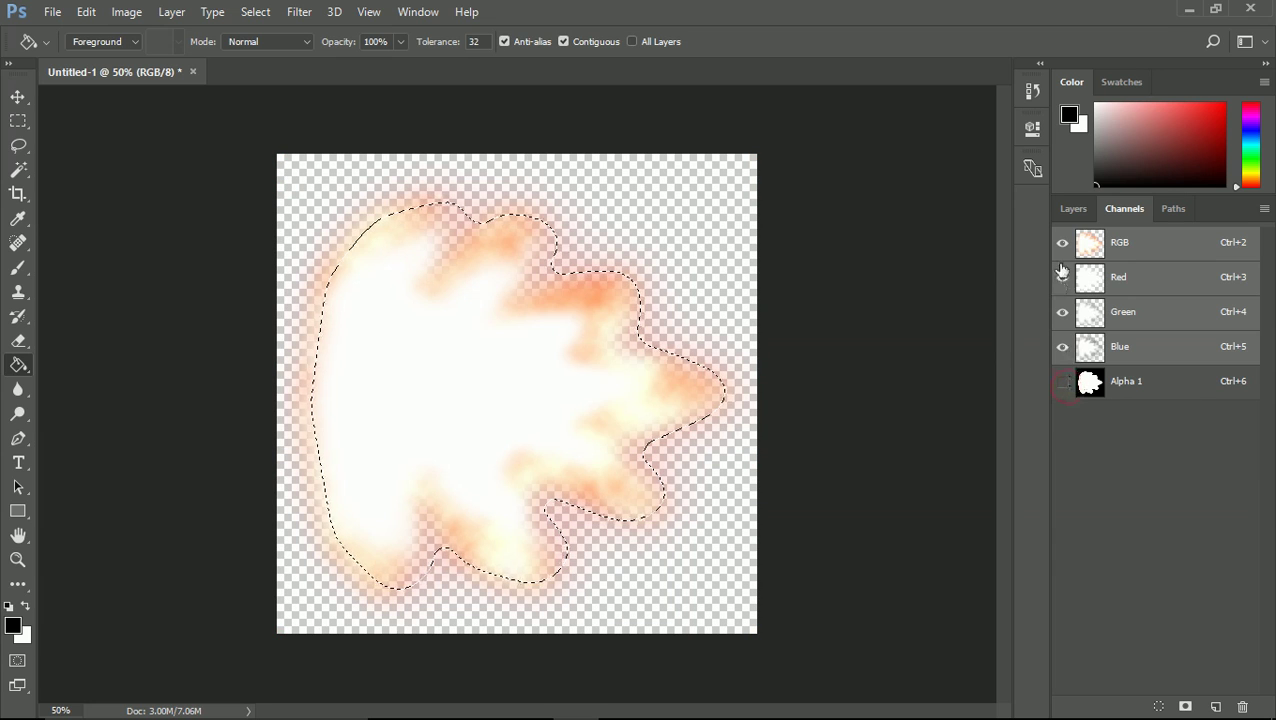
click(1073, 208)
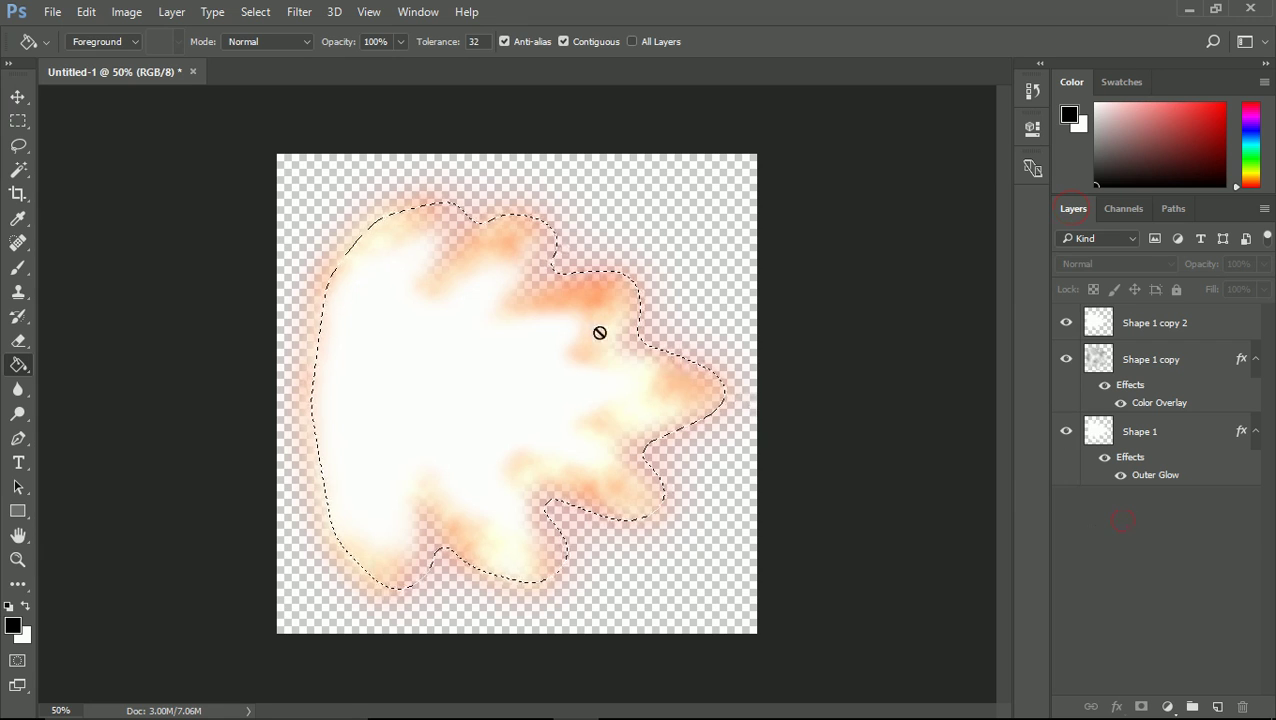
click(1124, 208)
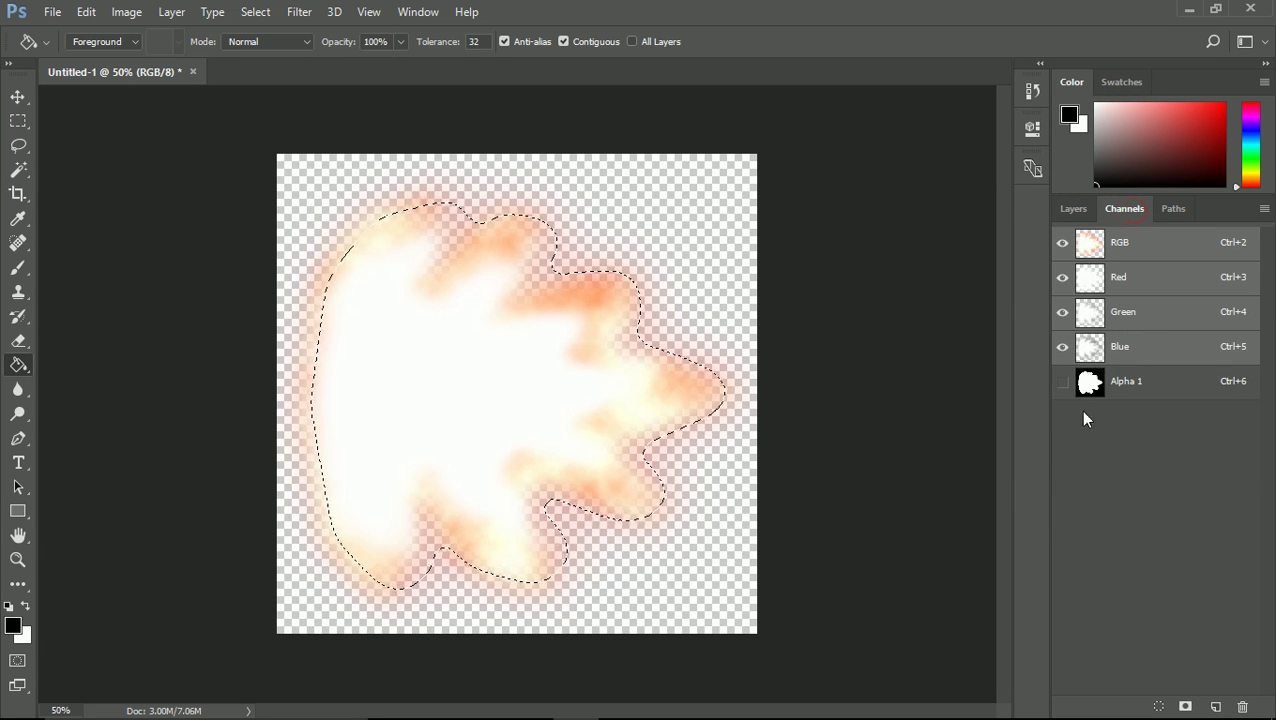
click(1073, 208)
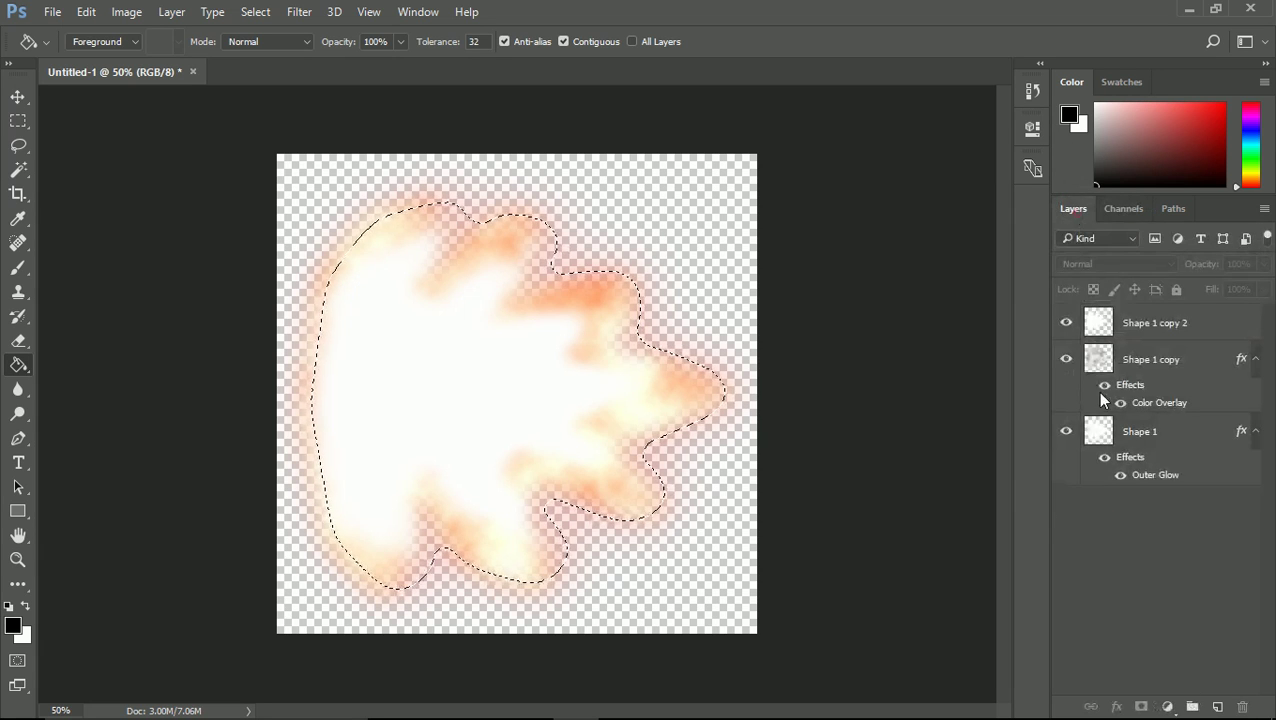
- Deselect the area around the flash using the Rectangular Marquee
click(18, 121)
click(172, 186)
click(171, 186)
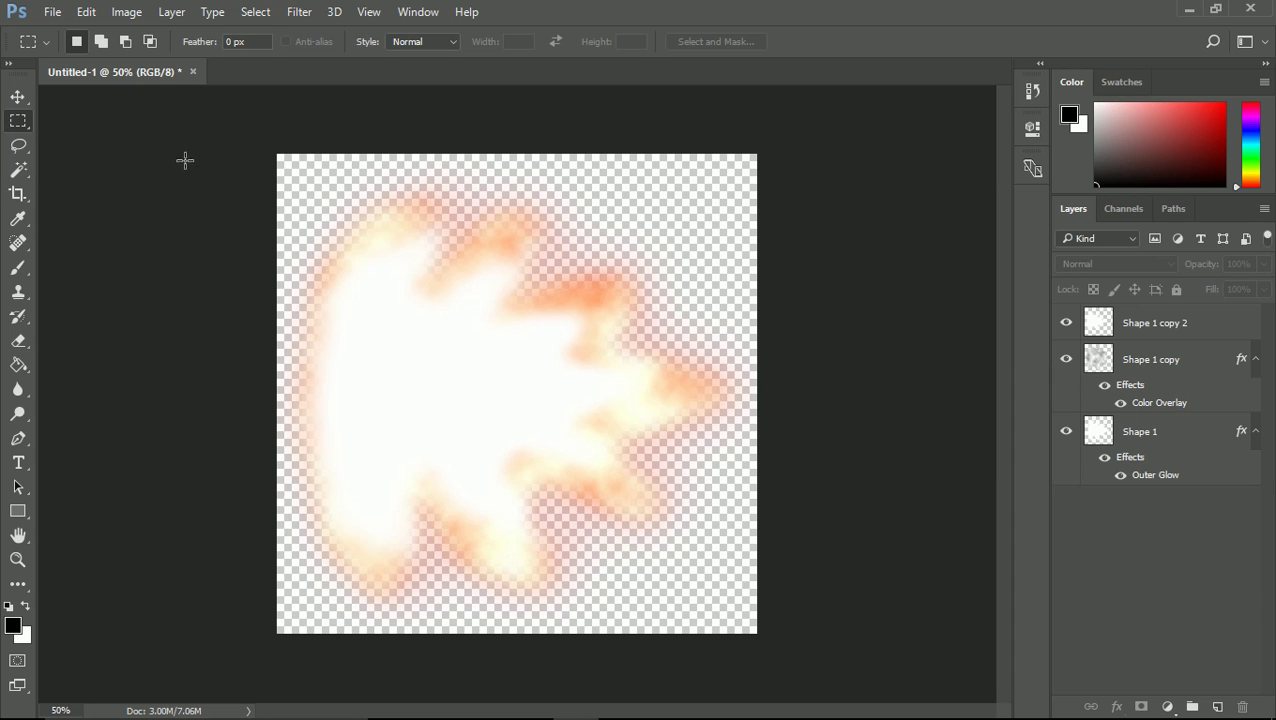
- Create a 1024×1024 document with a full-canvas rectangle filled with Difference Clouds
key(ctrl+n)
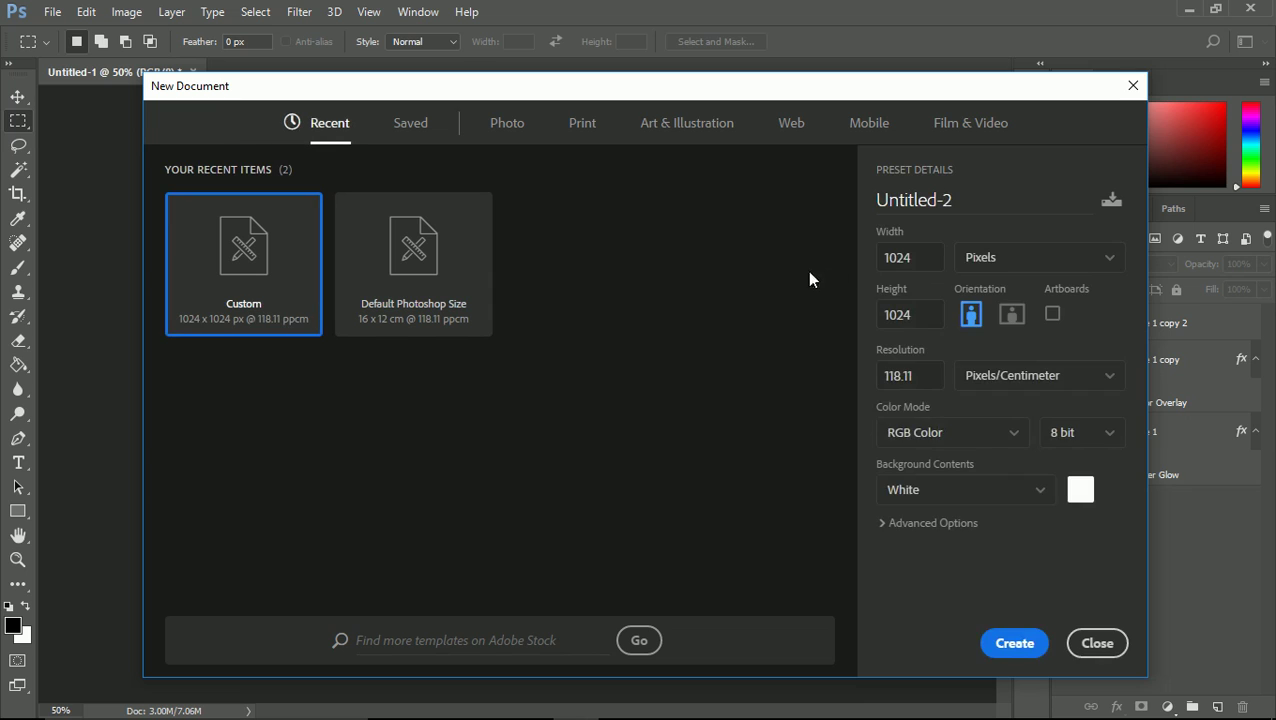
click(1016, 645)
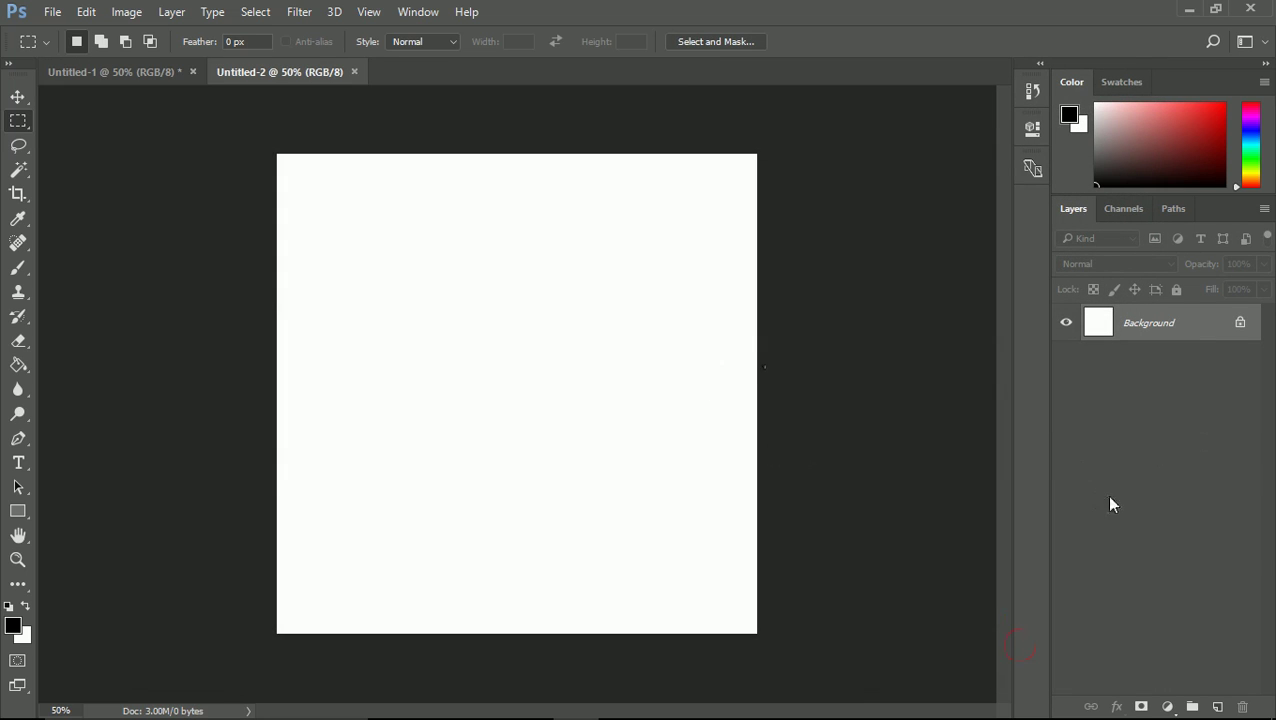
click(1217, 706)
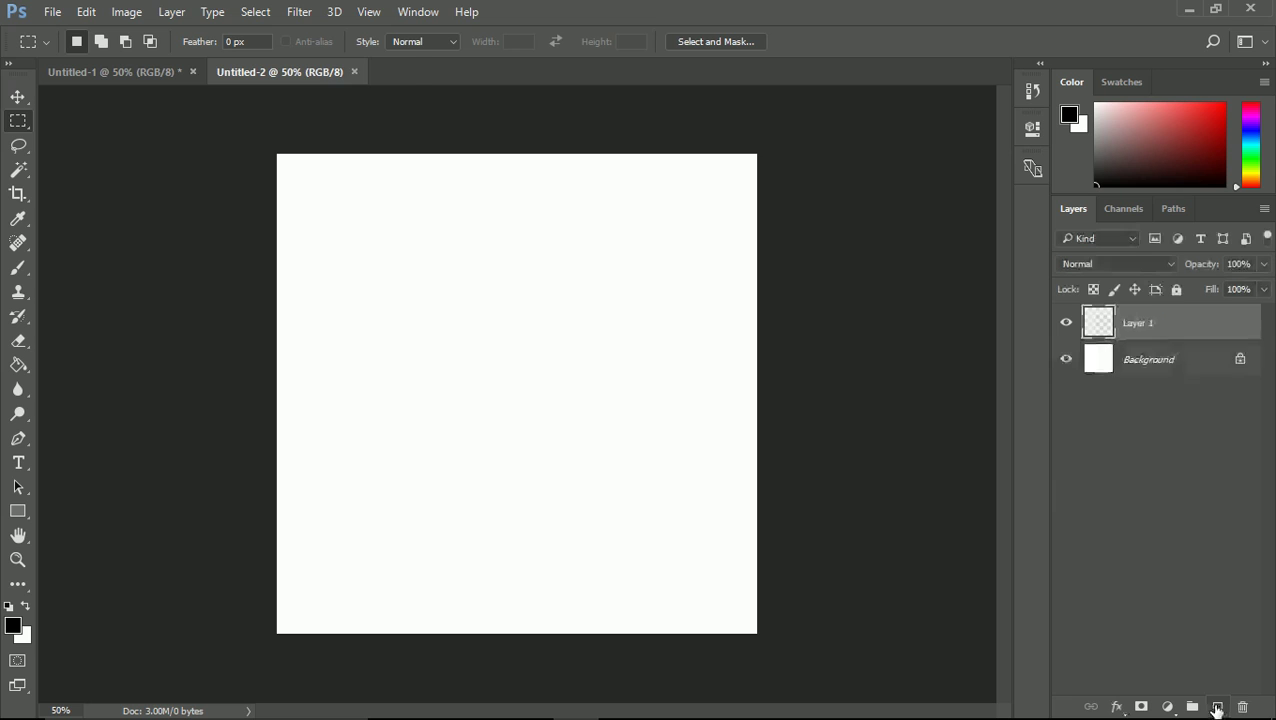
click(18, 511)
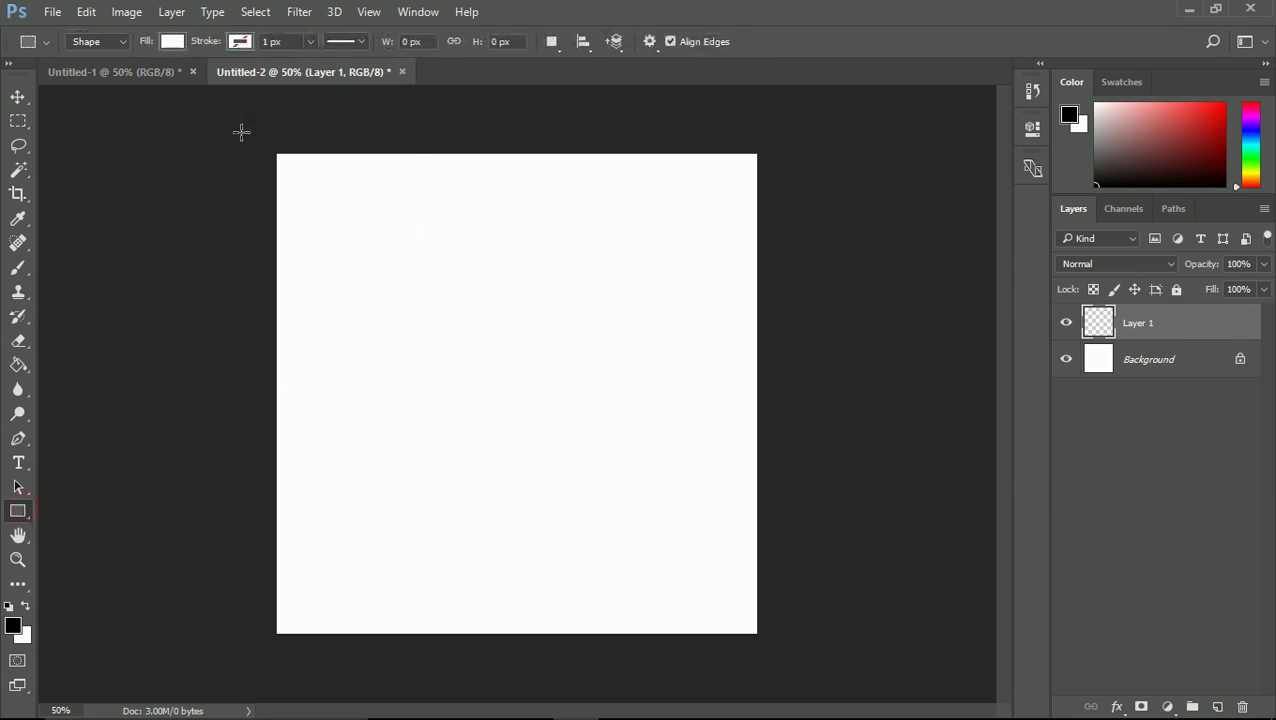
drag(265, 139, 798, 657)
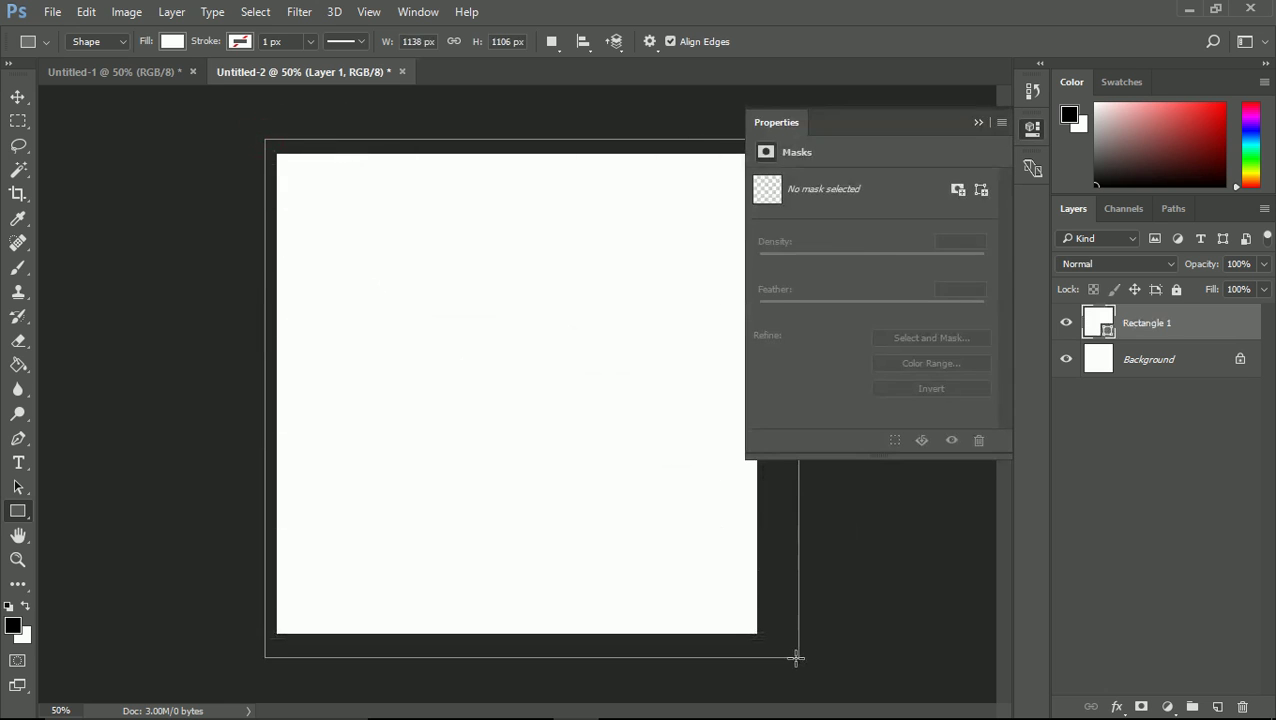
click(302, 13)
click(316, 37)
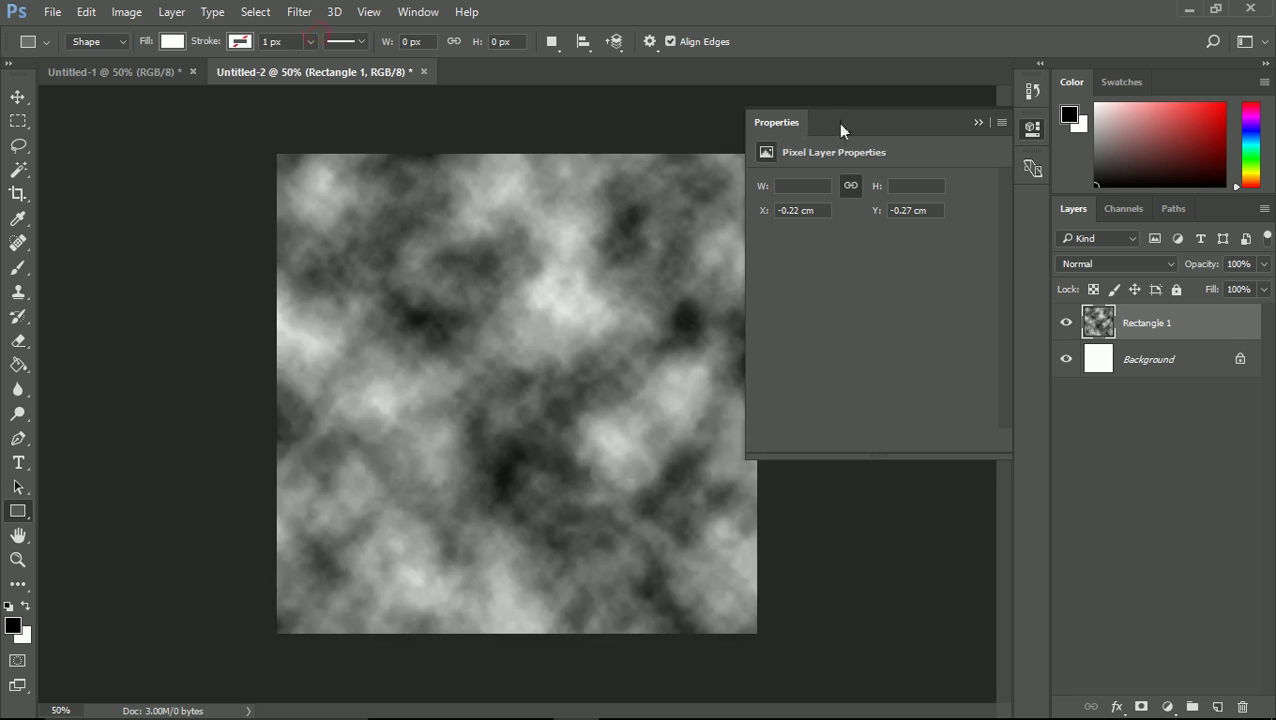
- Open the blending options for the Rectangle 1 layer
click(972, 122)
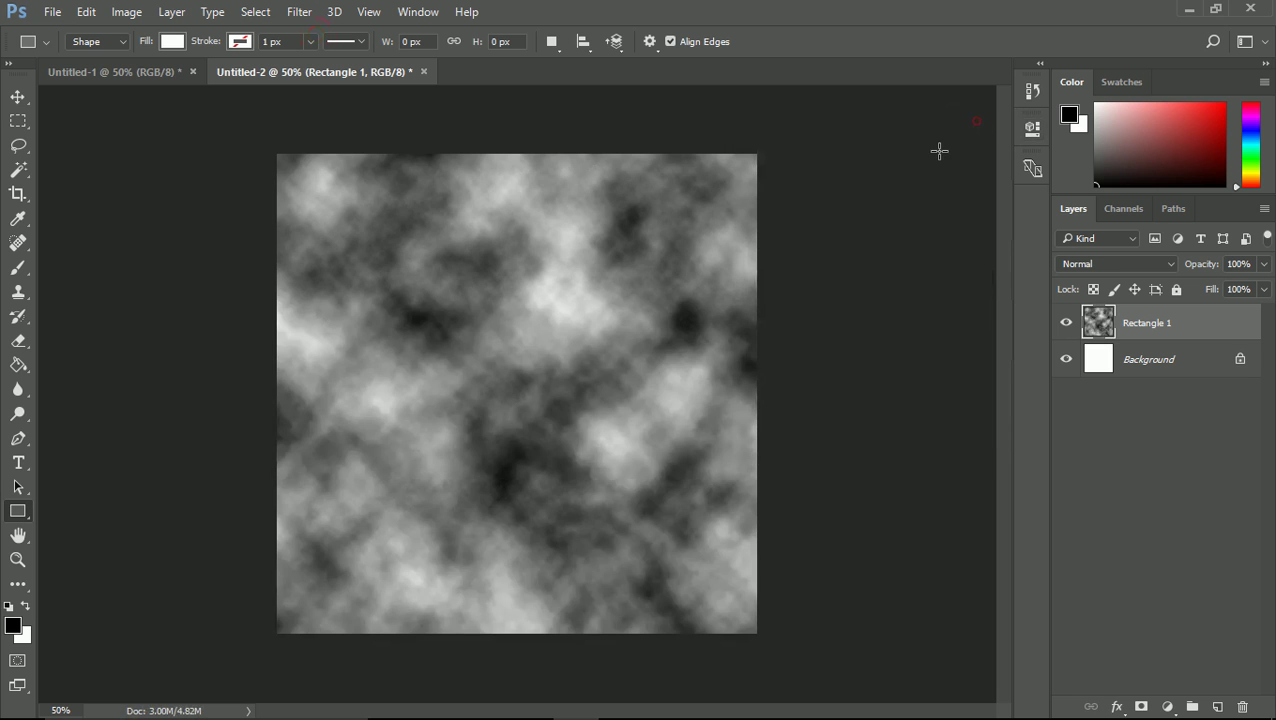
right_click(1162, 331)
click(806, 151)
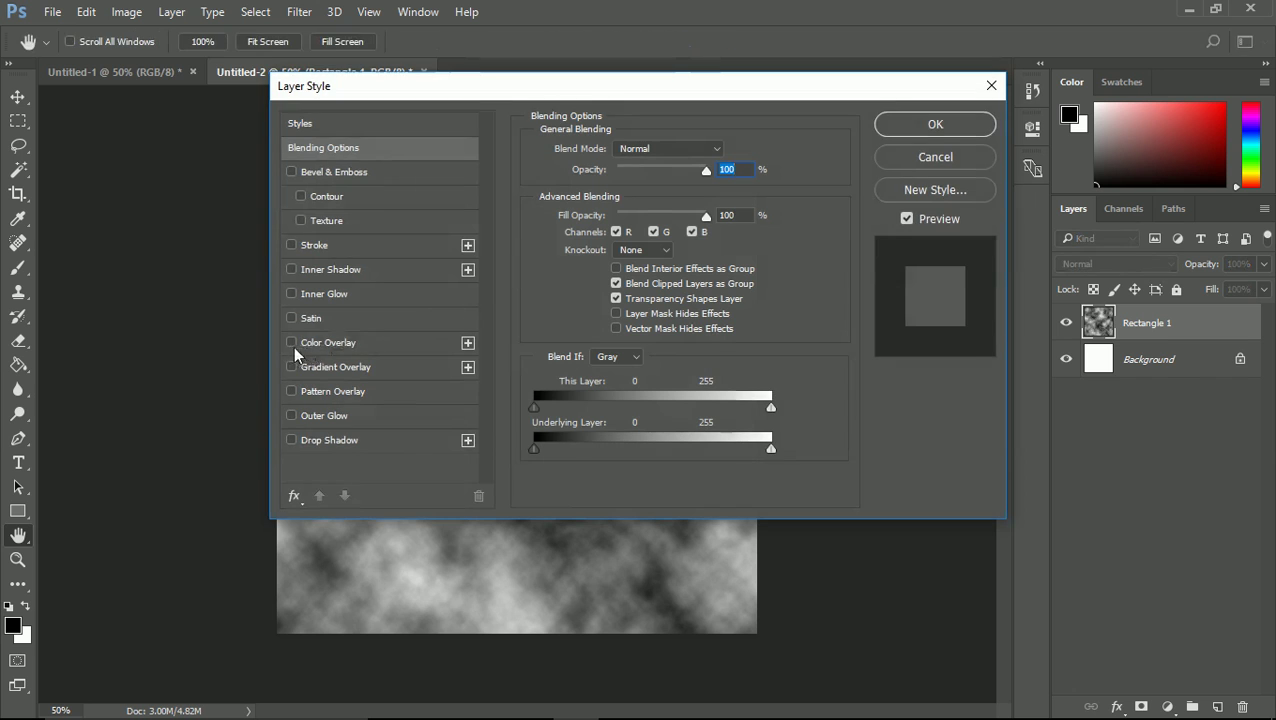
- Add an orange Color Overlay to the clouds using the Color Dodge blend mode
click(291, 343)
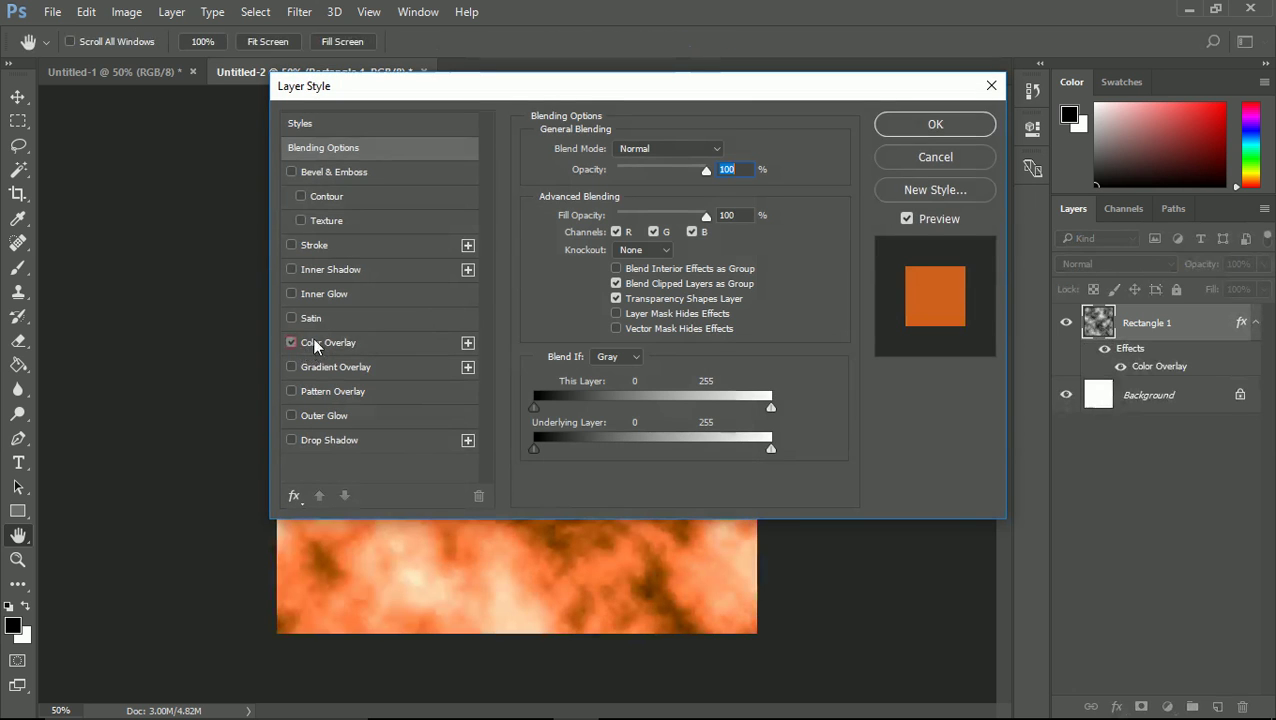
click(318, 342)
drag(566, 93, 858, 59)
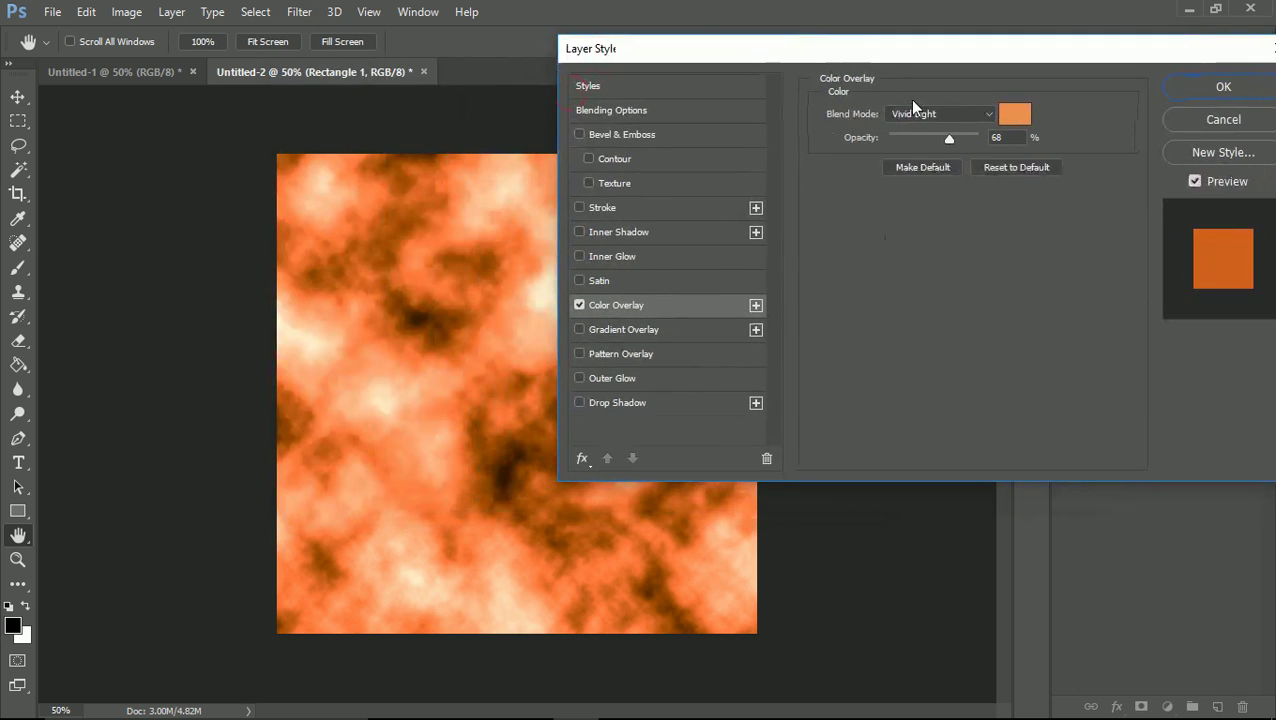
click(983, 115)
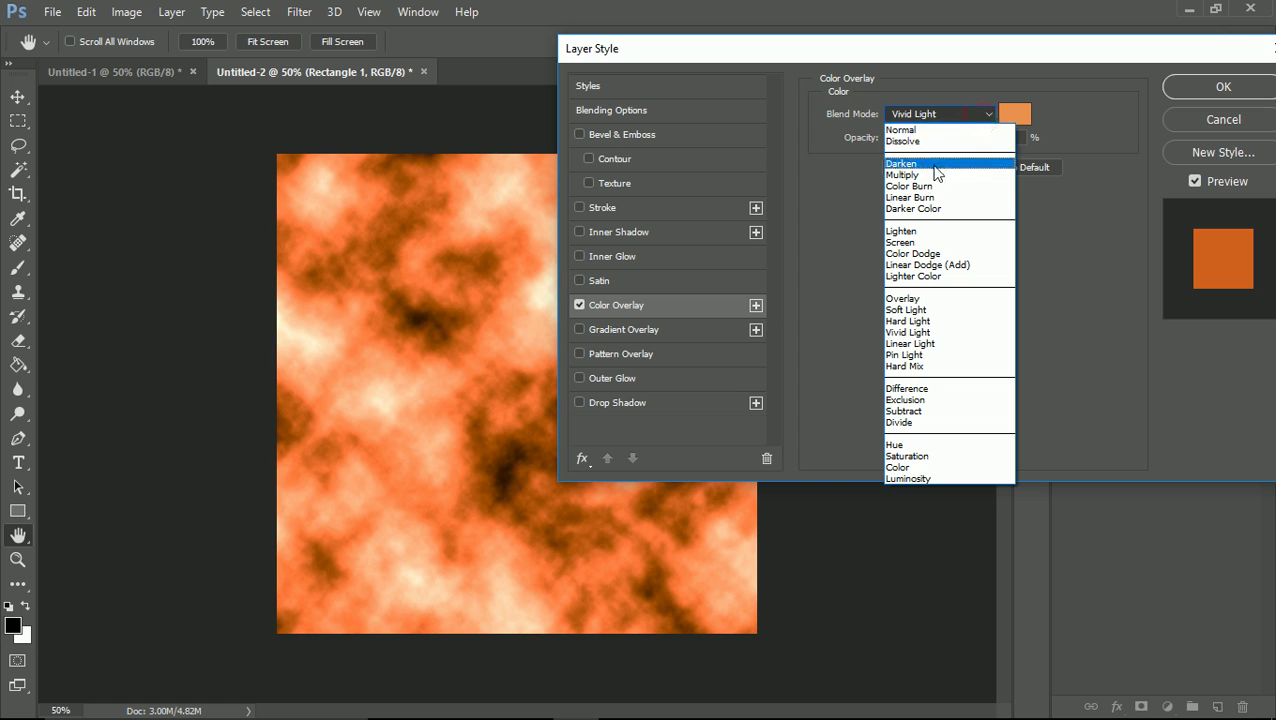
click(933, 166)
key(Down)
key(Down)
key(Down)
key(Down)
key(Down)
key(Down)
key(Down)
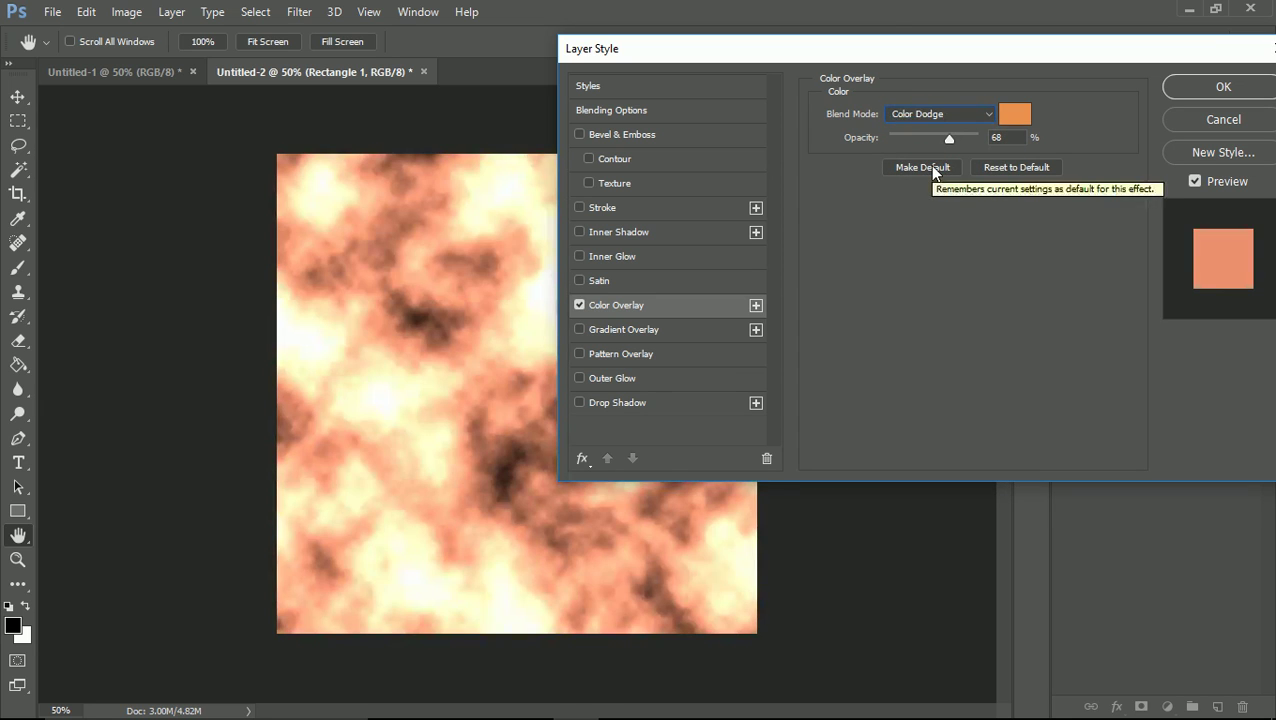
- Raise the Color Overlay opacity to 100% and apply the layer style
mouse_move(945, 137)
mouse_down()
mouse_move(977, 140)
mouse_move(948, 140)
mouse_move(977, 149)
mouse_move(955, 150)
mouse_up()
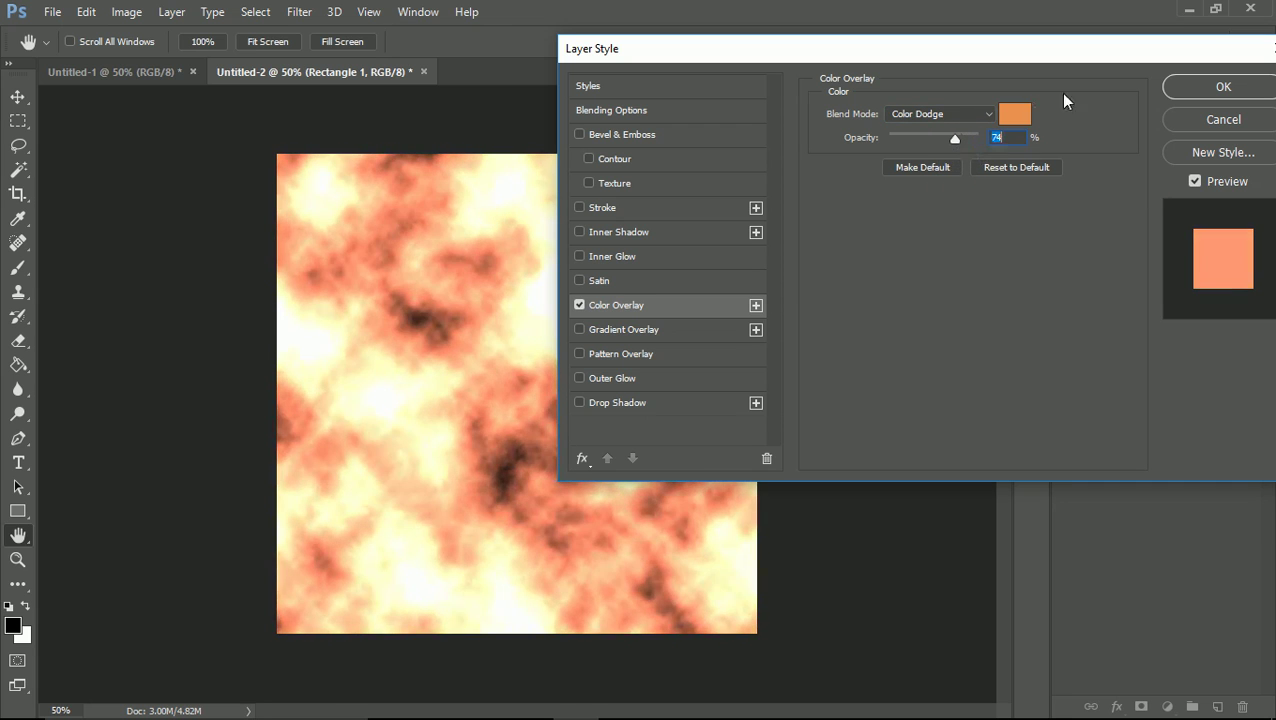
drag(950, 139, 978, 136)
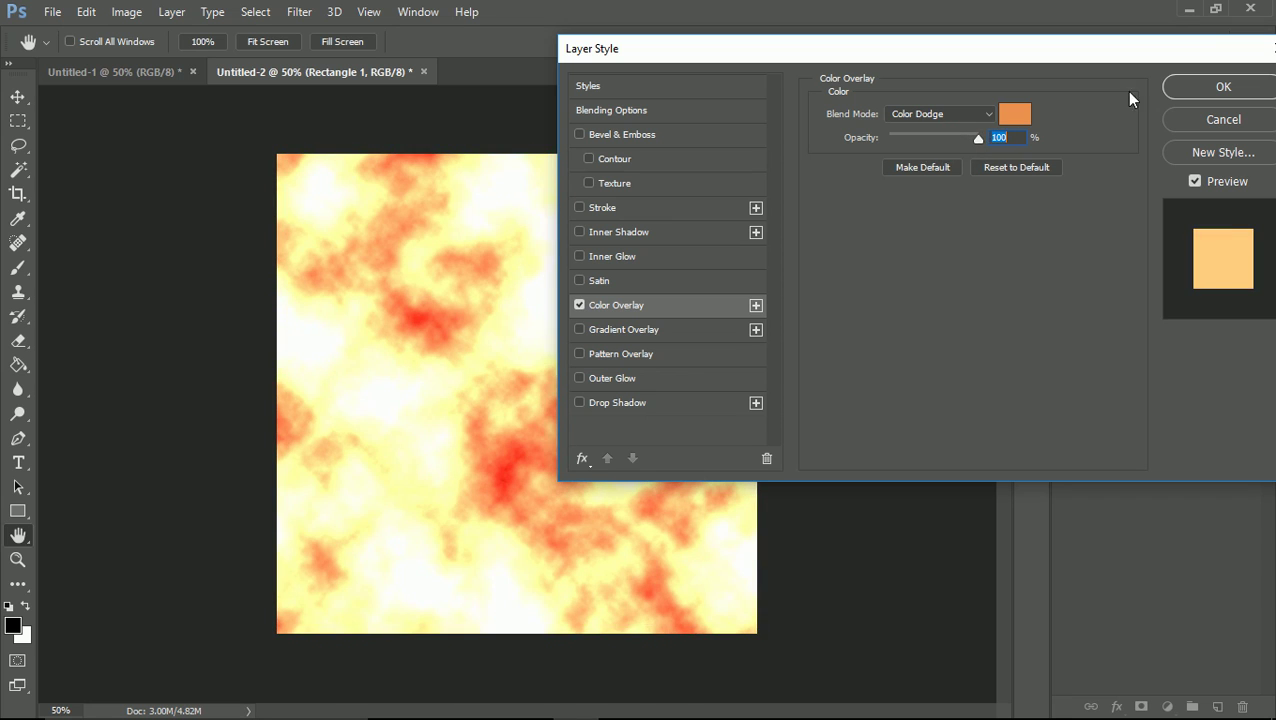
click(1212, 85)
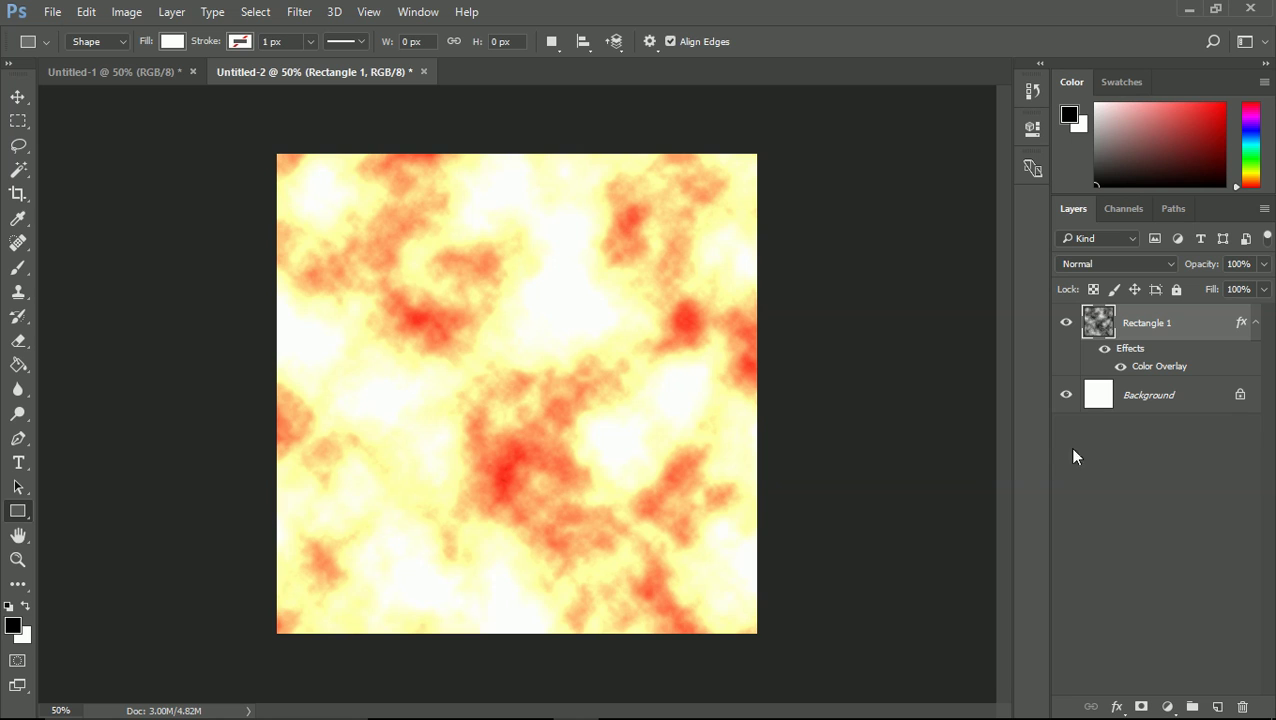
- Delete the white Background layer, keeping Rectangle 1
key(Delete)
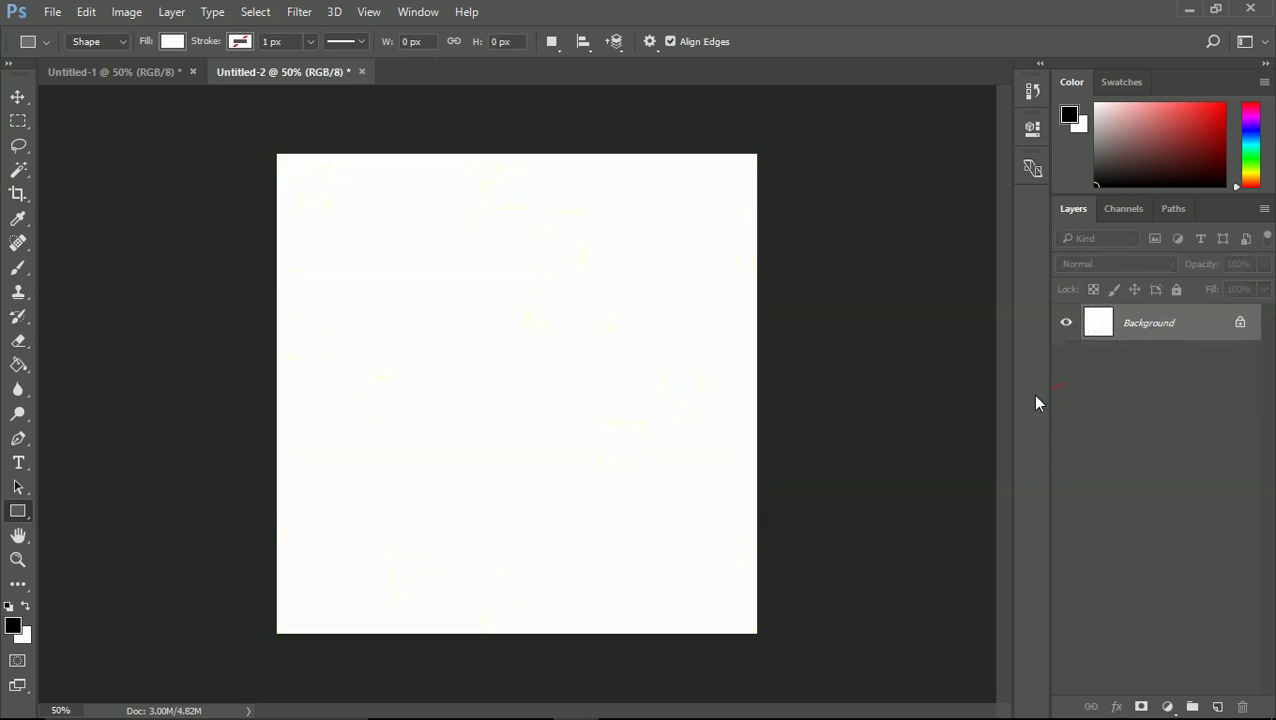
key(ctrl+z)
click(1148, 396)
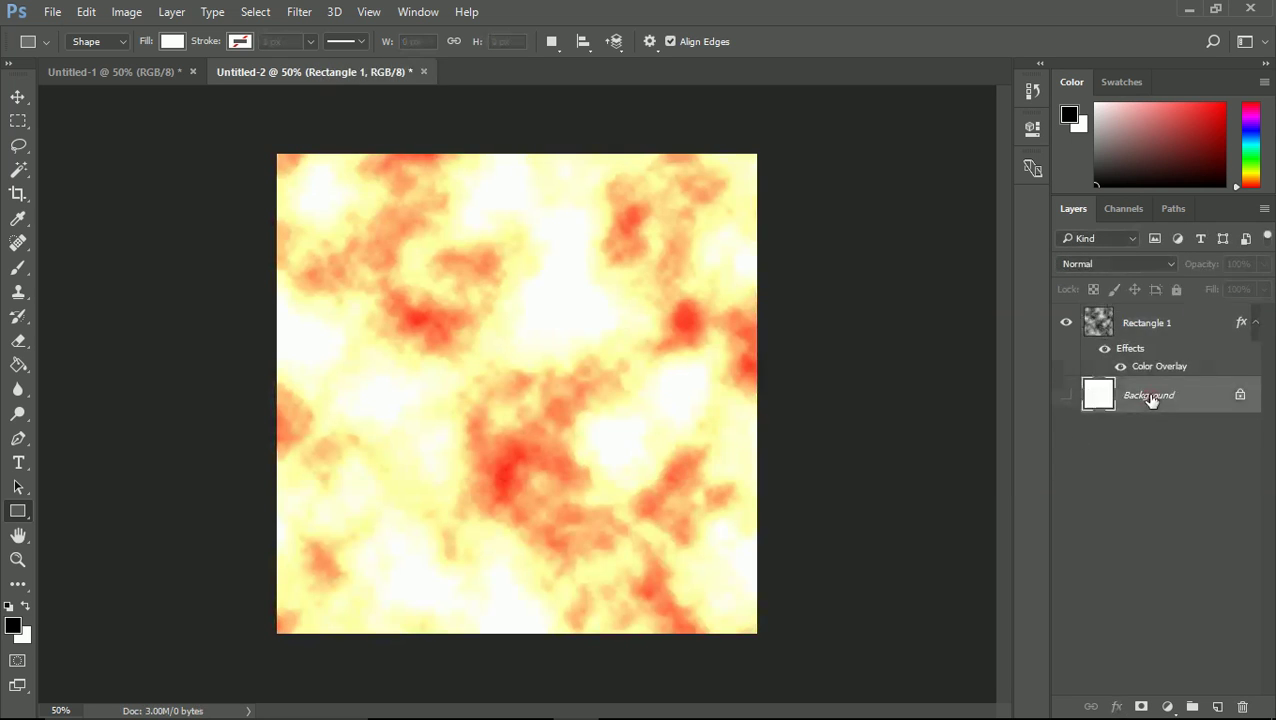
key(Delete)
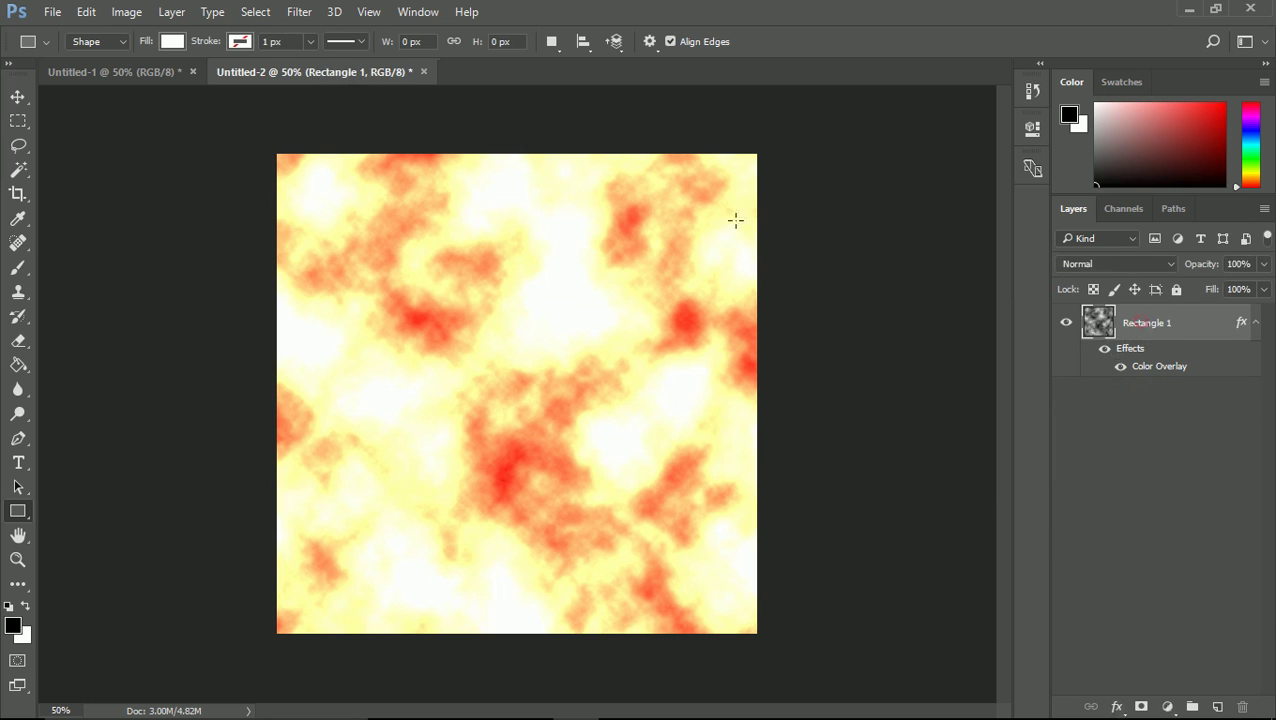
- Apply Brightness/Contrast with Brightness -20 and Contrast -11 to the cloud texture
click(127, 12)
mouse_move(151, 60)
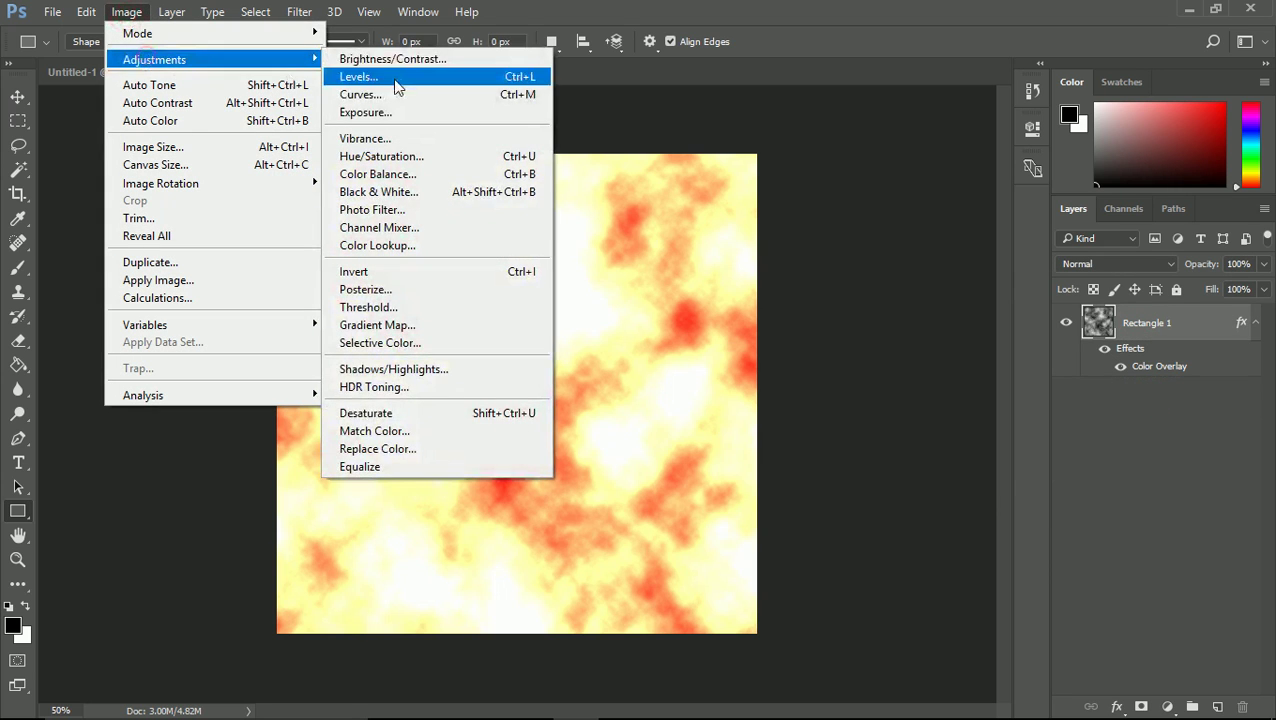
click(393, 62)
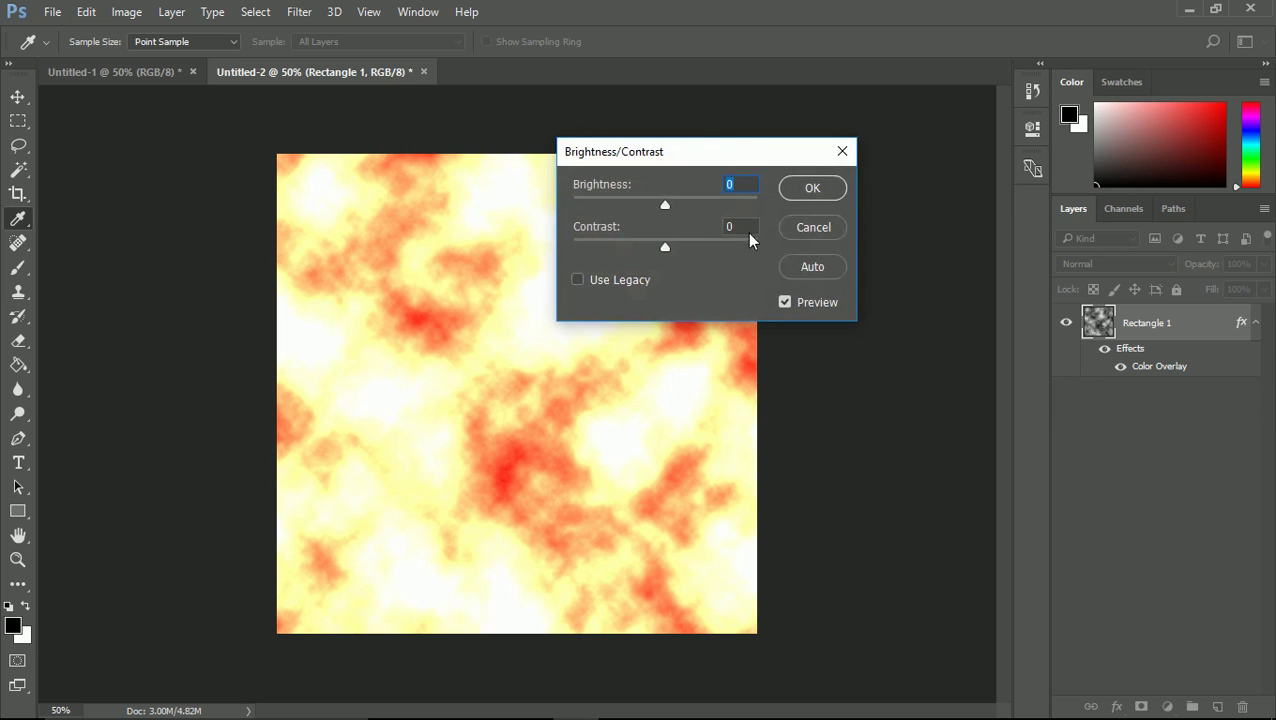
drag(674, 208, 646, 259)
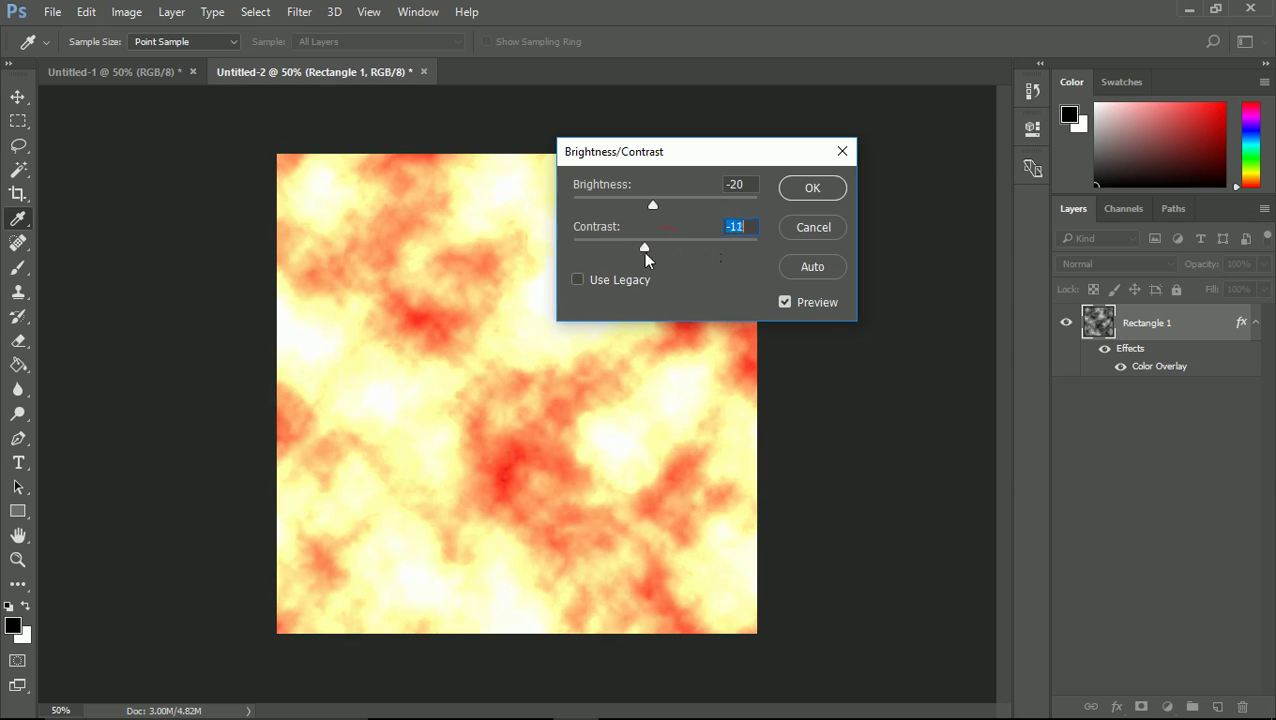
click(801, 188)
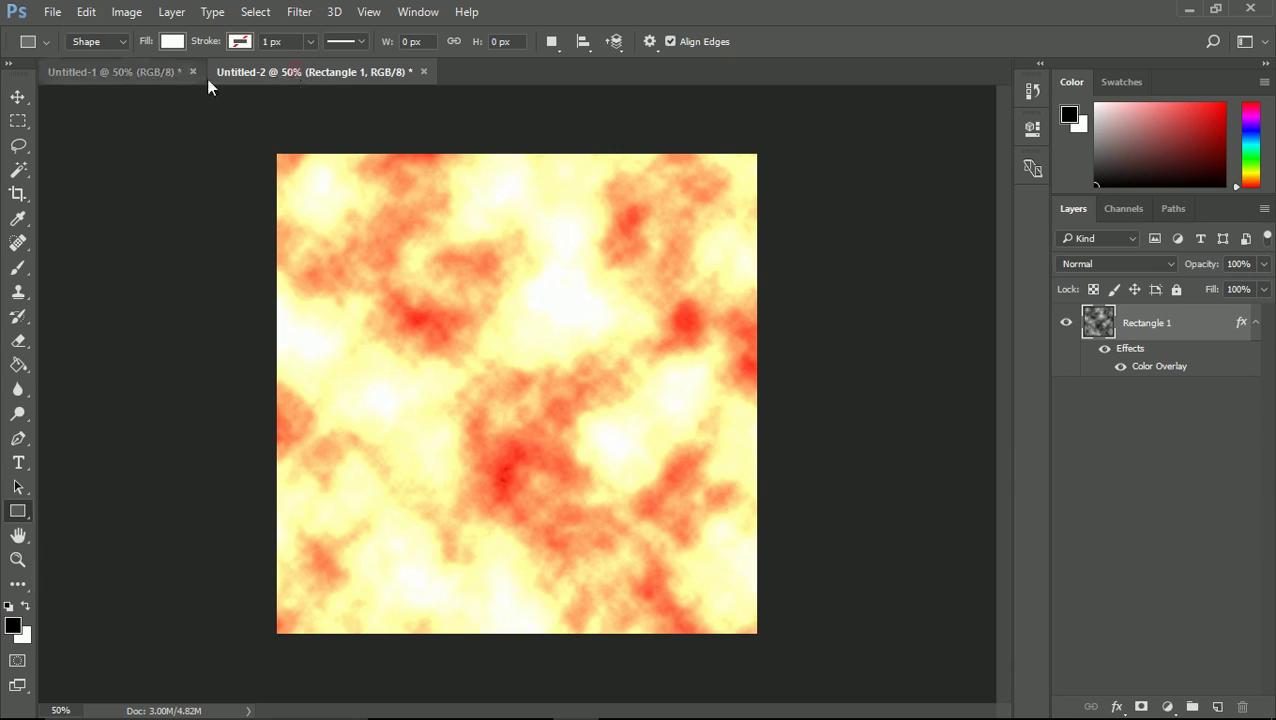
- Save As the Untitled-1 flash document to the Desktop as PNG, named 'Muzzle Flash'
click(147, 78)
click(276, 71)
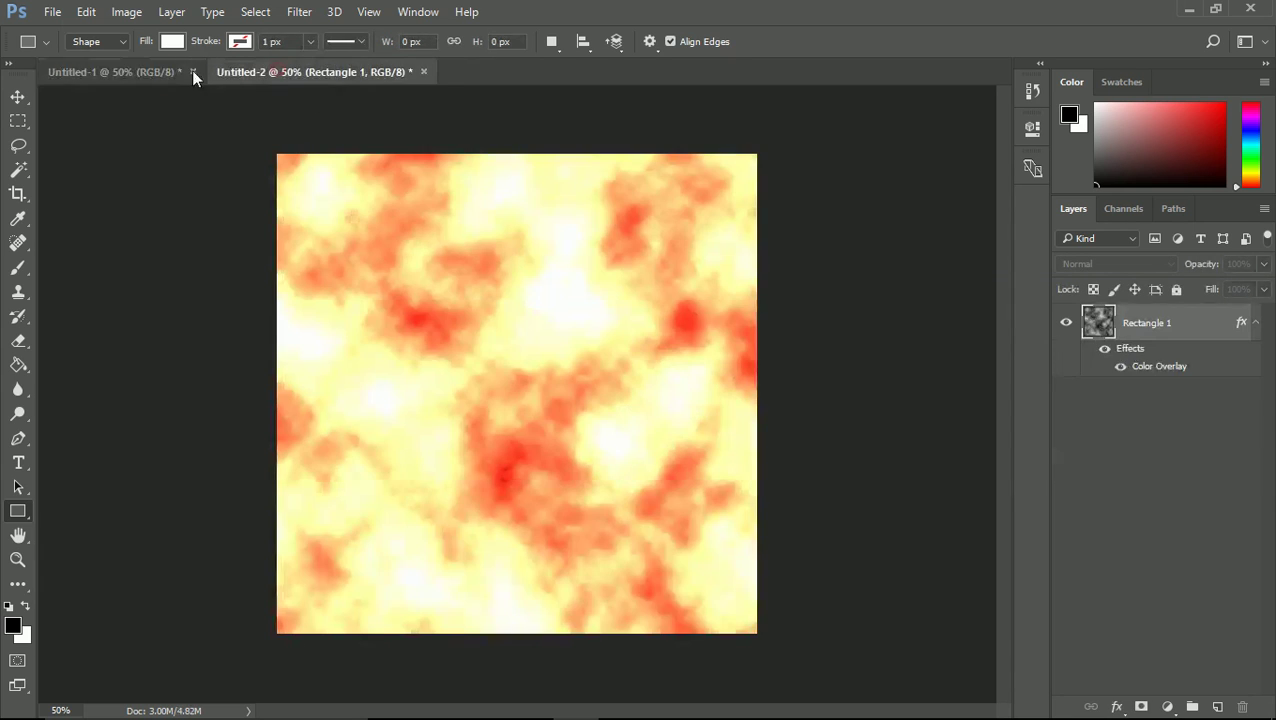
click(141, 71)
click(50, 14)
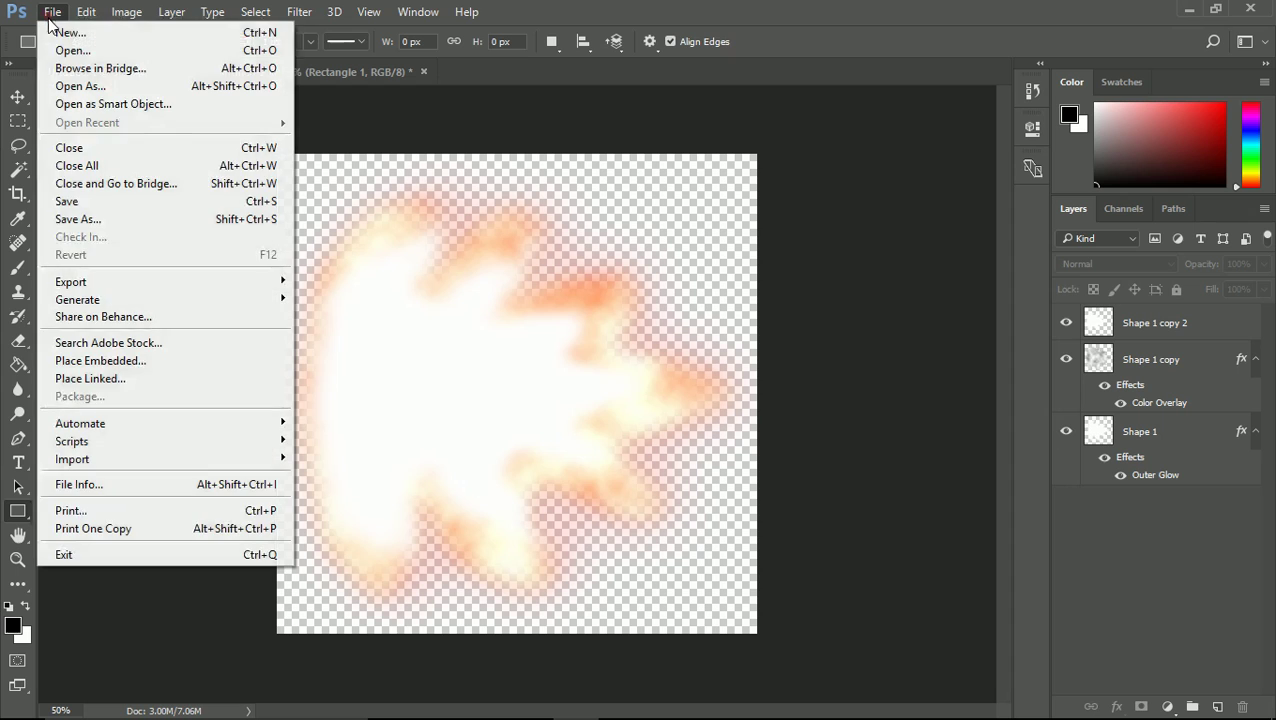
click(147, 219)
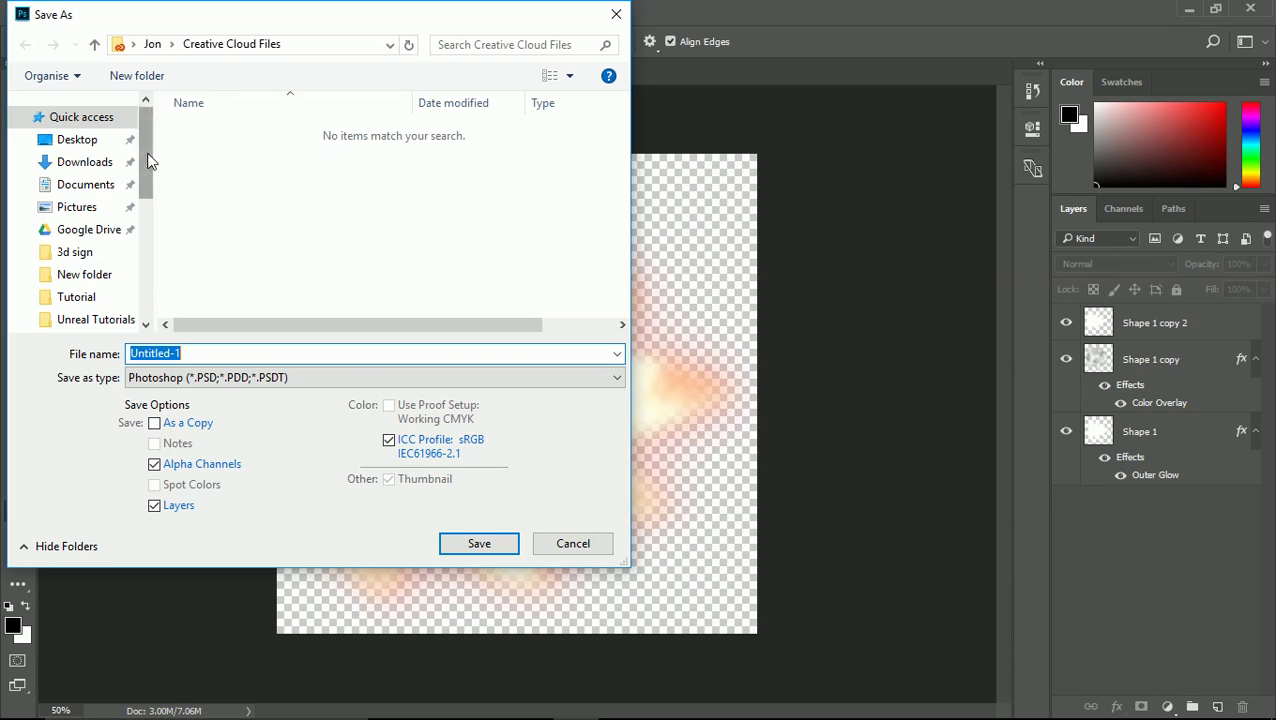
click(78, 140)
click(232, 377)
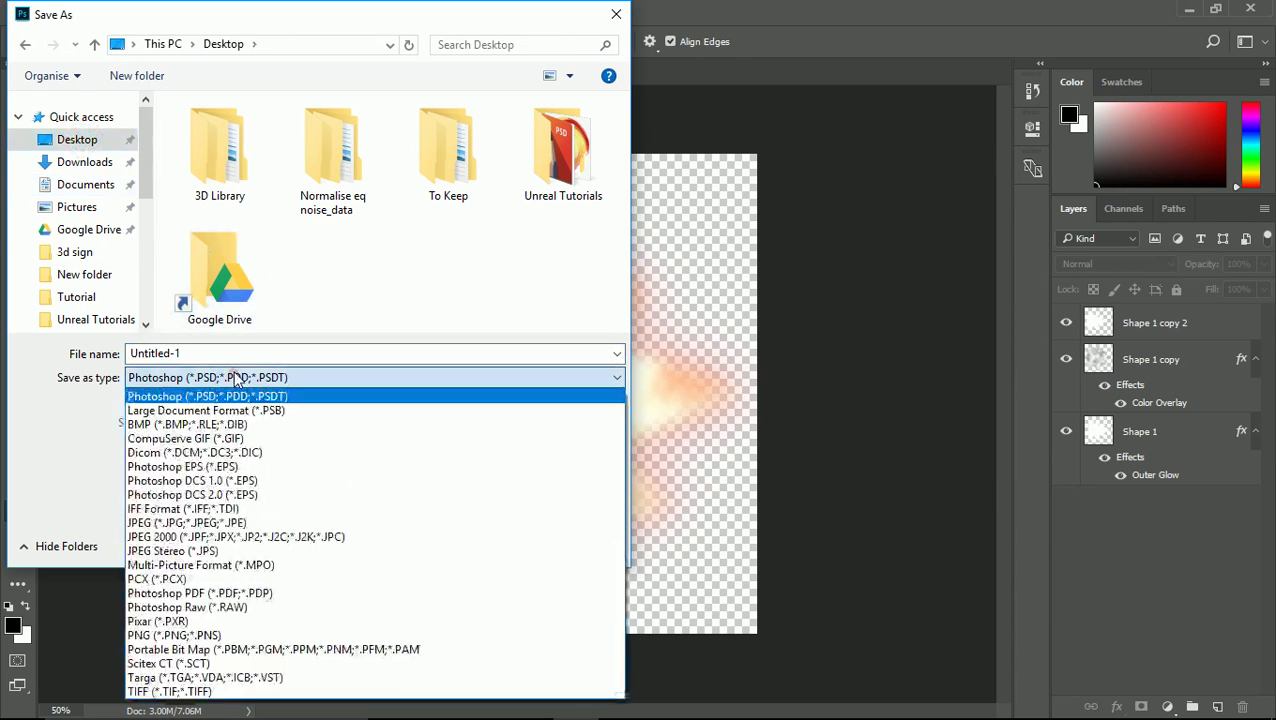
click(181, 636)
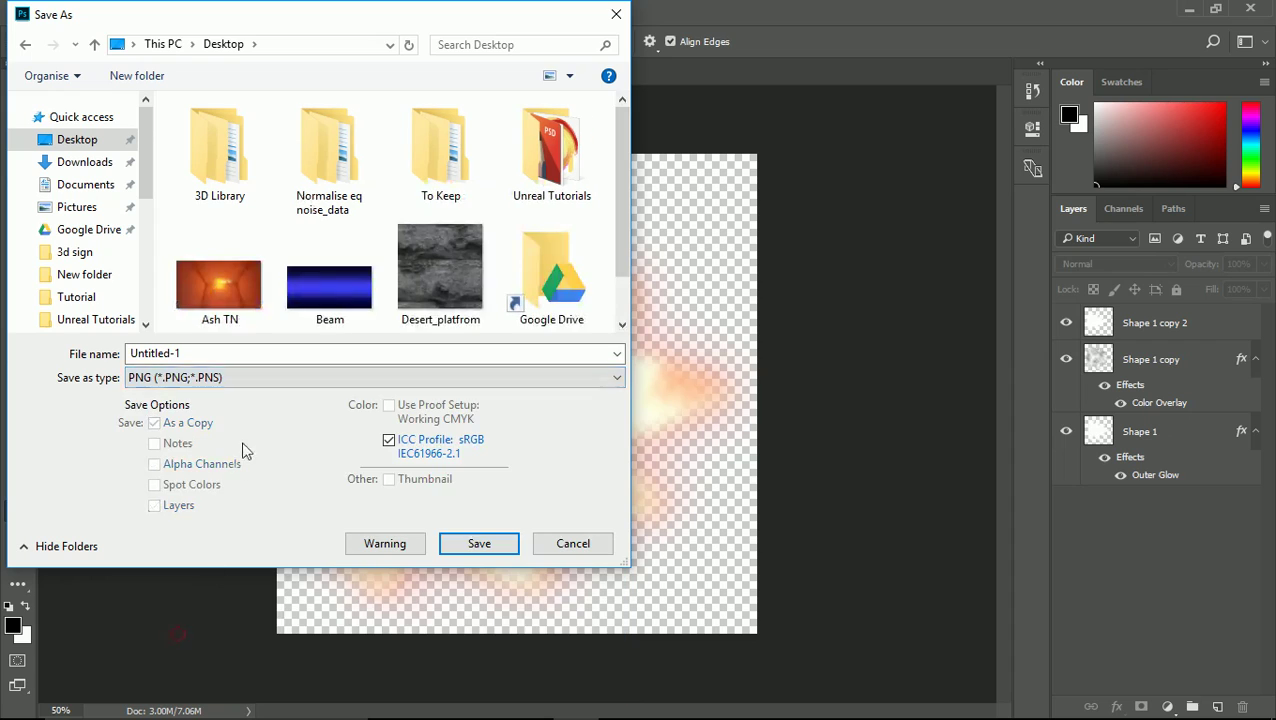
click(234, 355)
text(Muzzle Flash)
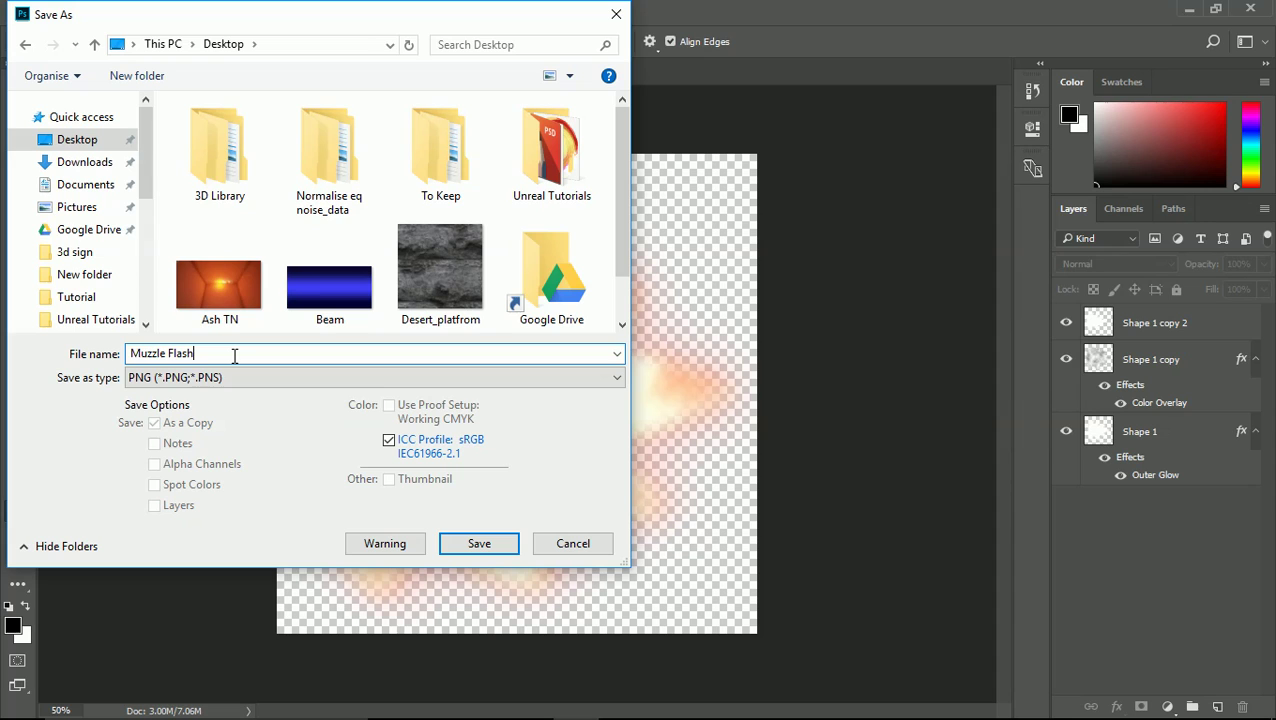
- Finish saving Muzzle Flash.png with default PNG options, then switch to the cloud texture
key(Return)
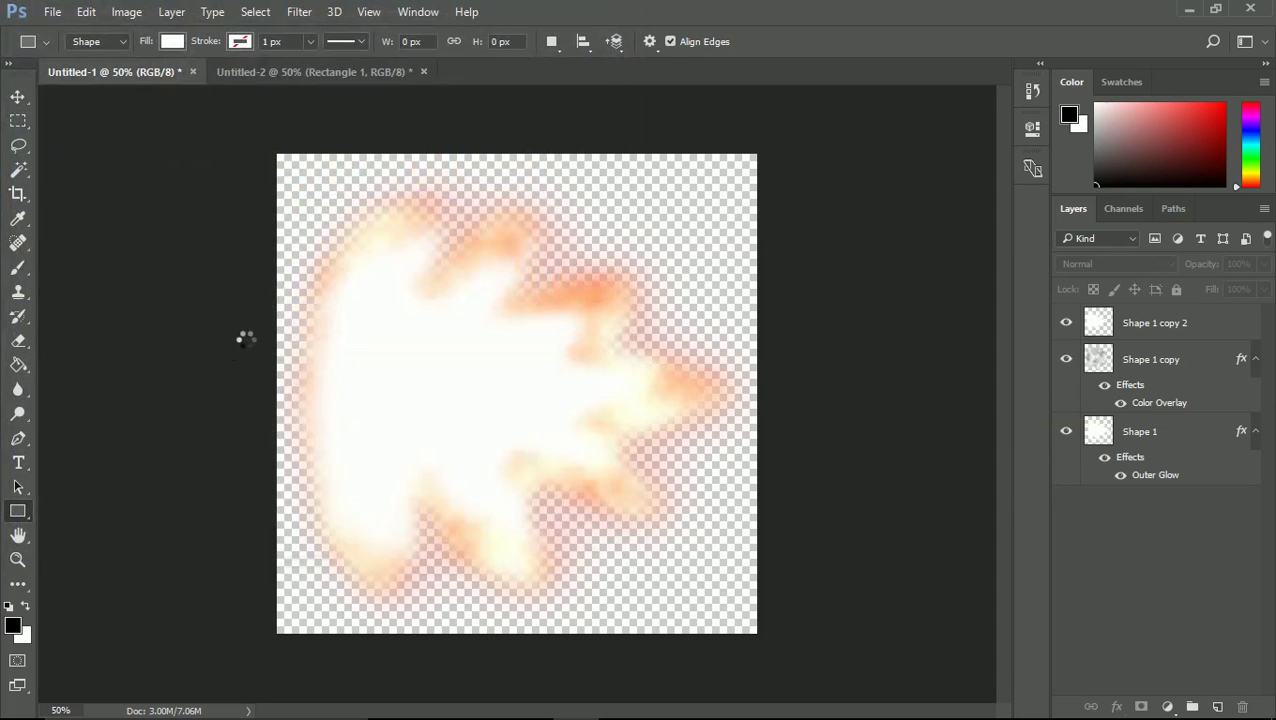
click(703, 232)
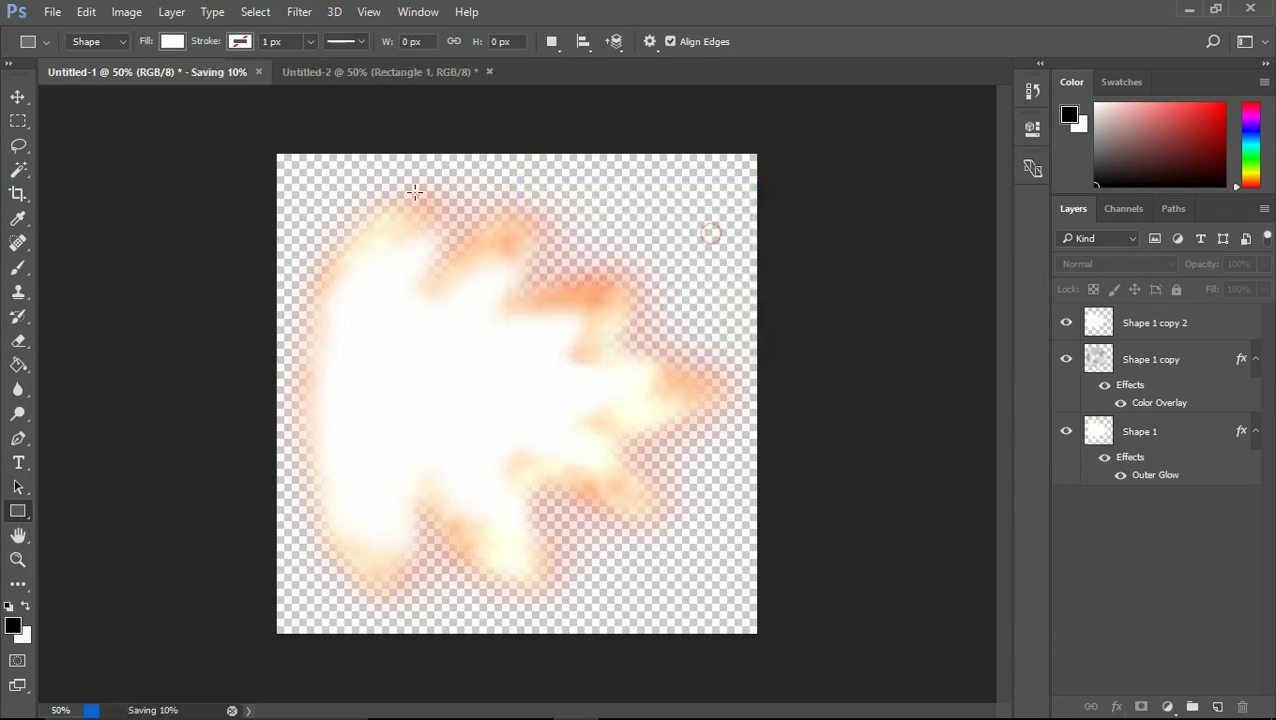
click(316, 72)
- Save the cloud texture to the Desktop as a PNG named 'Muzzle flash texture'
click(52, 12)
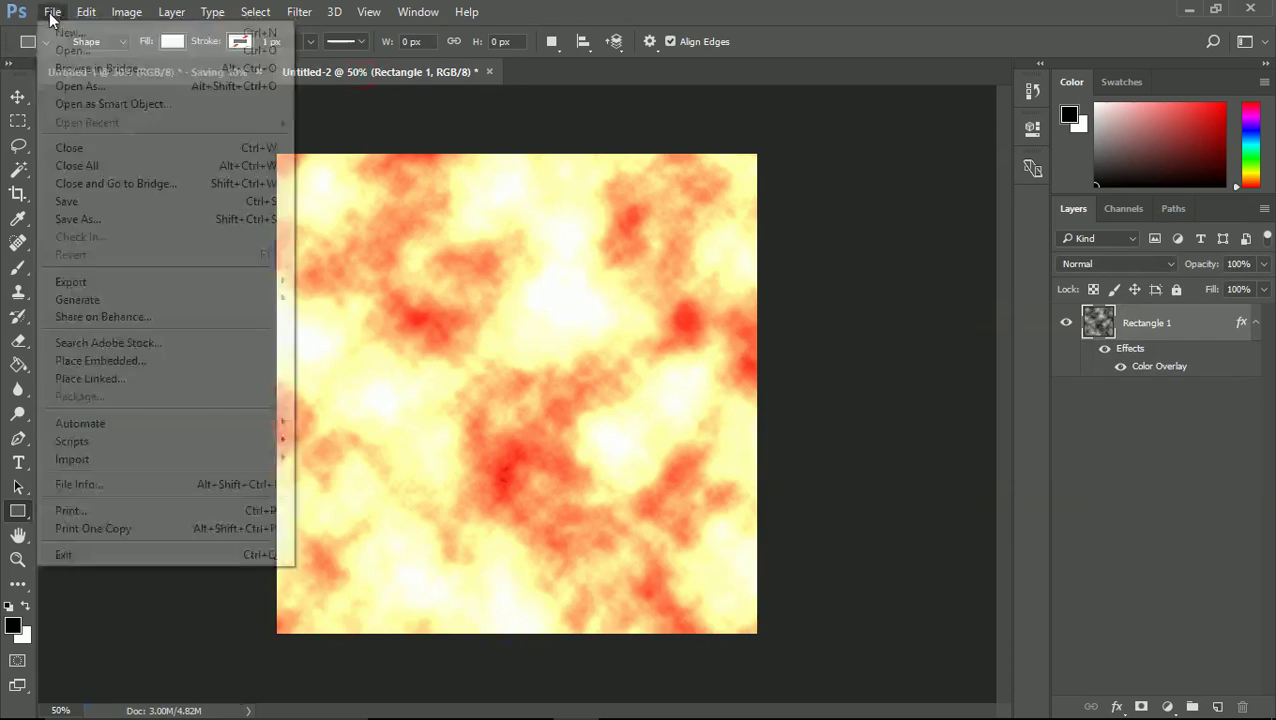
click(96, 216)
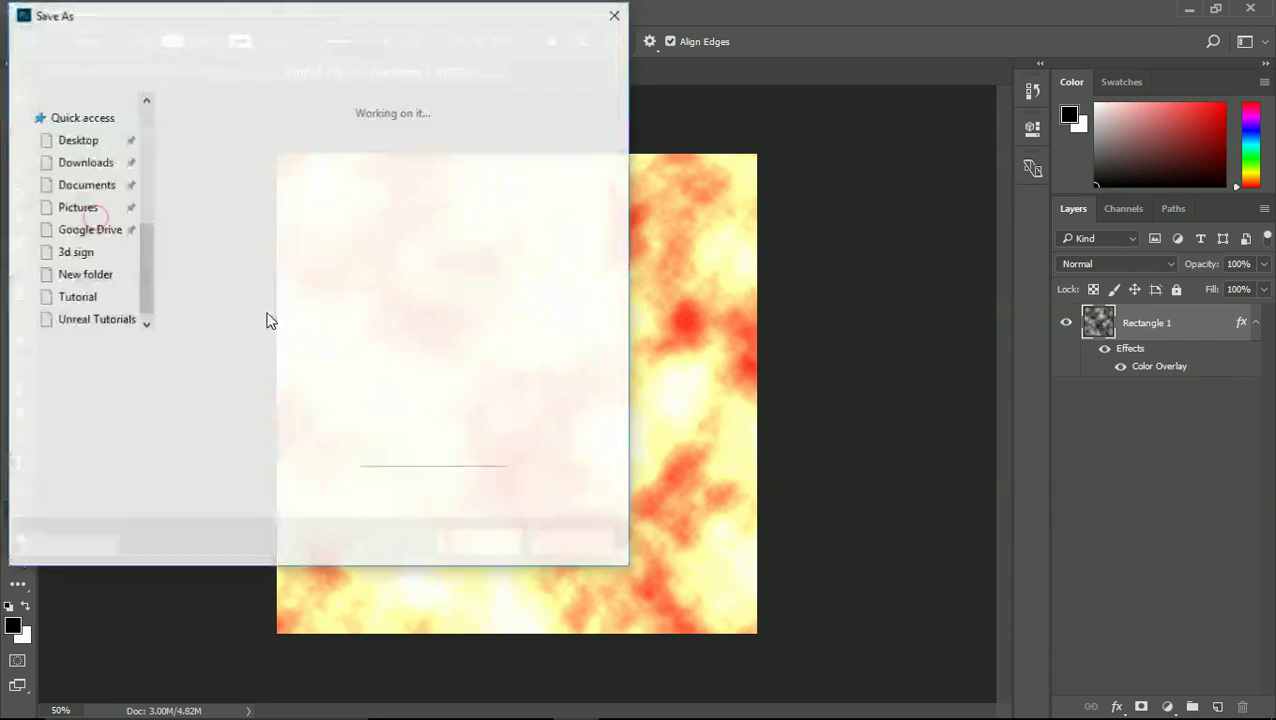
text(Mu)
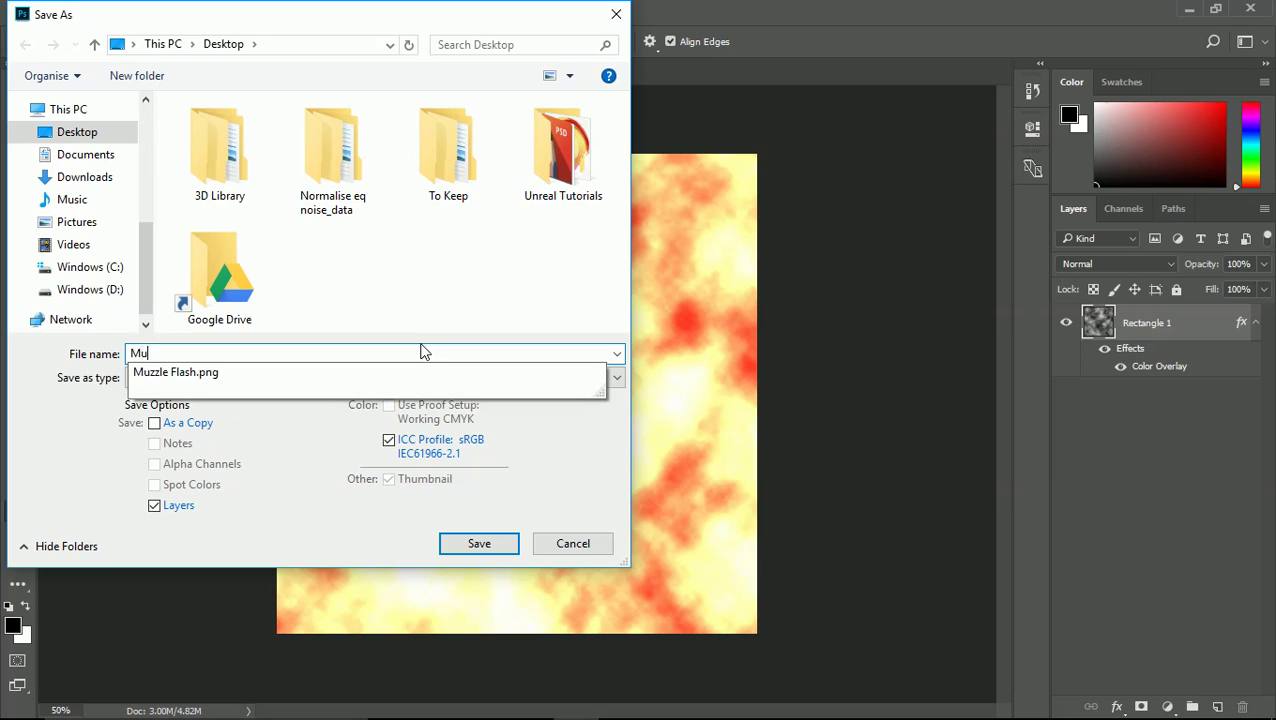
text(zl)
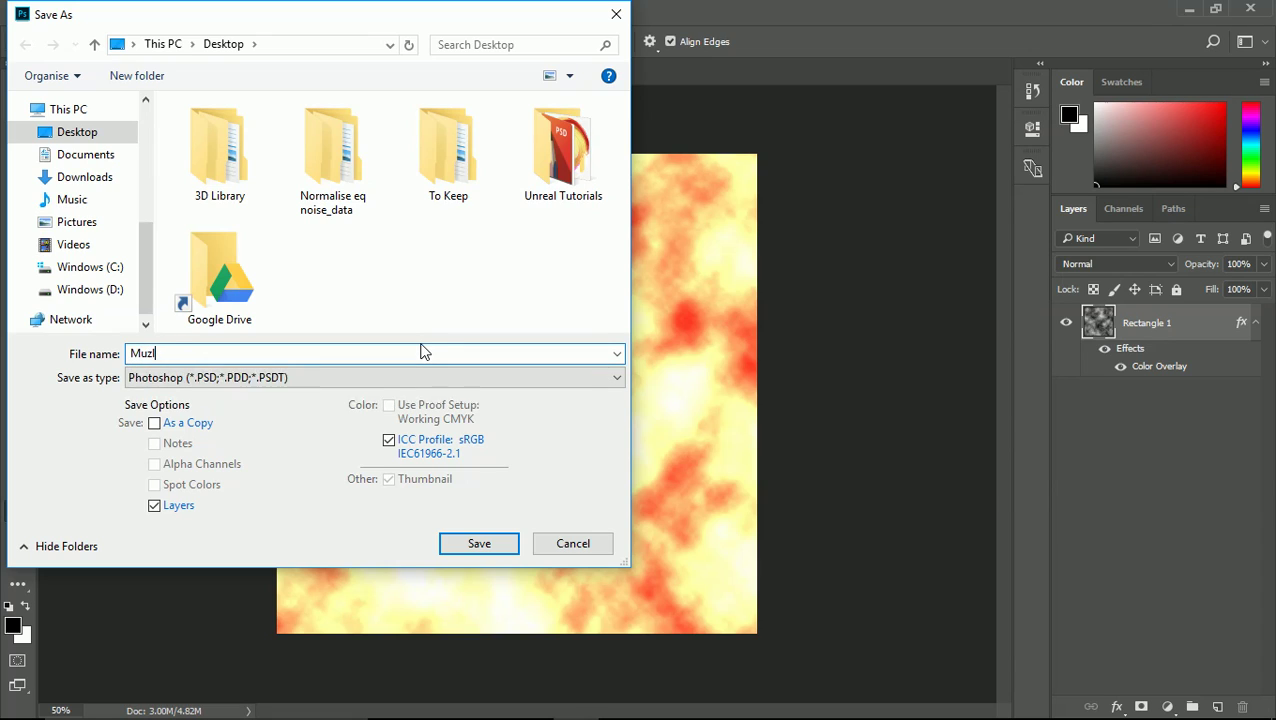
key(BackSpace)
text(zle flash texture)
click(481, 380)
click(199, 636)
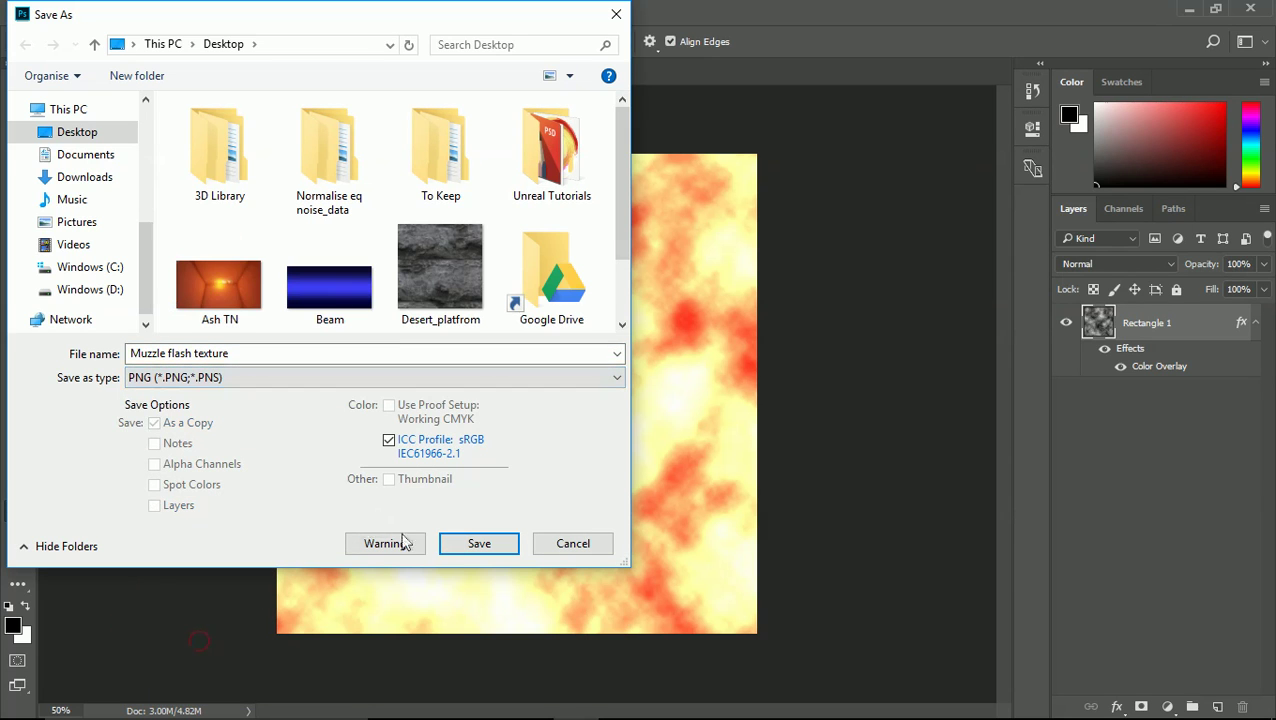
click(472, 543)
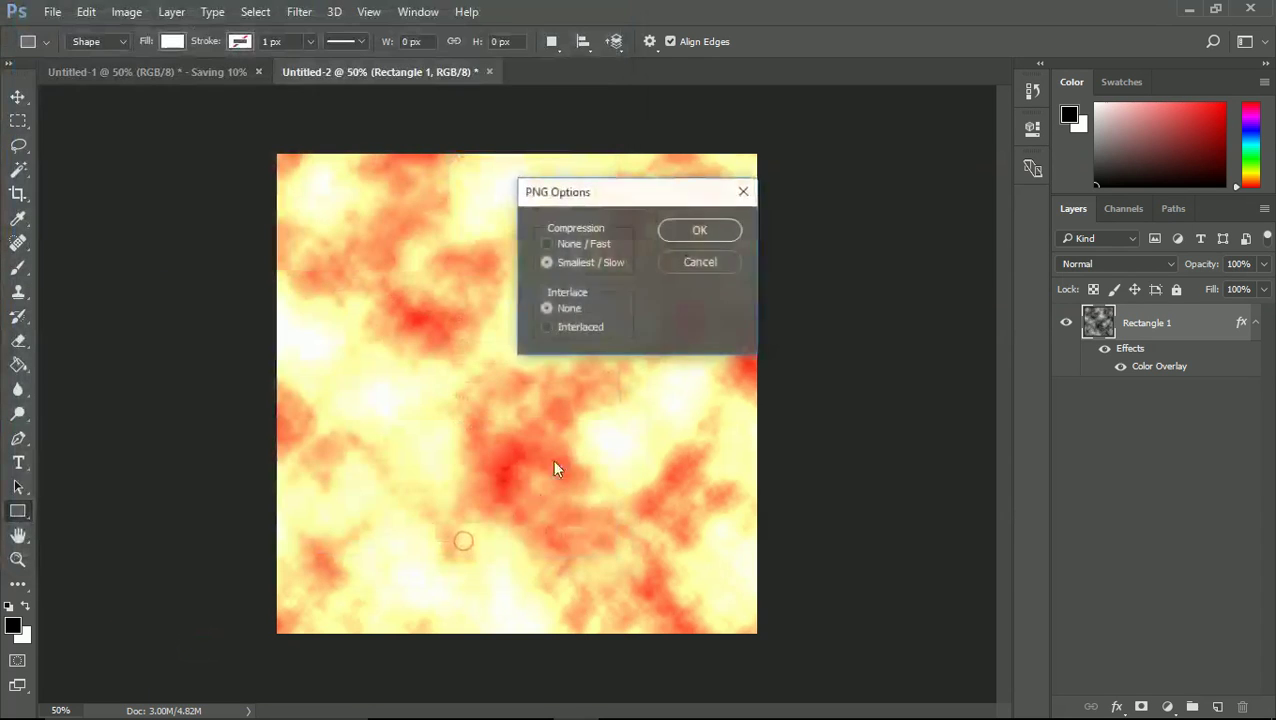
click(700, 231)
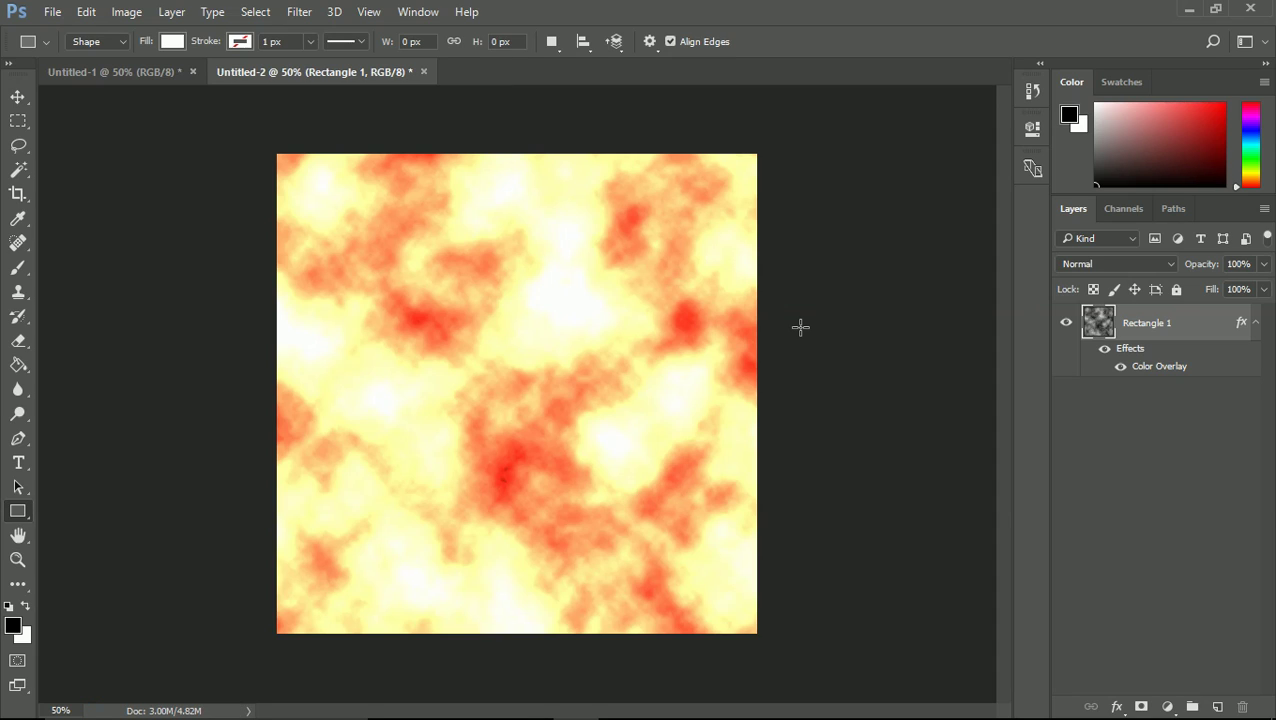
- Return to the Untitled-1 muzzle-flash shape document
click(137, 72)
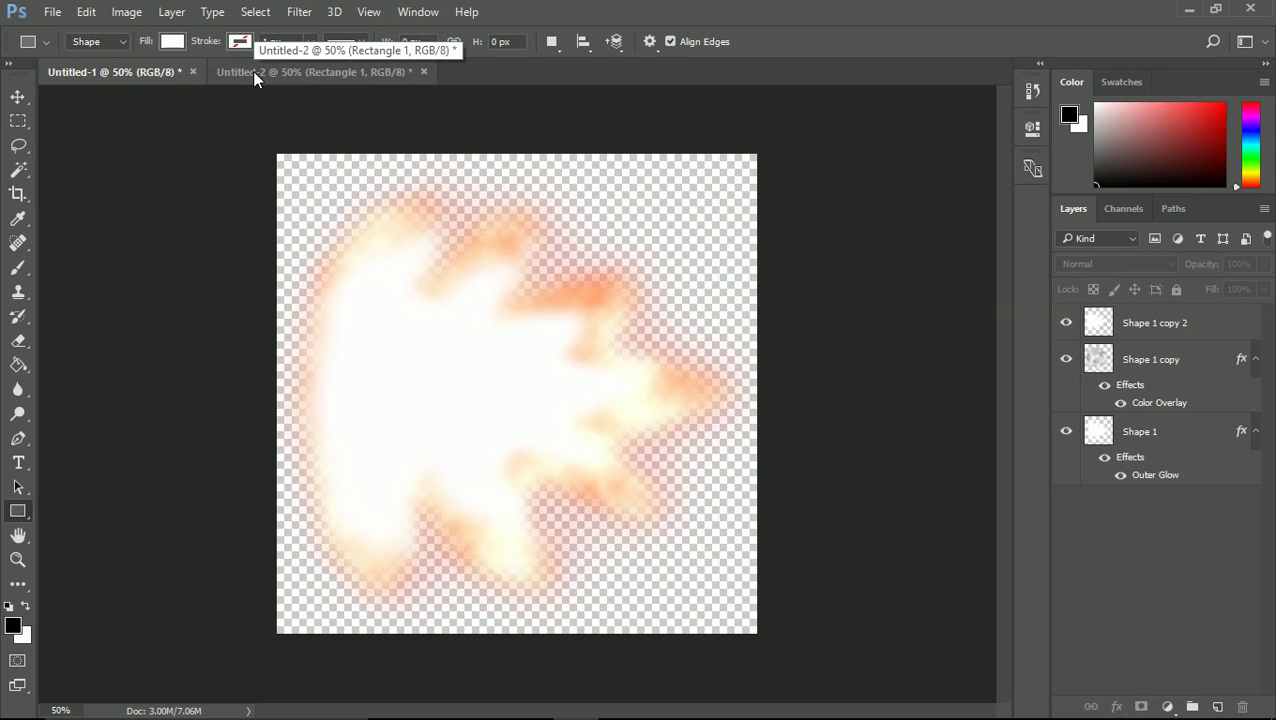